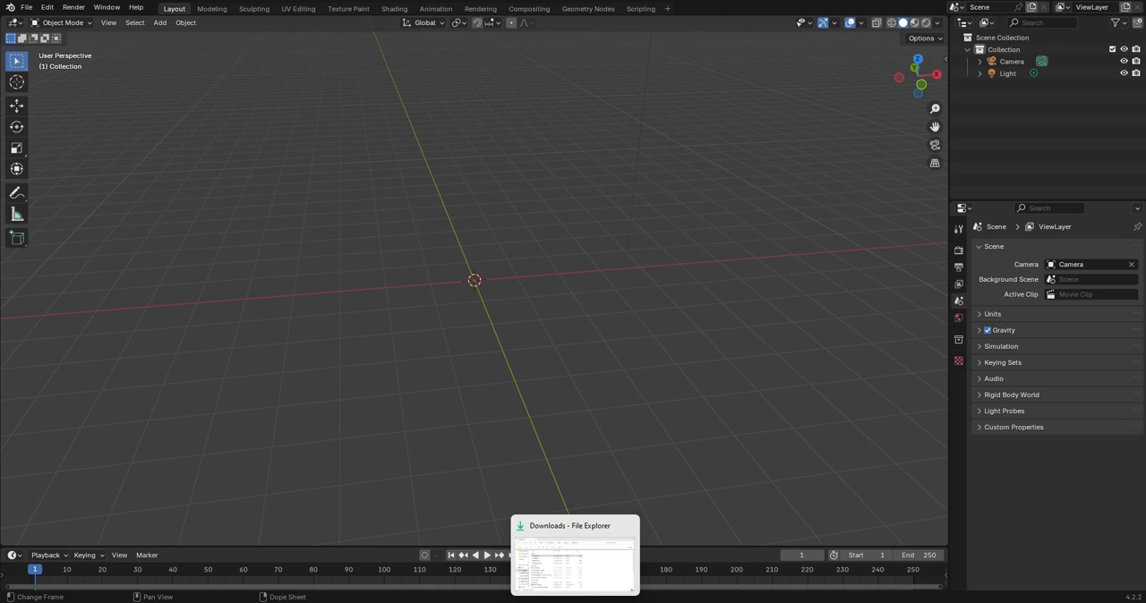
Switch to File Explorer and browse from the Desktop to Dun Dun Party Squad Alpha, Blender, pERSOnPersON to view the character files.
{"action": "left_click", "coordinate": [575, 557]}
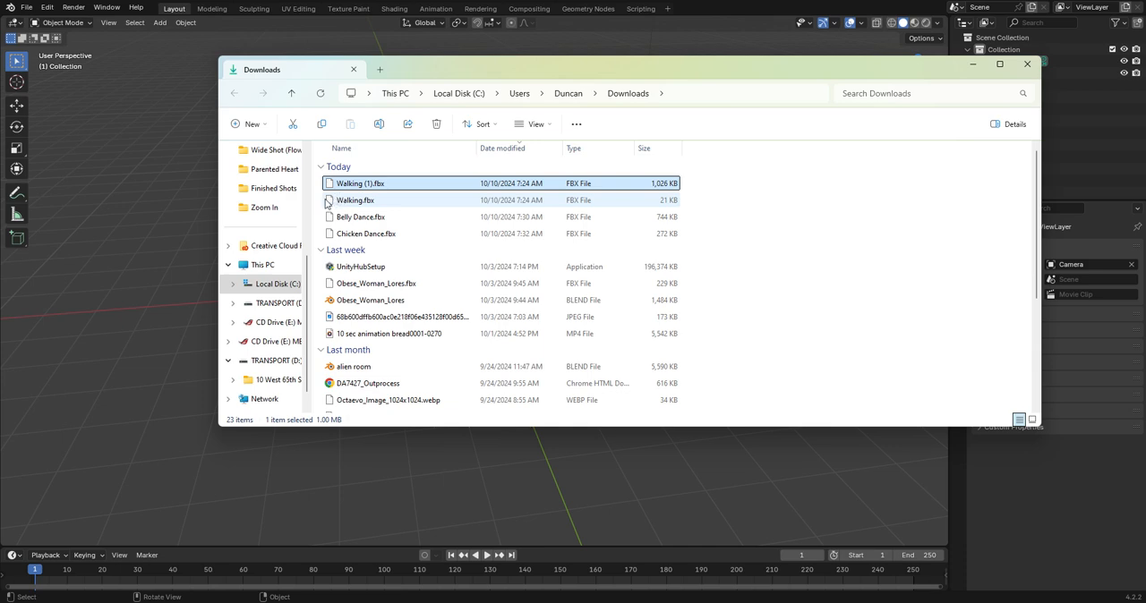
{"action": "scroll", "coordinate": [273, 175], "scroll_direction": "up", "scroll_amount": 5}
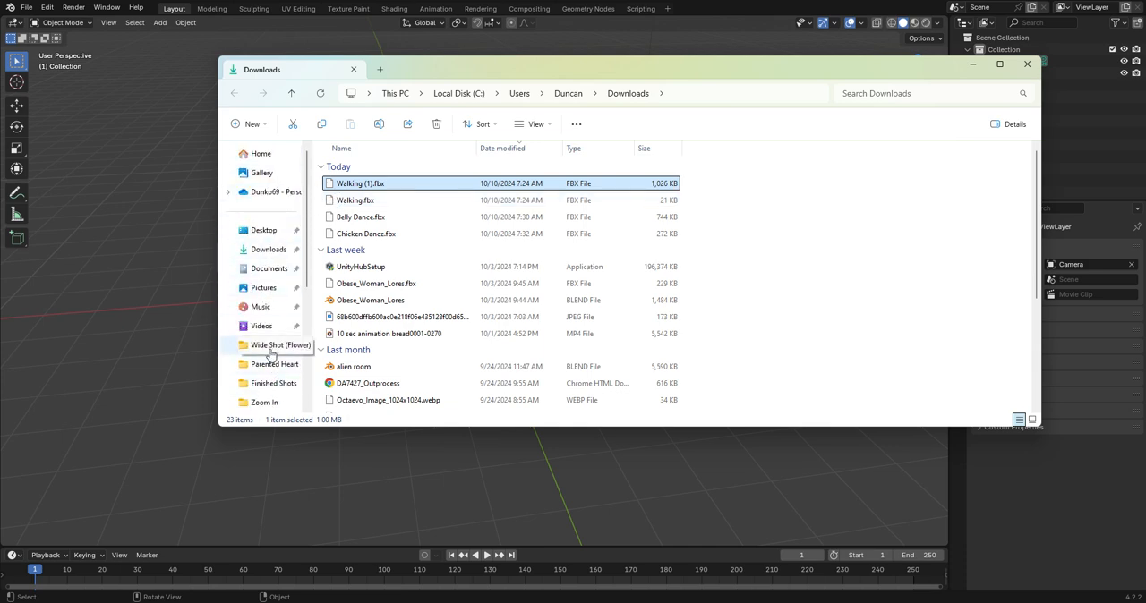
{"action": "left_click", "coordinate": [265, 229]}
{"action": "double_click", "coordinate": [421, 170]}
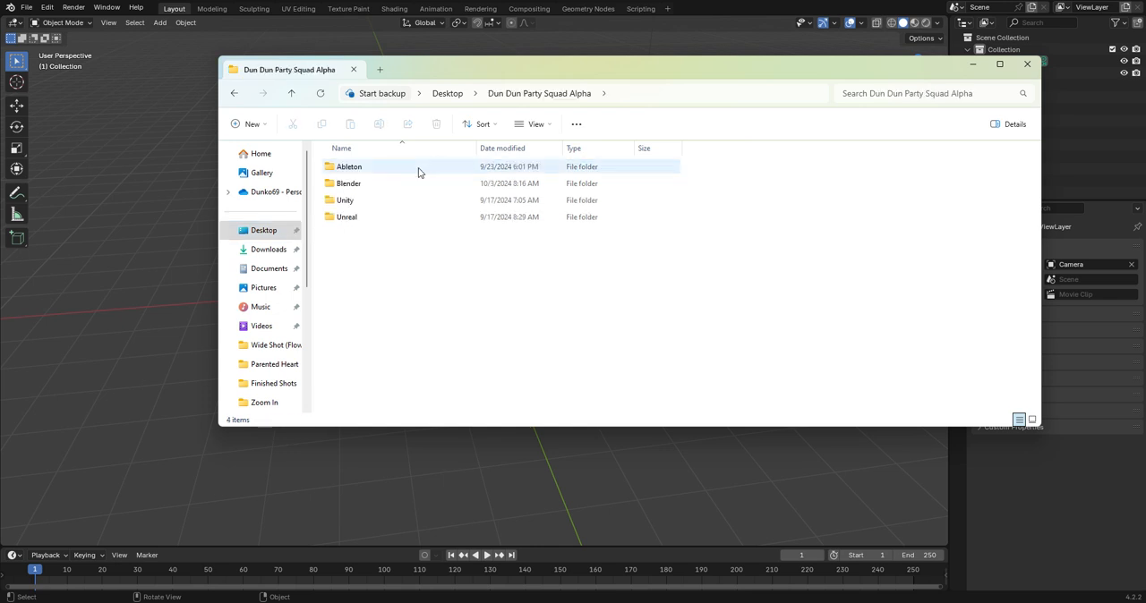
{"action": "double_click", "coordinate": [366, 184]}
{"action": "double_click", "coordinate": [409, 199]}
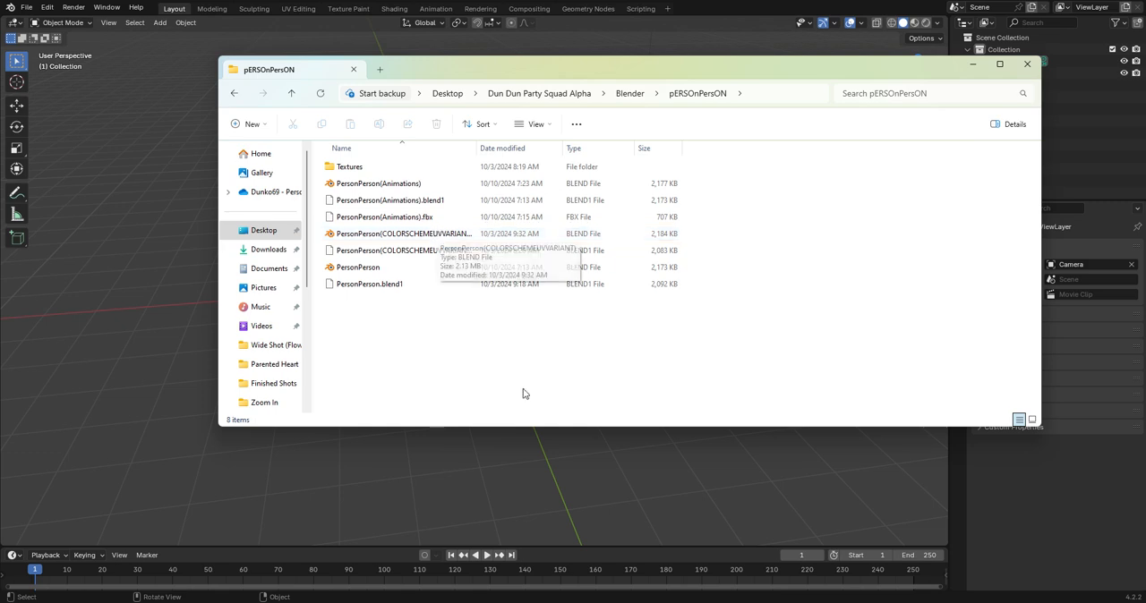
Switch to Mixamo in the browser and upload PersonPerson(Animations).fbx as a new character.
{"action": "left_click", "coordinate": [685, 551]}
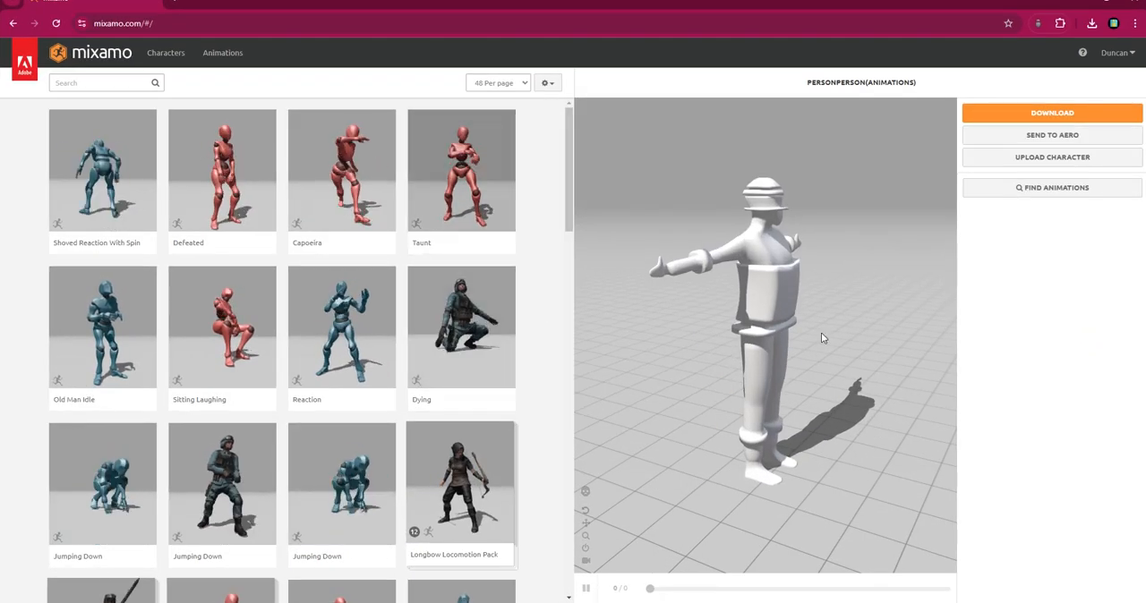
{"action": "left_click_drag", "start_coordinate": [821, 309], "coordinate": [647, 306]}
{"action": "left_click", "coordinate": [1071, 162]}
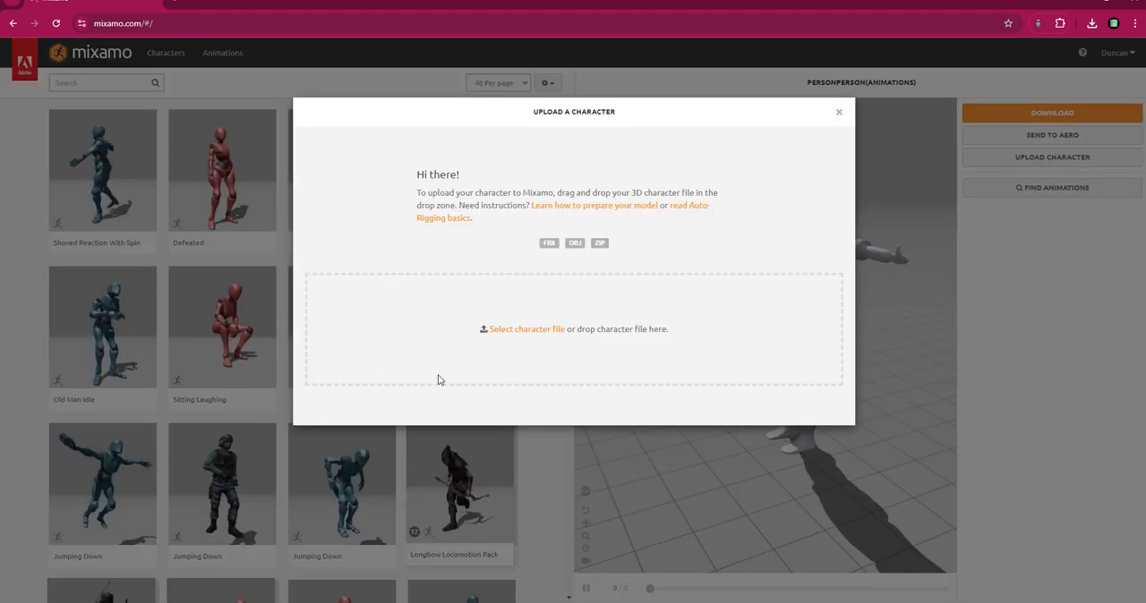
{"action": "left_click", "coordinate": [509, 330]}
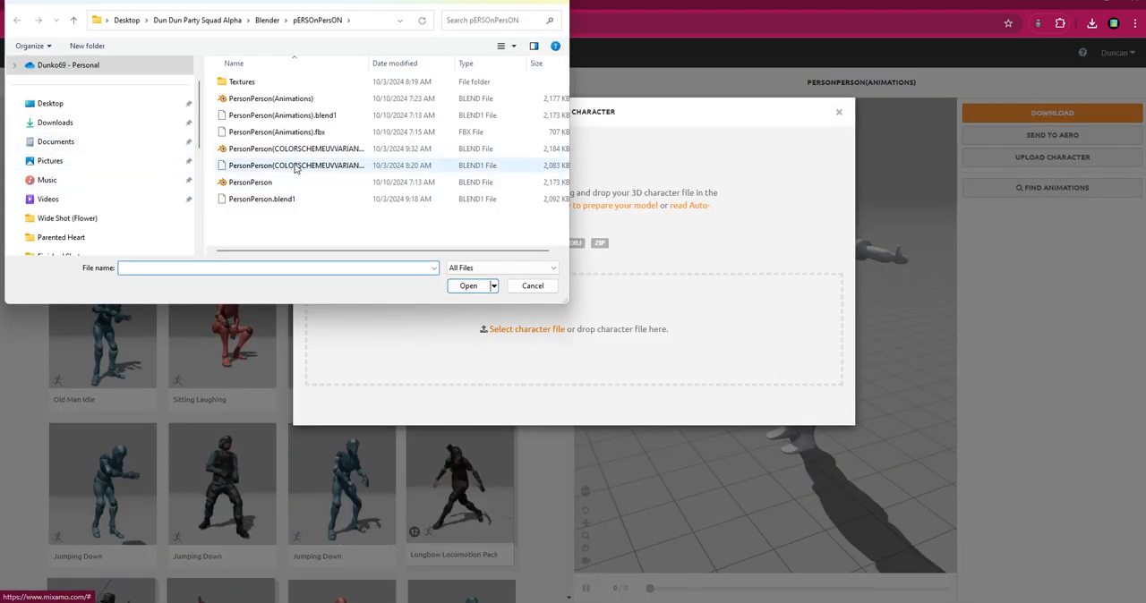
{"action": "left_click", "coordinate": [318, 133]}
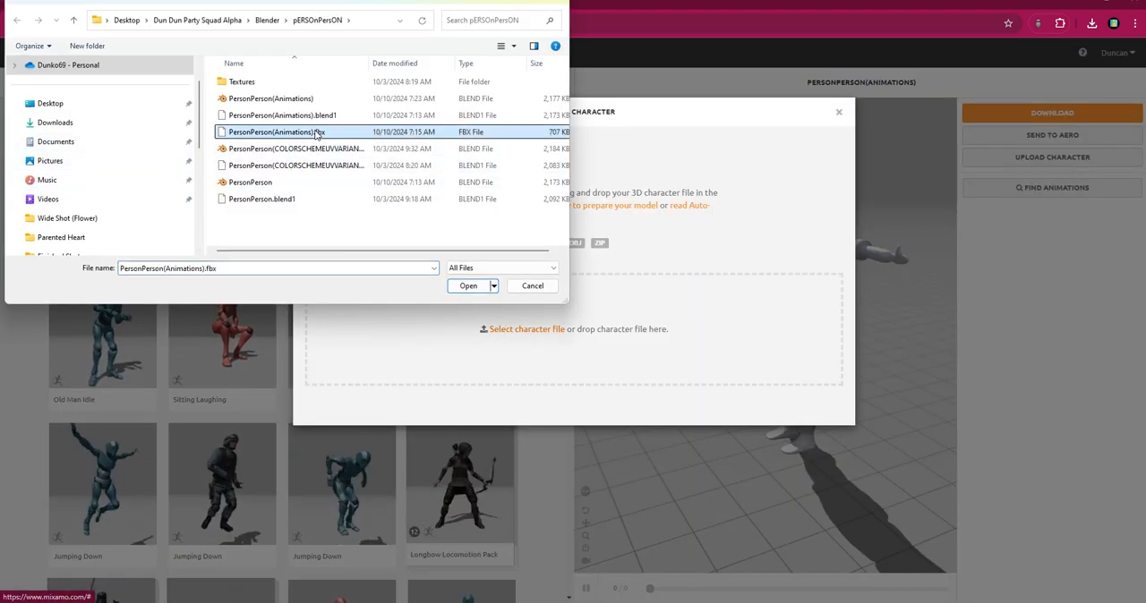
{"action": "left_click", "coordinate": [471, 289]}
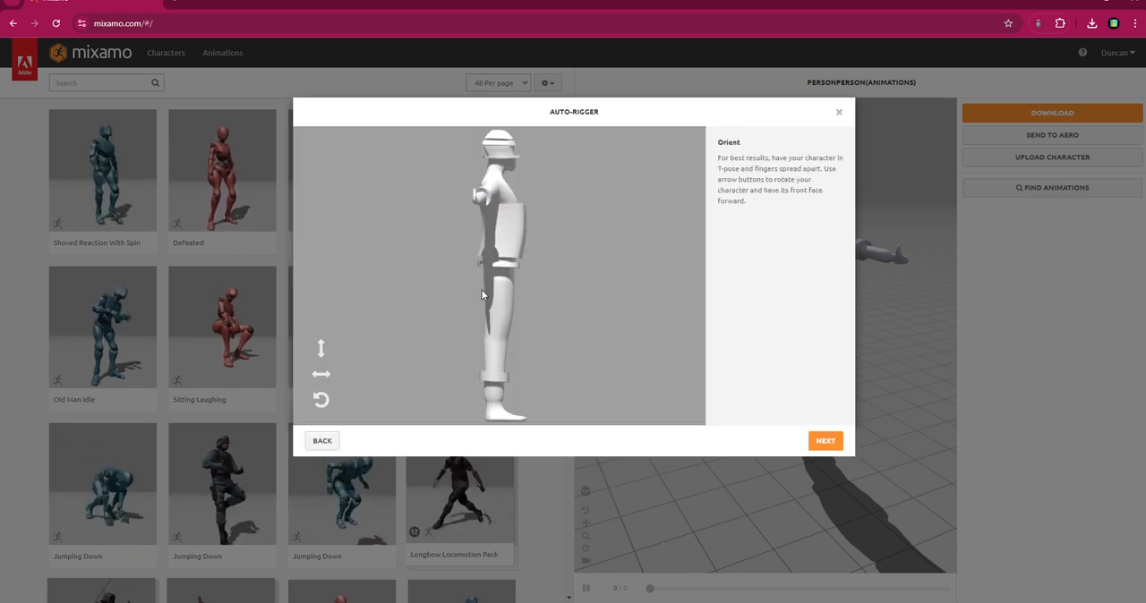
Rotate the character on the Y-axis so it faces forward and continue to marker placement.
{"action": "left_click", "coordinate": [328, 375]}
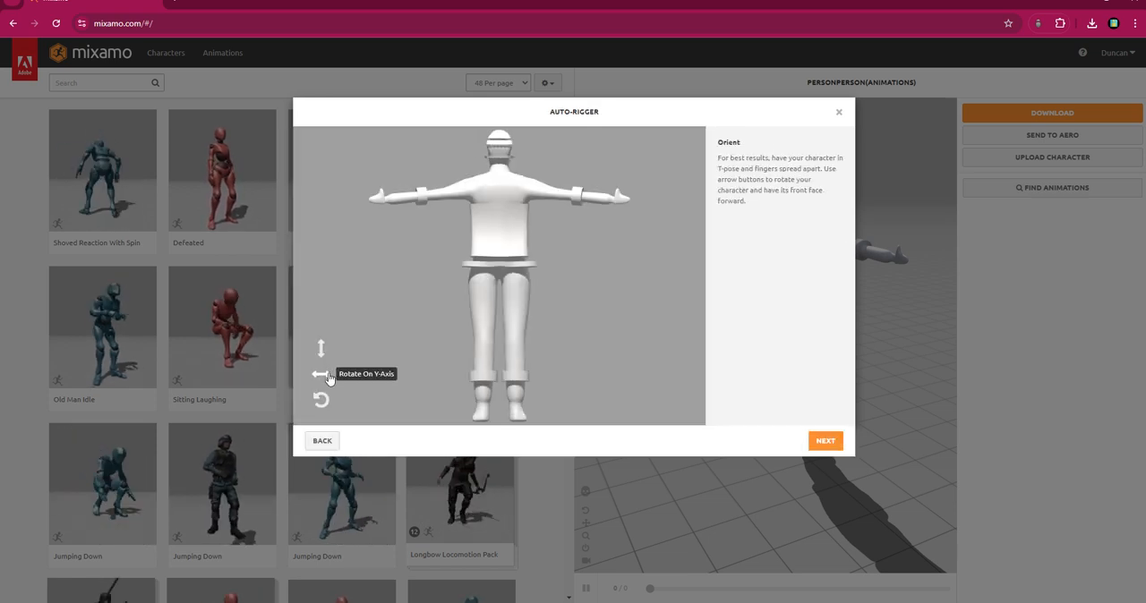
{"action": "left_click", "coordinate": [328, 376]}
{"action": "left_click", "coordinate": [328, 375]}
{"action": "left_click", "coordinate": [825, 440]}
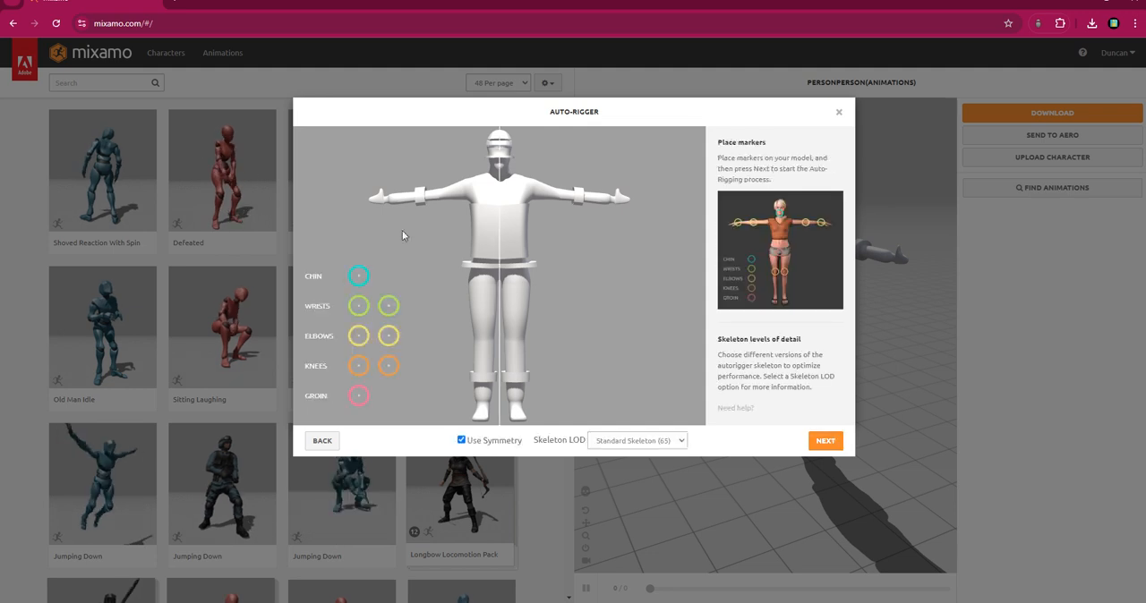
Place the chin, wrist, elbow, knee and groin markers on the character with symmetry on, and fine-tune the elbow markers.
{"action": "mouse_move", "coordinate": [358, 277]}
{"action": "left_mouse_down"}
{"action": "mouse_move", "coordinate": [420, 189]}
{"action": "mouse_move", "coordinate": [501, 177]}
{"action": "left_mouse_up"}
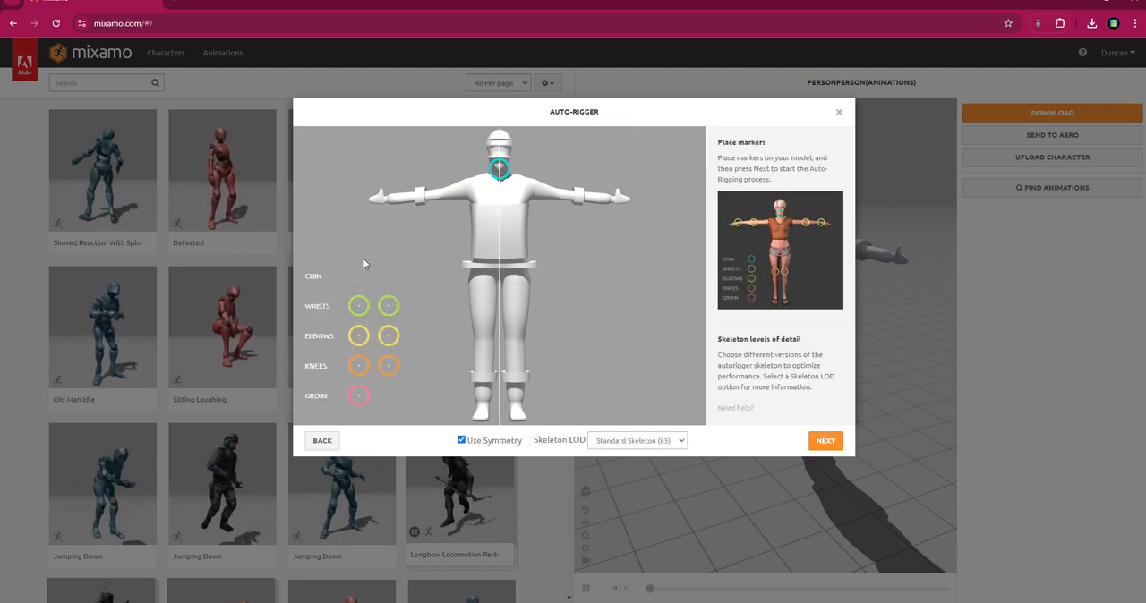
{"action": "left_click_drag", "start_coordinate": [358, 312], "coordinate": [385, 197]}
{"action": "mouse_move", "coordinate": [361, 338]}
{"action": "left_mouse_down"}
{"action": "mouse_move", "coordinate": [447, 295]}
{"action": "mouse_move", "coordinate": [438, 203]}
{"action": "left_mouse_up"}
{"action": "mouse_move", "coordinate": [358, 373]}
{"action": "left_mouse_down"}
{"action": "mouse_move", "coordinate": [463, 329]}
{"action": "mouse_move", "coordinate": [482, 347]}
{"action": "left_mouse_up"}
{"action": "mouse_move", "coordinate": [358, 395]}
{"action": "left_mouse_down"}
{"action": "mouse_move", "coordinate": [452, 331]}
{"action": "mouse_move", "coordinate": [497, 283]}
{"action": "left_mouse_up"}
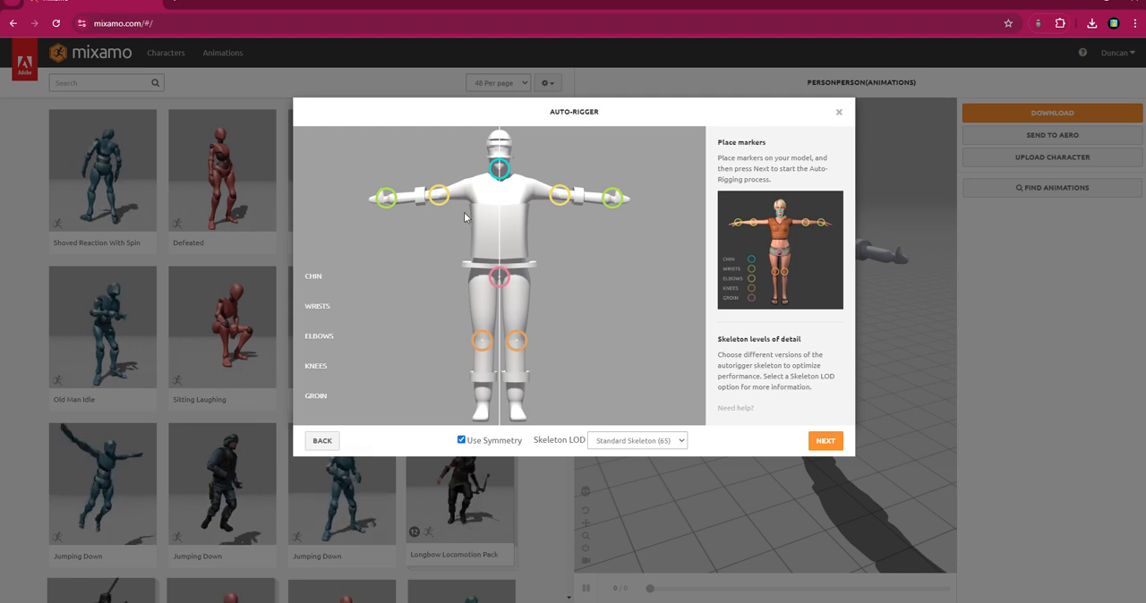
{"action": "left_click_drag", "start_coordinate": [439, 198], "coordinate": [439, 201]}
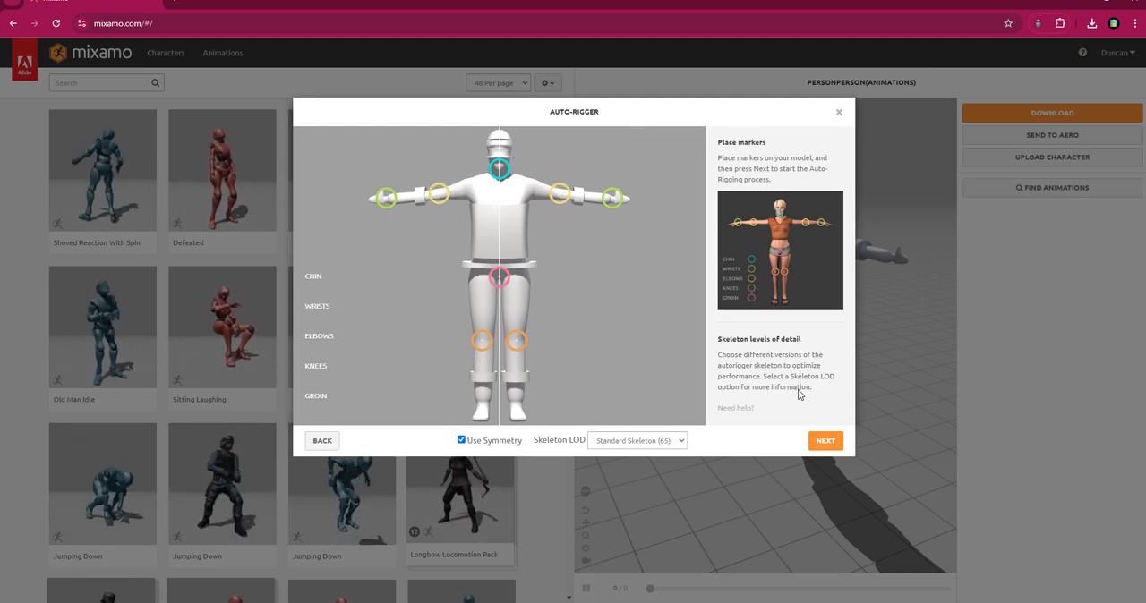
Set the Skeleton LOD to No Fingers (25), run the auto-rigging and accept the rigged character.
{"action": "left_click", "coordinate": [616, 442]}
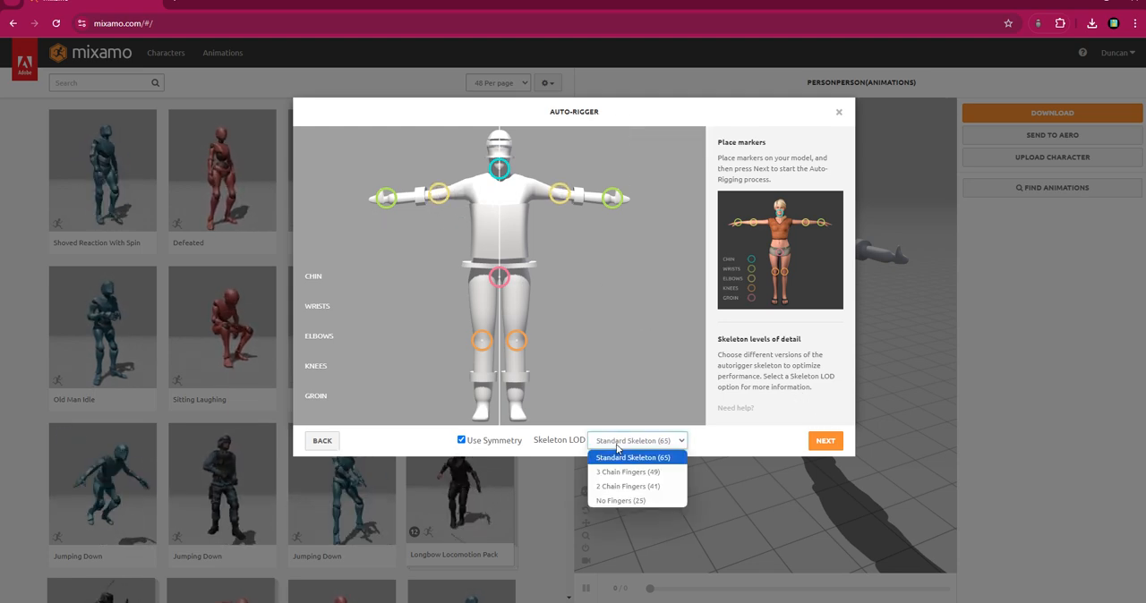
{"action": "left_click", "coordinate": [616, 501]}
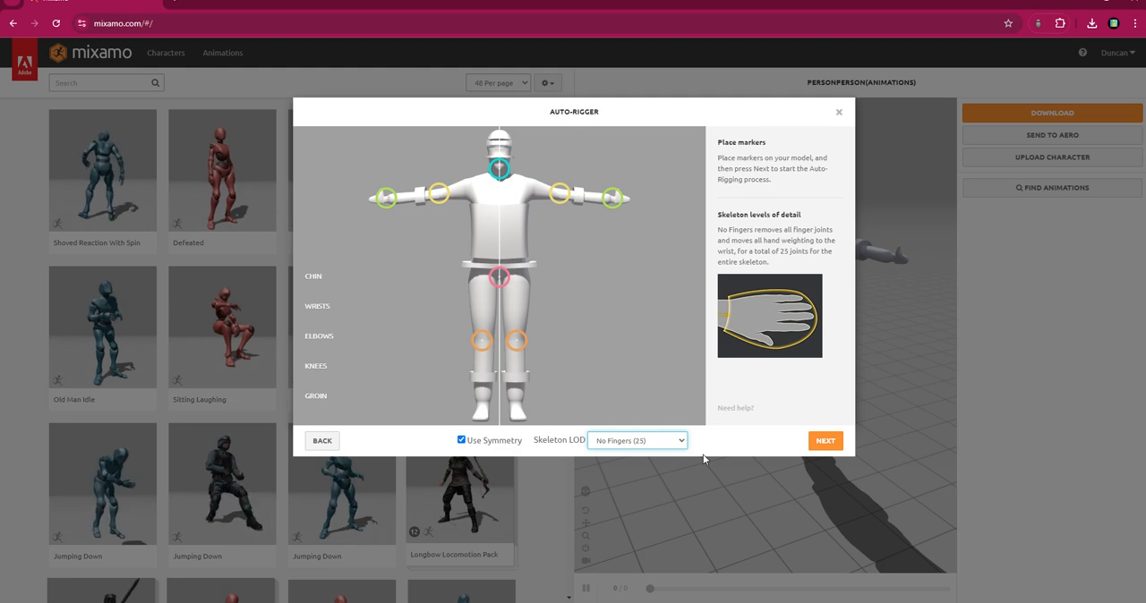
{"action": "left_click", "coordinate": [825, 443]}
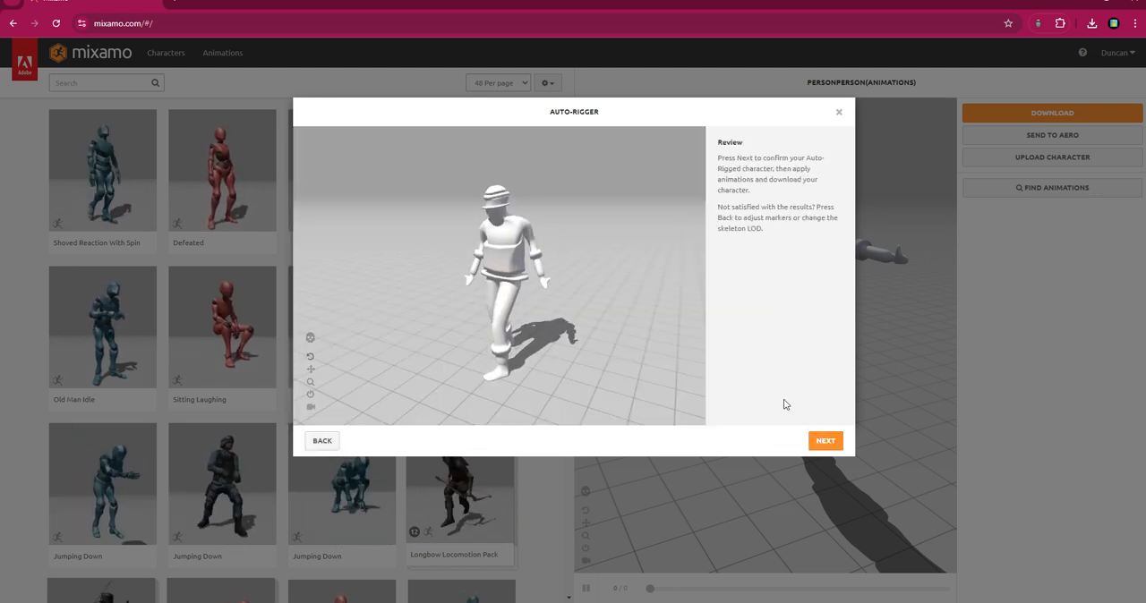
{"action": "left_click", "coordinate": [821, 441]}
{"action": "left_click", "coordinate": [822, 440]}
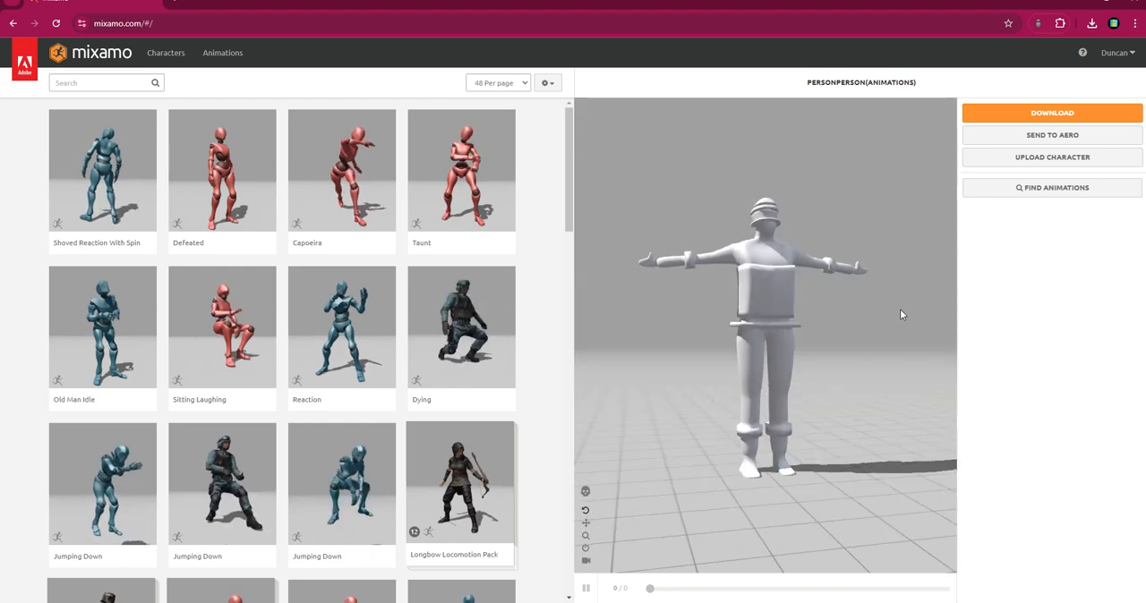
Search the animations for "walking" and preview the Walking animation on the character.
{"action": "left_click", "coordinate": [56, 83]}
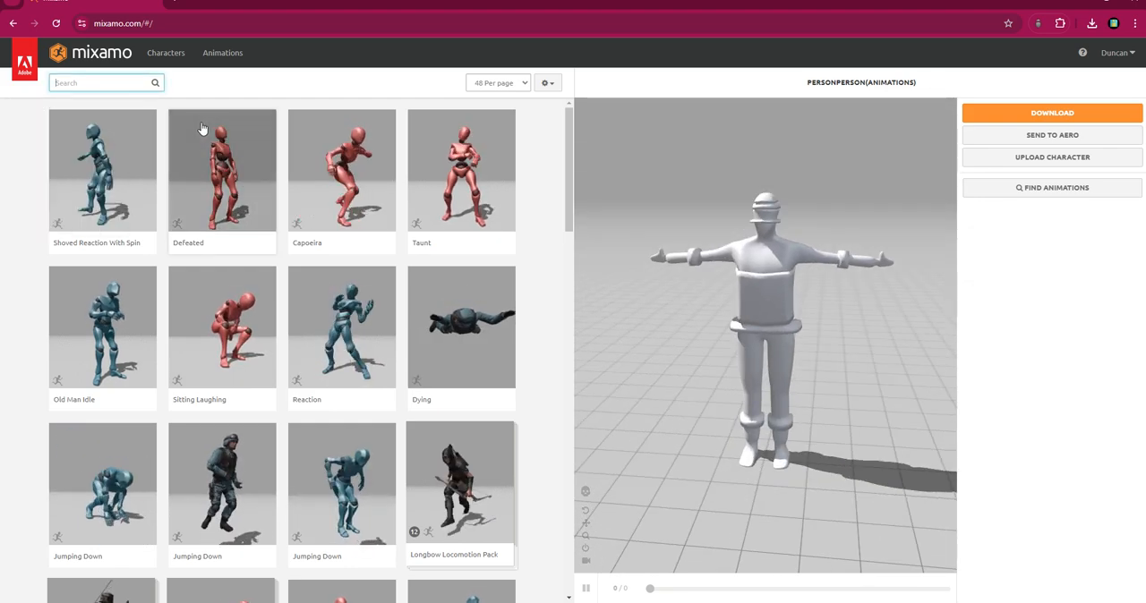
{"action": "type", "text": "walking"}
{"action": "key", "text": "Return"}
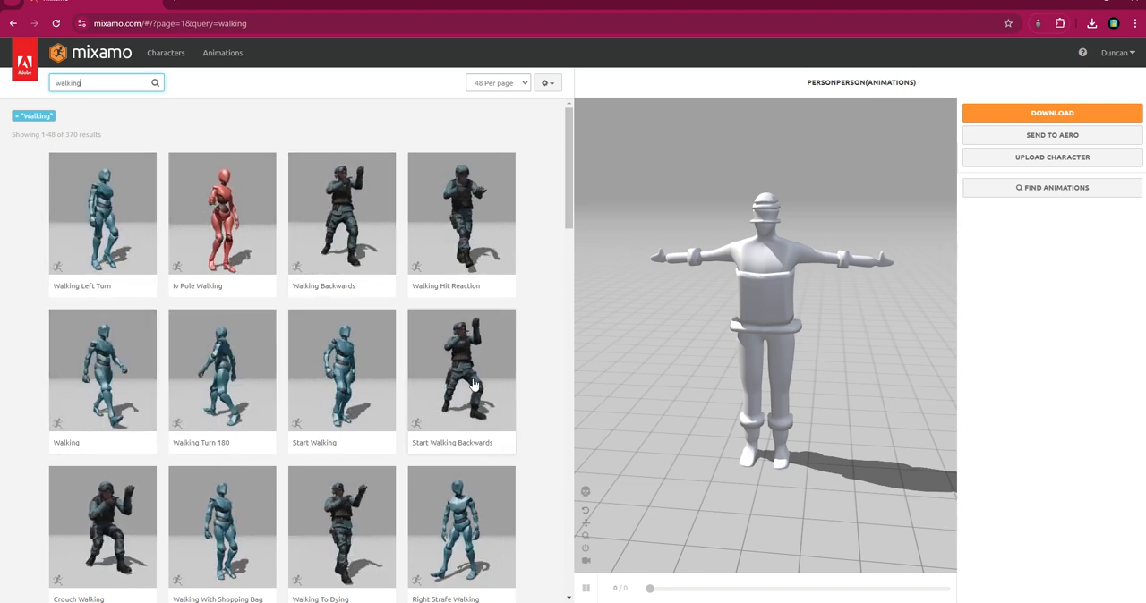
{"action": "left_click", "coordinate": [73, 405]}
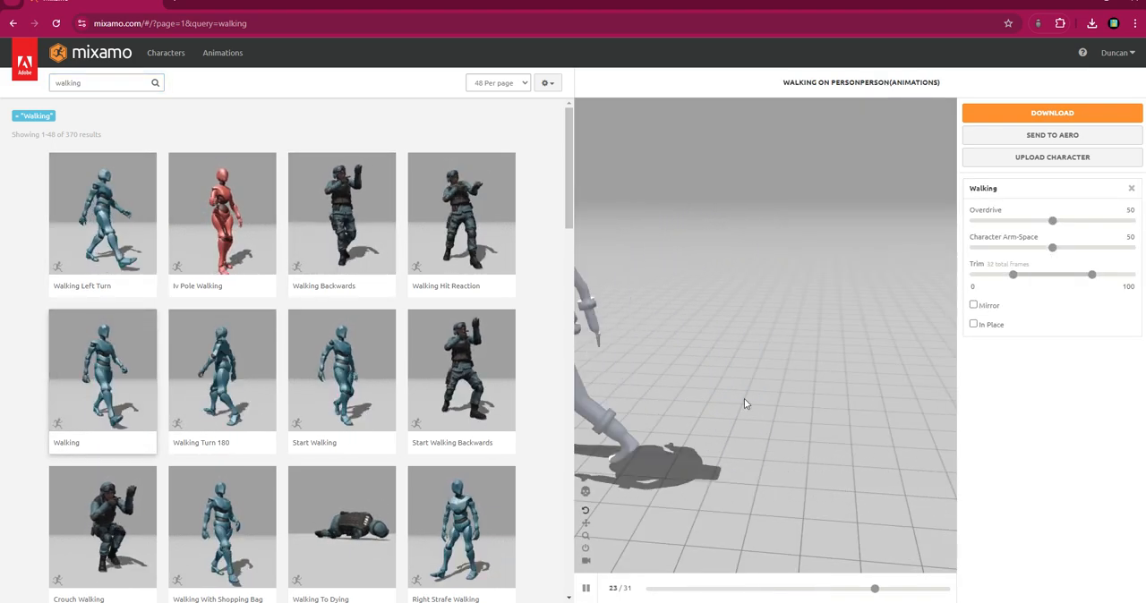
{"action": "left_click_drag", "start_coordinate": [696, 404], "coordinate": [864, 399]}
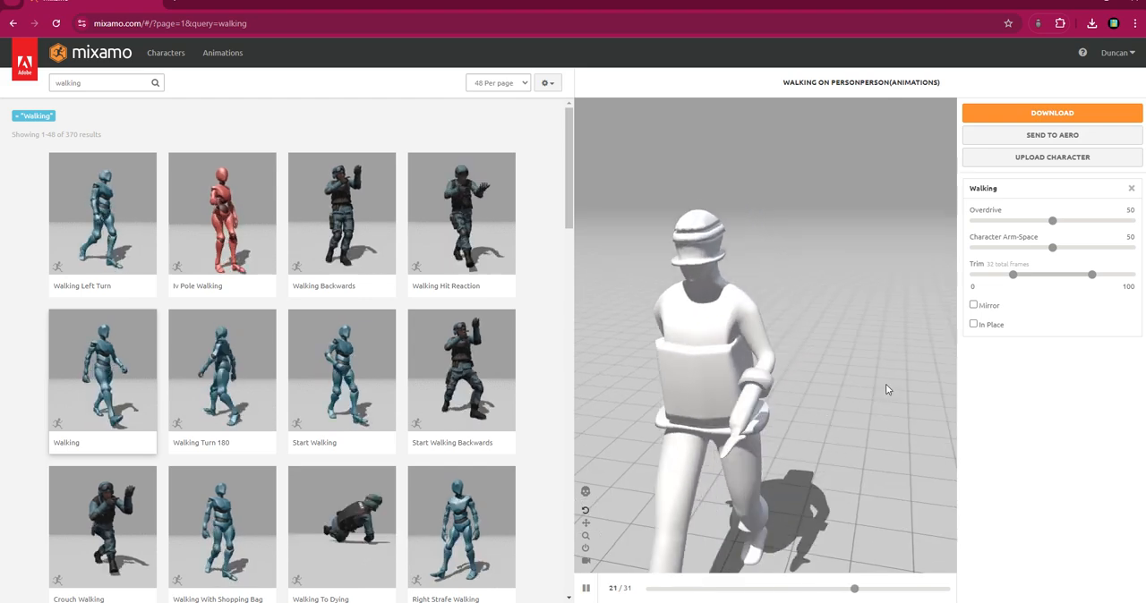
{"action": "scroll", "coordinate": [751, 461], "scroll_direction": "up", "scroll_amount": 3}
{"action": "scroll", "coordinate": [755, 432], "scroll_direction": "down", "scroll_amount": 6}
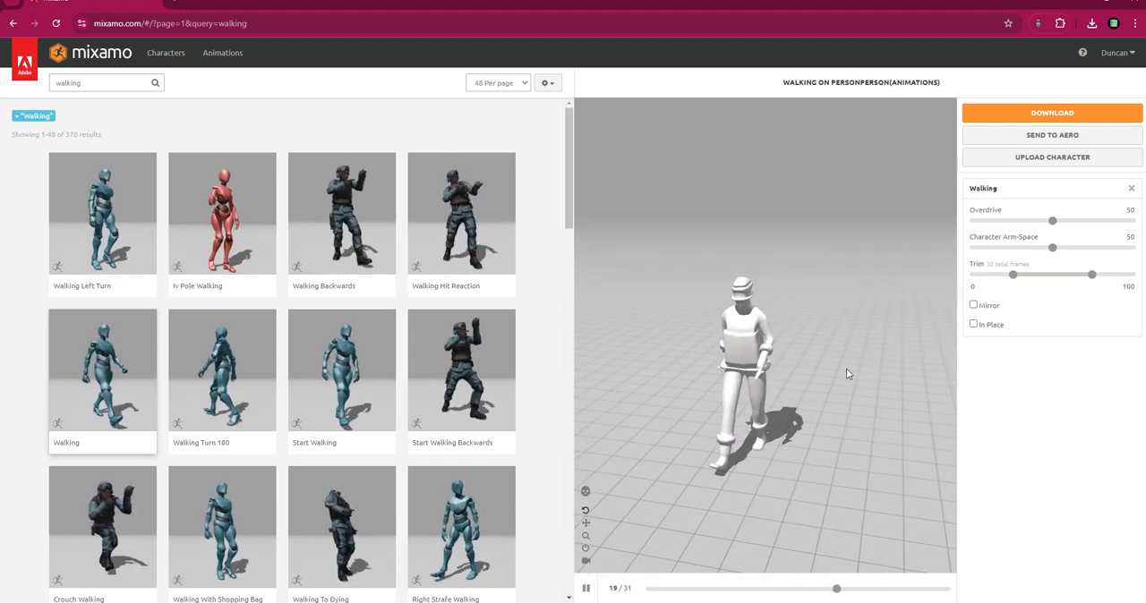
Enable In Place for the Walking animation and download it as FBX Binary with skin at 30 frames per second.
{"action": "left_click", "coordinate": [974, 325]}
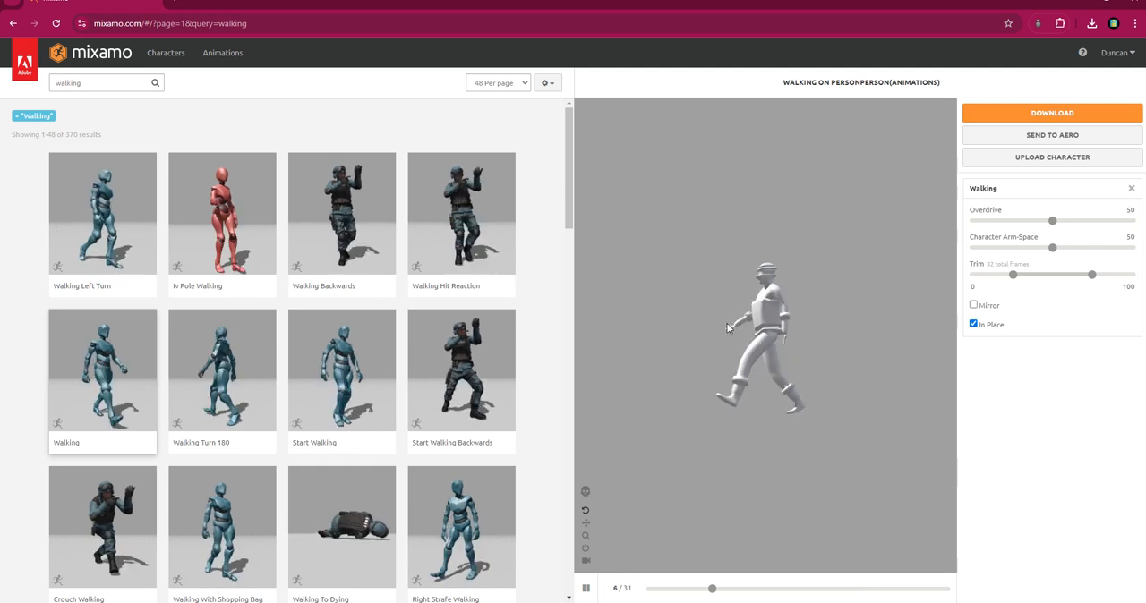
{"action": "left_click_drag", "start_coordinate": [756, 338], "coordinate": [799, 368]}
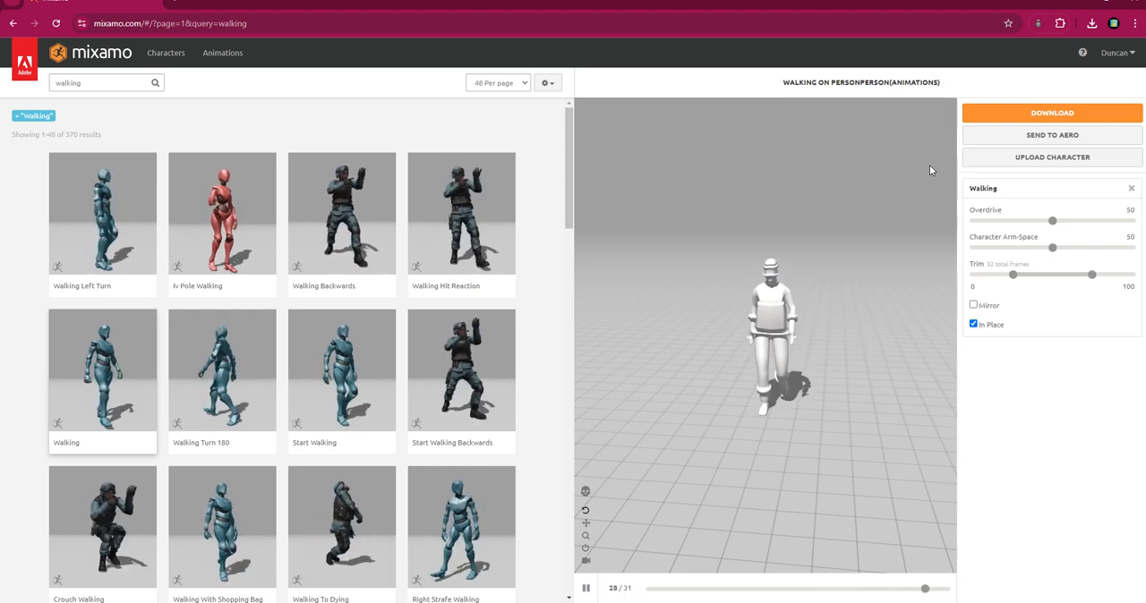
{"action": "left_click", "coordinate": [1017, 119]}
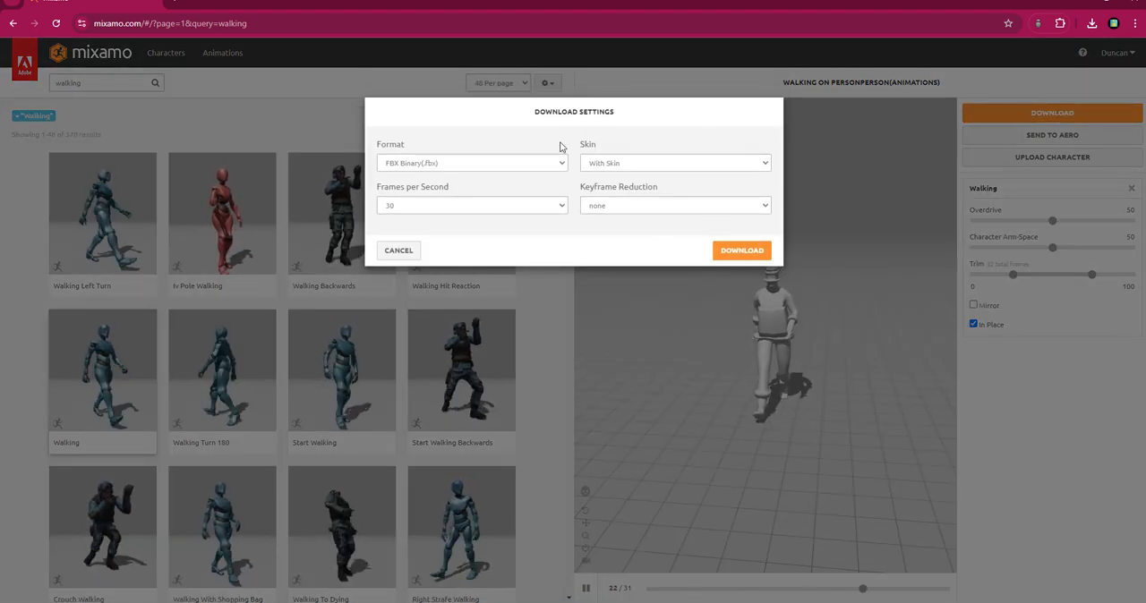
{"action": "left_click", "coordinate": [744, 251]}
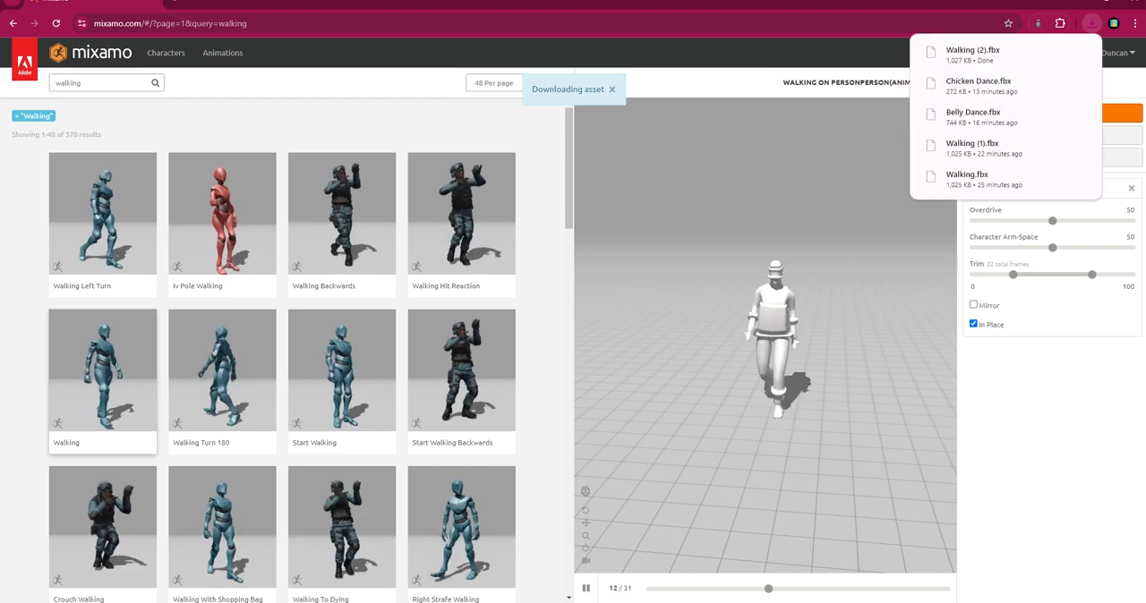
Search the animations for "dance" and apply Chicken Dance to the character.
{"action": "mouse_move", "coordinate": [707, 602]}
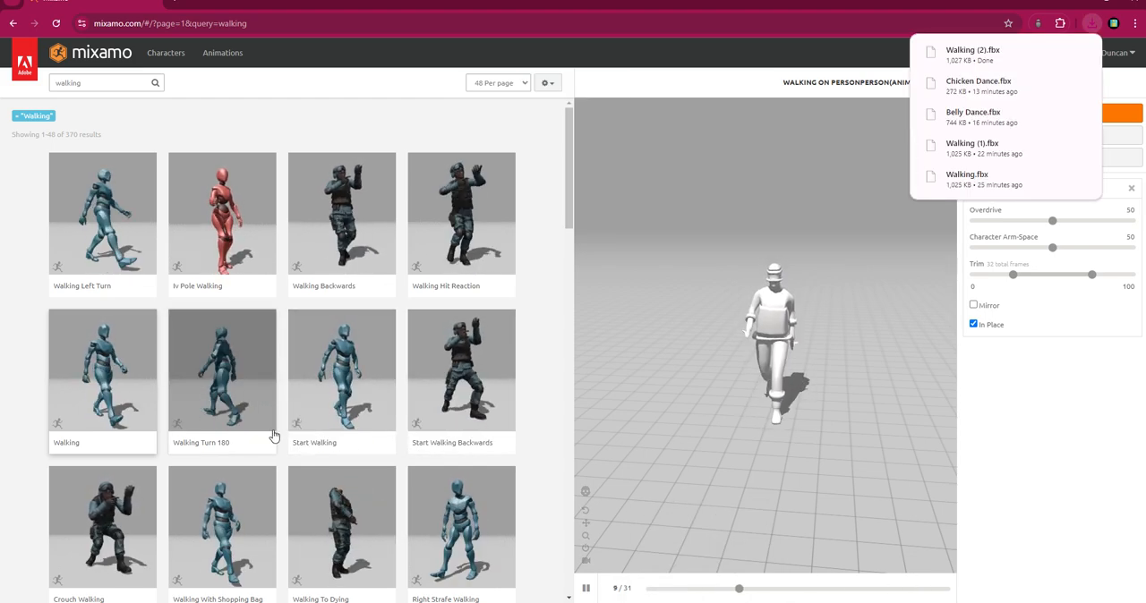
{"action": "scroll", "coordinate": [284, 360], "scroll_direction": "down", "scroll_amount": 3}
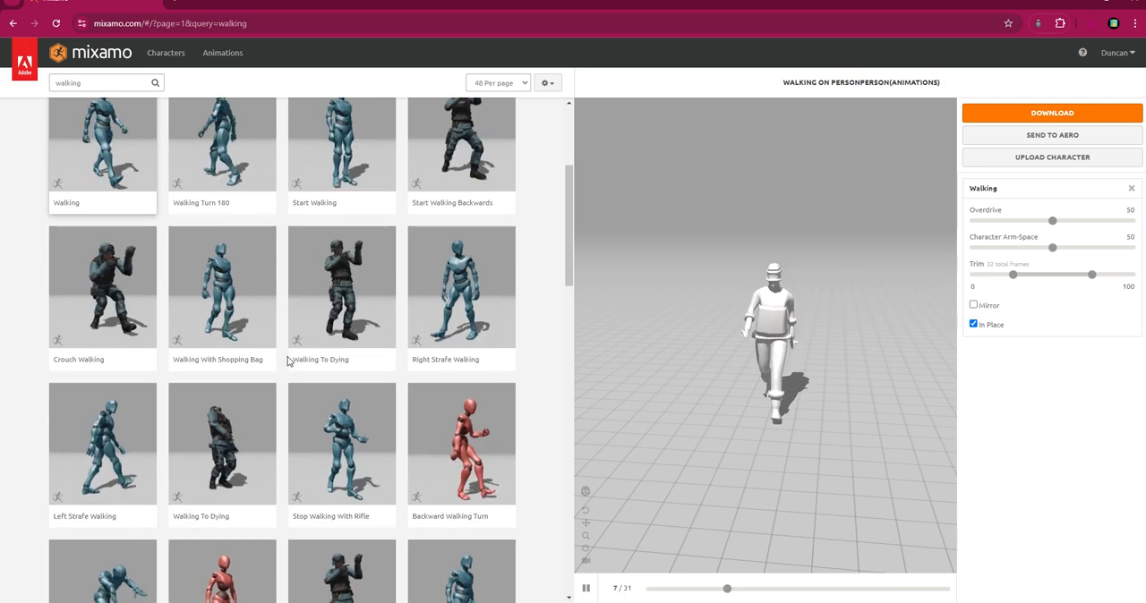
{"action": "scroll", "coordinate": [287, 363], "scroll_direction": "down", "scroll_amount": 6}
{"action": "scroll", "coordinate": [289, 365], "scroll_direction": "up", "scroll_amount": 6}
{"action": "scroll", "coordinate": [286, 358], "scroll_direction": "up", "scroll_amount": 3}
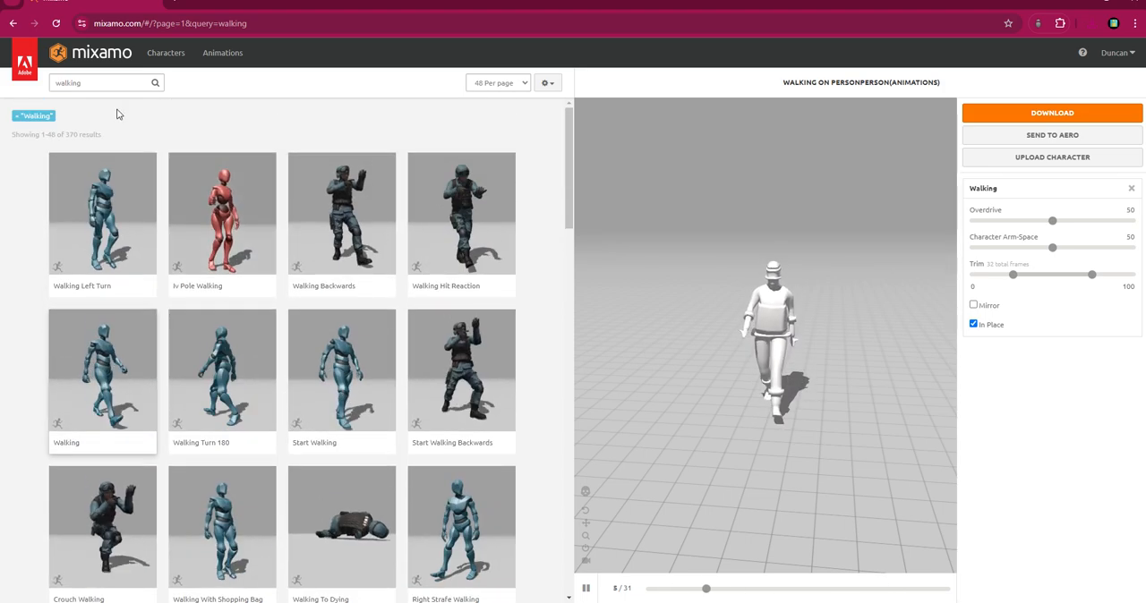
{"action": "left_click", "coordinate": [139, 82]}
{"action": "type", "text": "dance"}
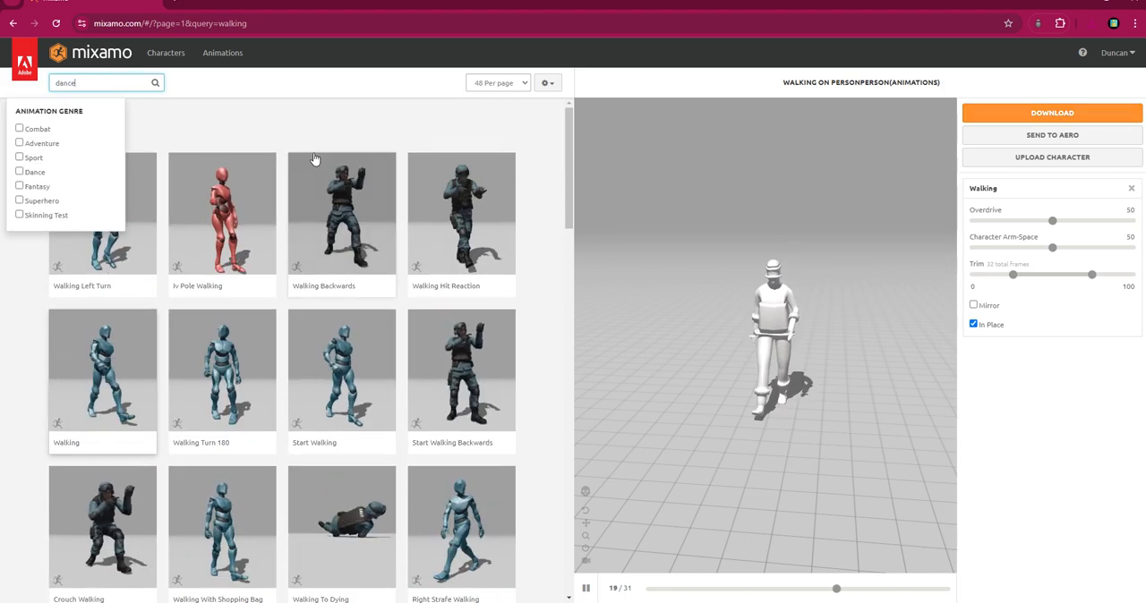
{"action": "key", "text": "Return"}
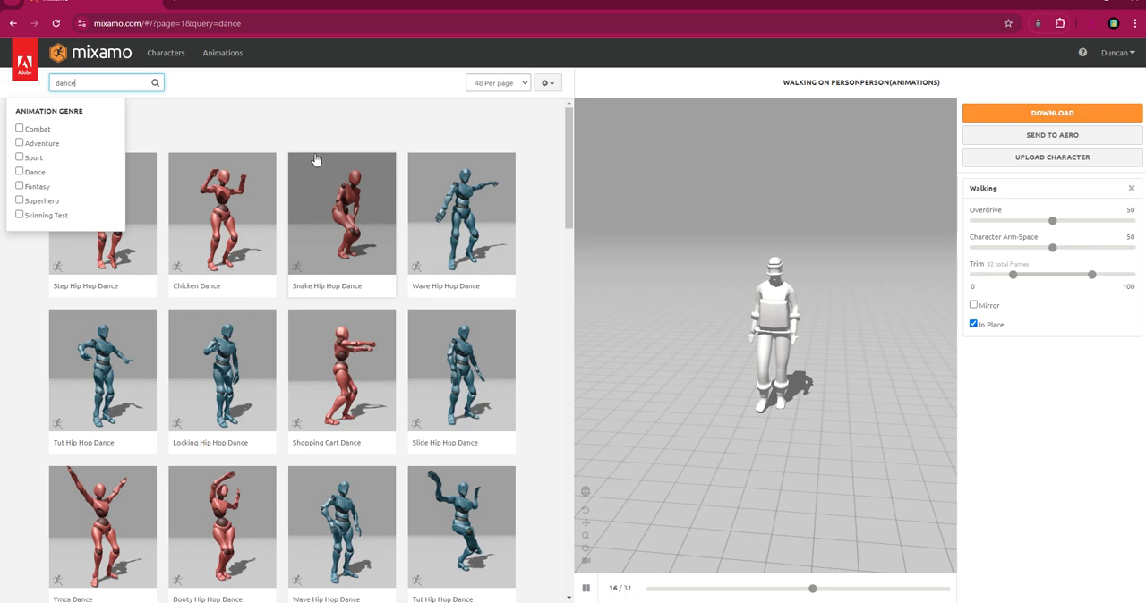
{"action": "left_click", "coordinate": [224, 211]}
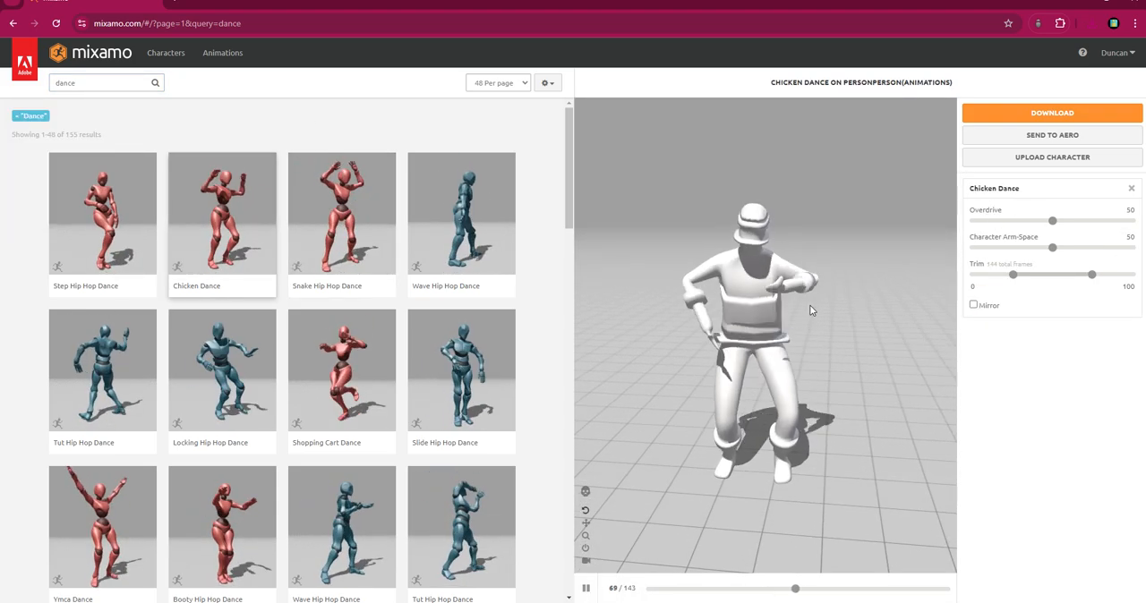
Download the Chicken Dance animation as FBX Binary without skin at 30 frames per second.
{"action": "left_click", "coordinate": [1053, 112]}
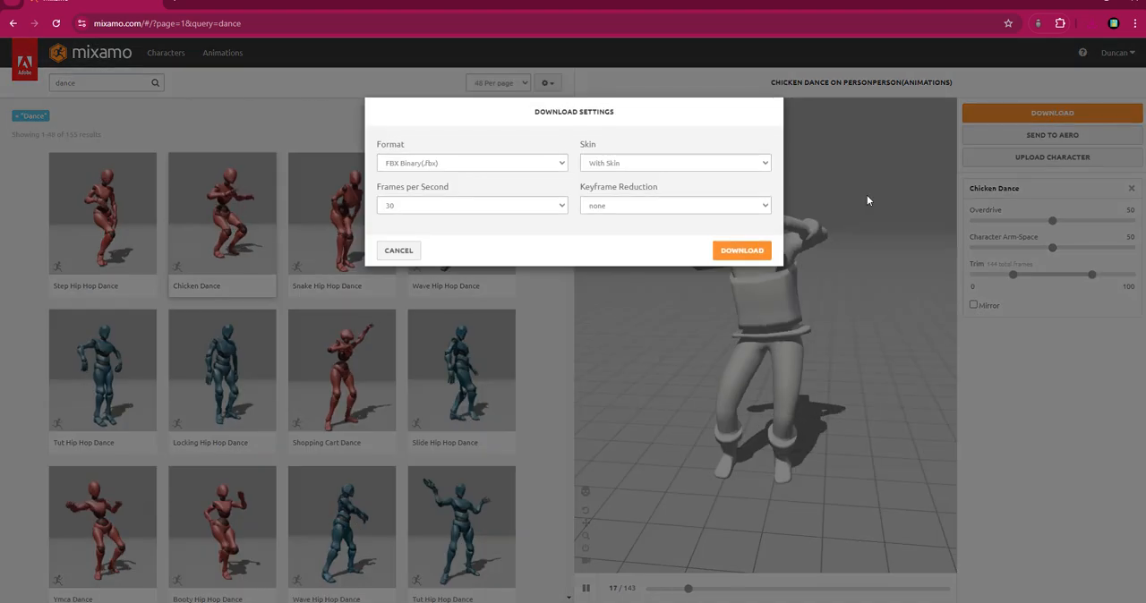
{"action": "left_click", "coordinate": [630, 163]}
{"action": "left_click", "coordinate": [619, 194]}
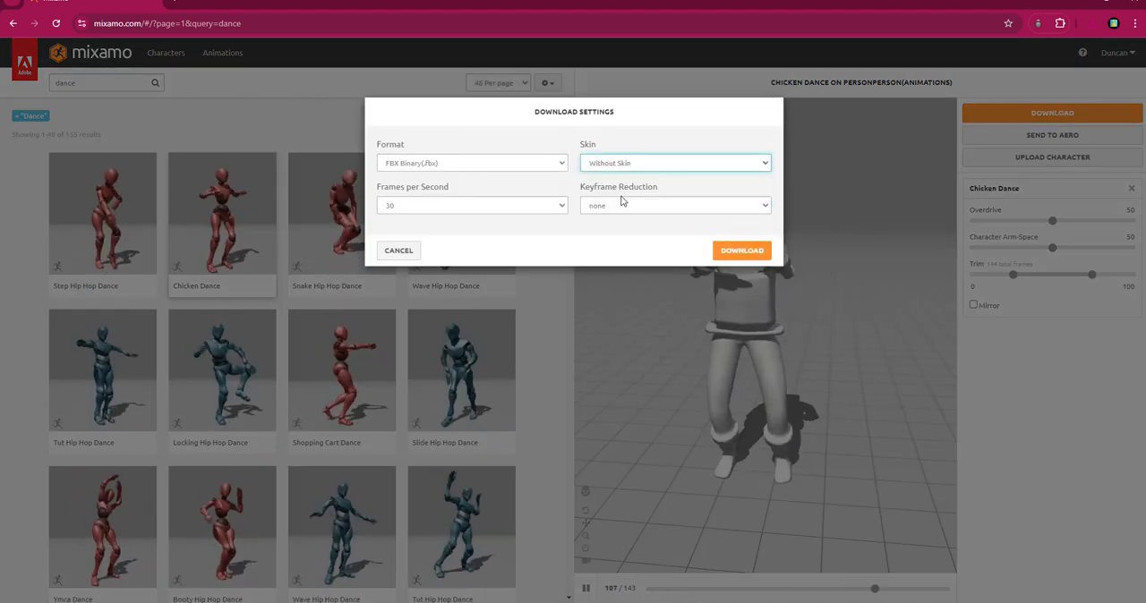
{"action": "left_click", "coordinate": [753, 255]}
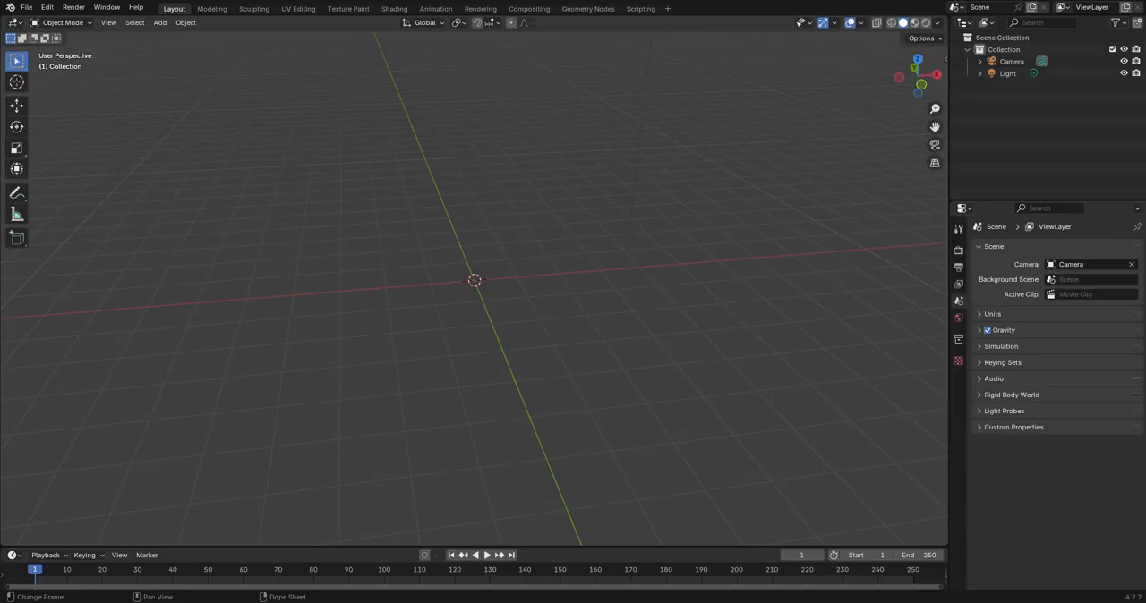
Switch to Blender and import Walking (2).fbx from the Downloads folder as an FBX.
{"action": "left_click", "coordinate": [23, 8]}
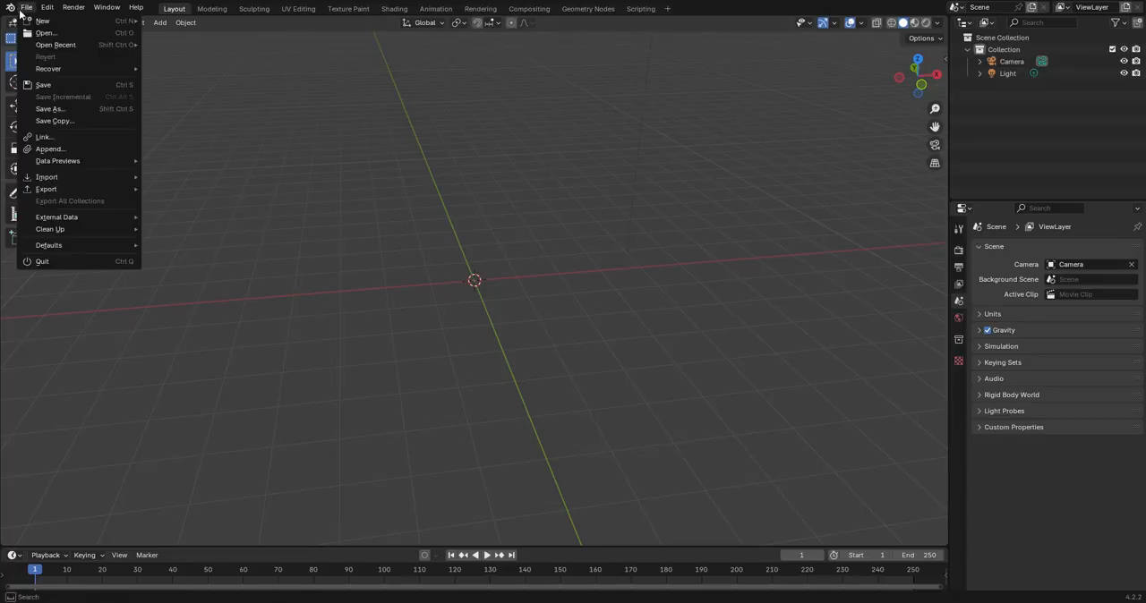
{"action": "mouse_move", "coordinate": [58, 176]}
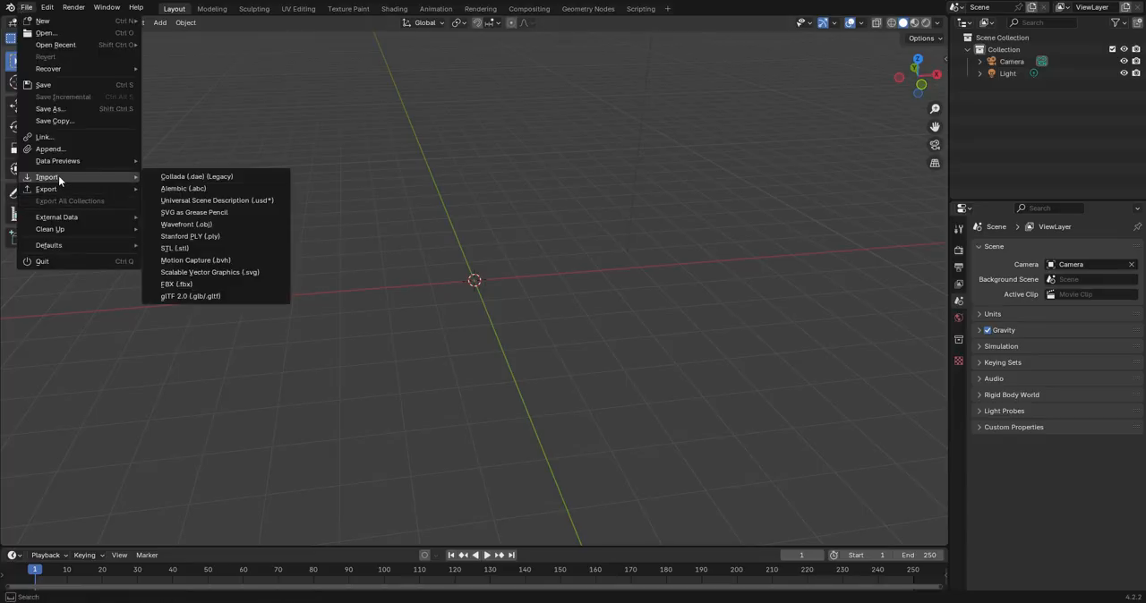
{"action": "left_click", "coordinate": [244, 284]}
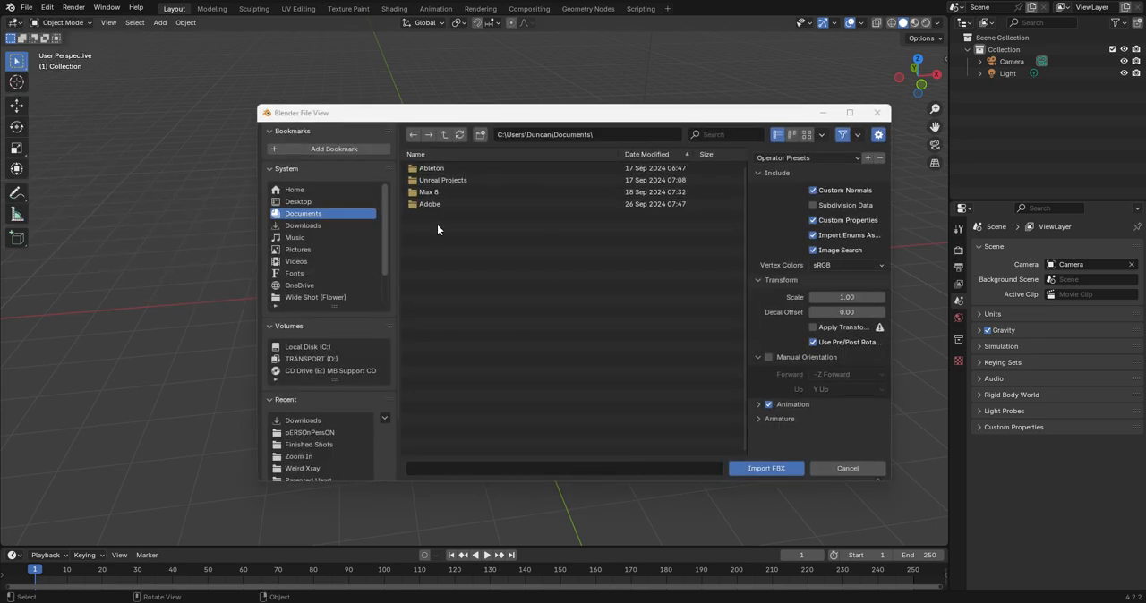
{"action": "left_click", "coordinate": [345, 226]}
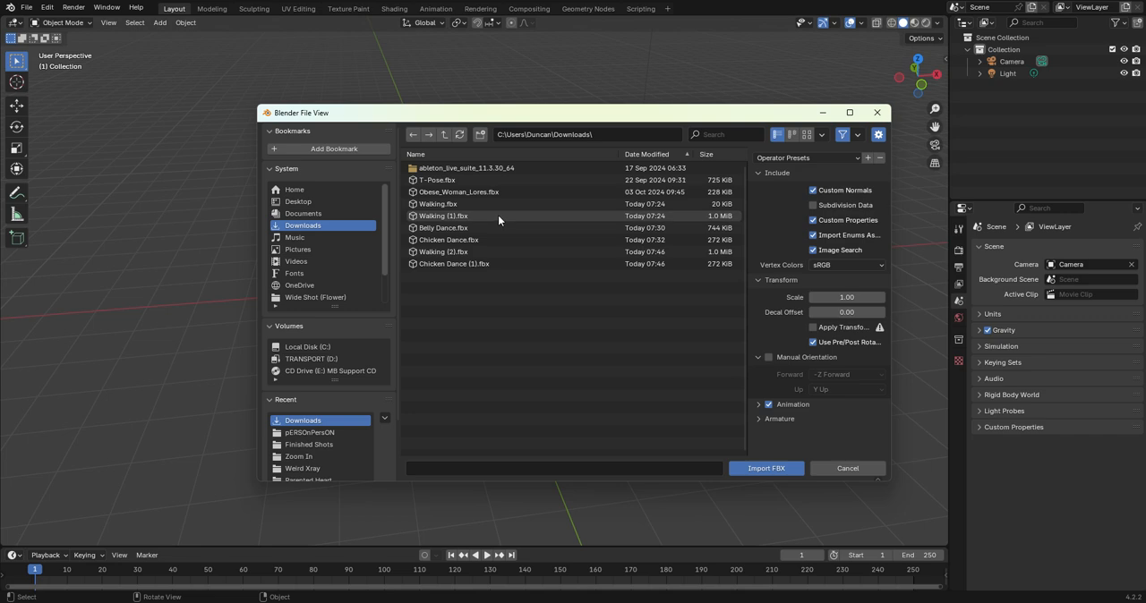
{"action": "left_click", "coordinate": [498, 252]}
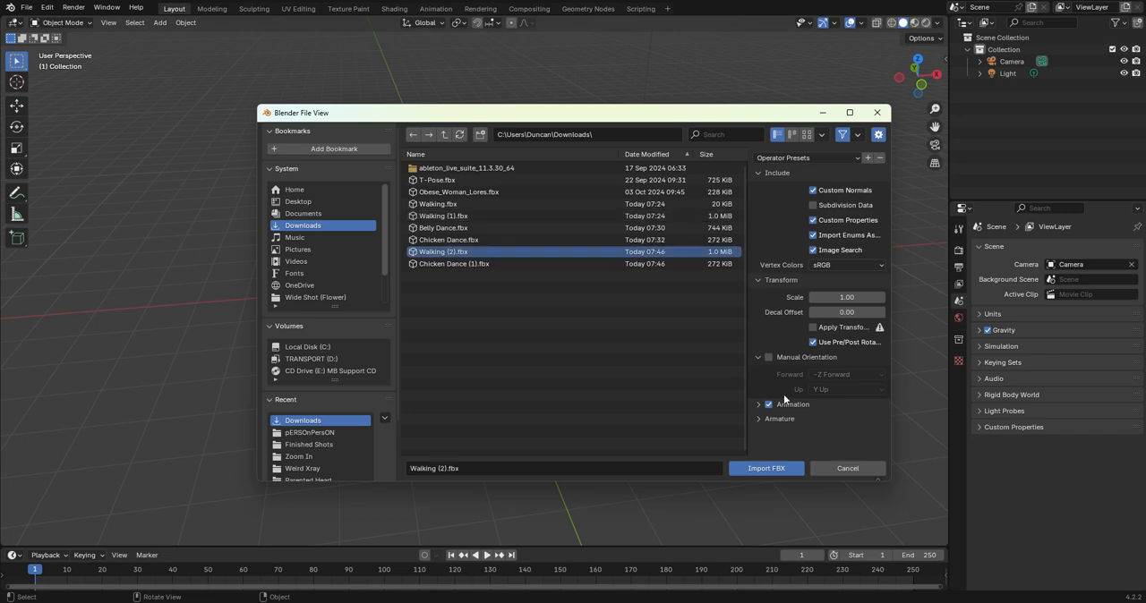
{"action": "left_click", "coordinate": [758, 469]}
Play the imported animation briefly, enlarge the timeline area and change it to the Nonlinear Animation editor.
{"action": "key", "text": "space"}
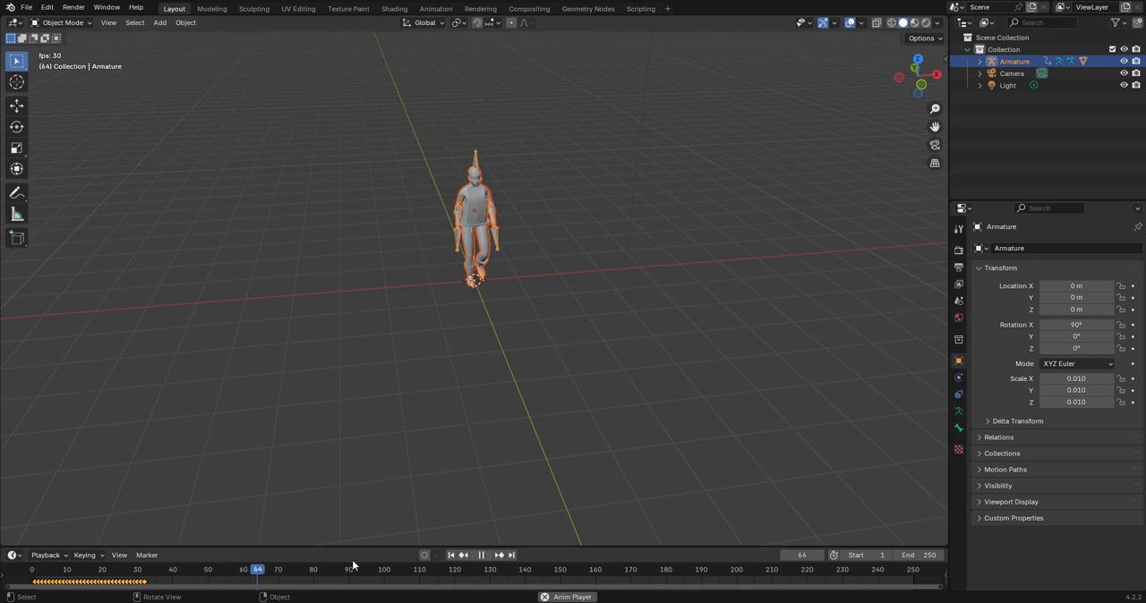
{"action": "left_click_drag", "start_coordinate": [374, 547], "coordinate": [374, 333]}
{"action": "key", "text": "space"}
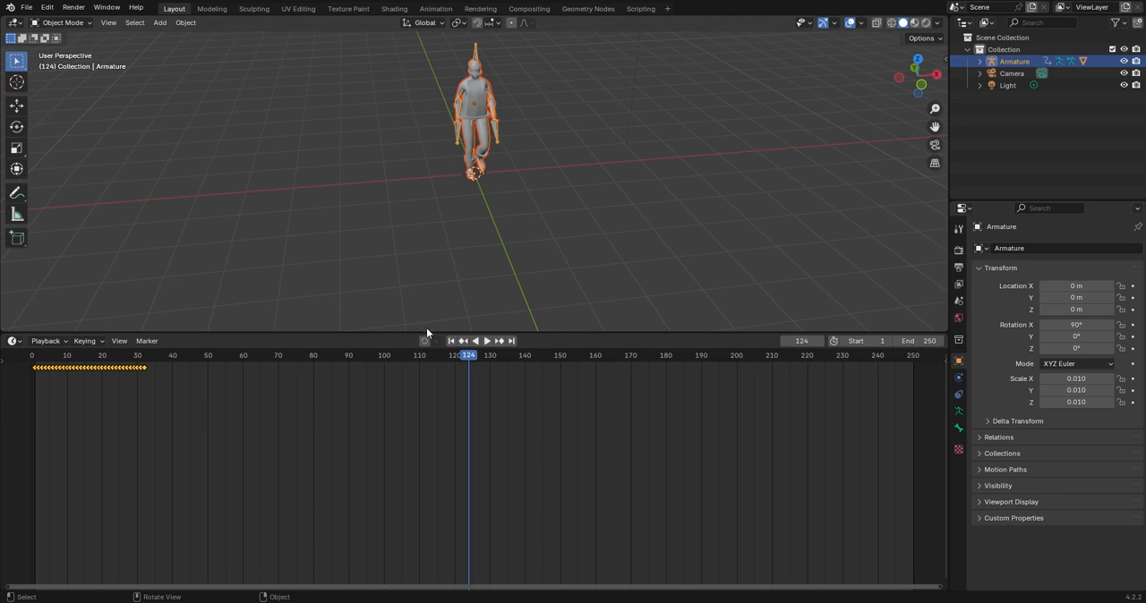
{"action": "left_click", "coordinate": [13, 341]}
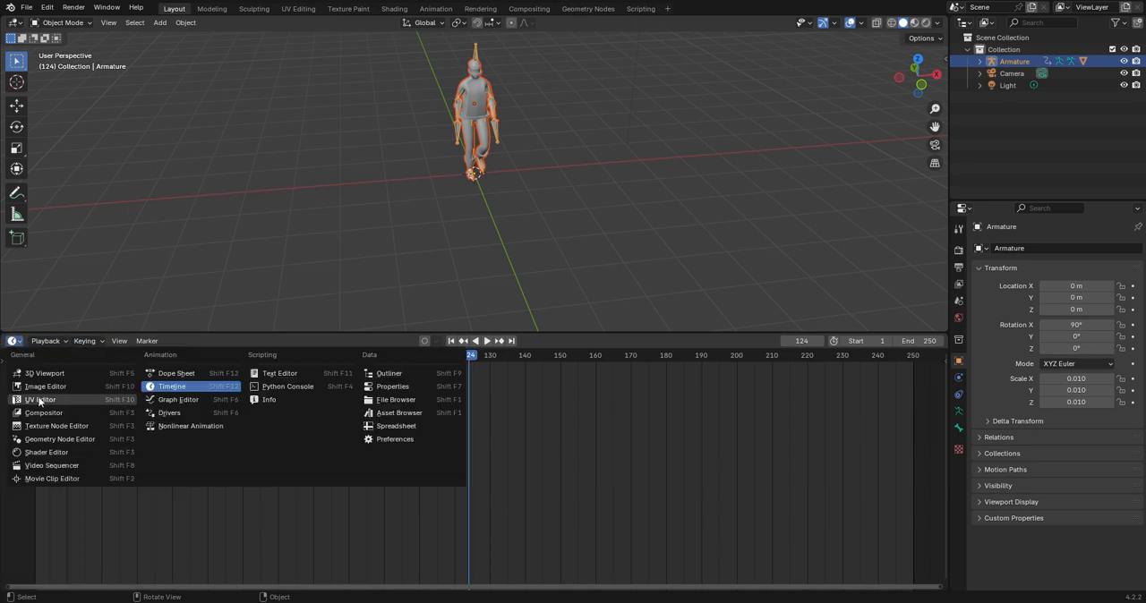
{"action": "left_click", "coordinate": [184, 426]}
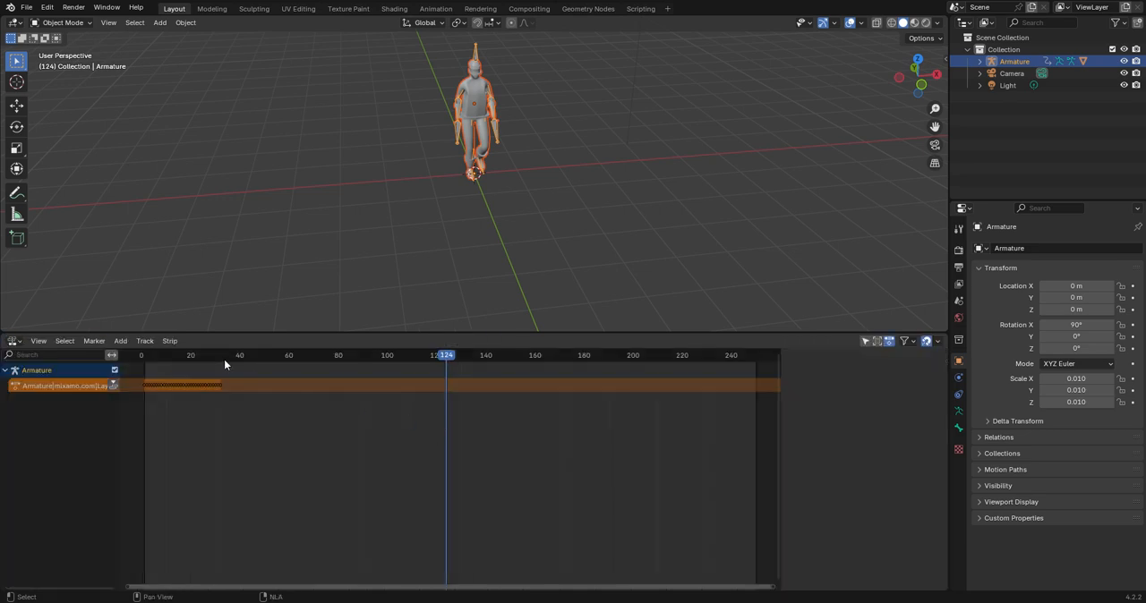
Play back the walking action from the start to check its movement and length.
{"action": "left_click", "coordinate": [142, 356]}
{"action": "key", "text": "space"}
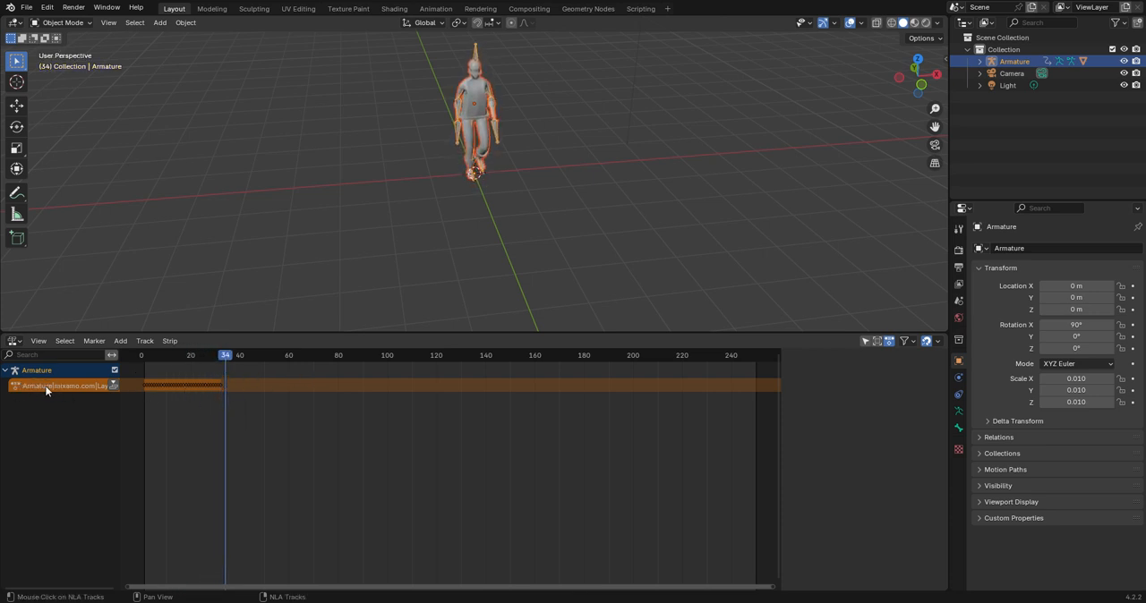
{"action": "key", "text": "shift+Left"}
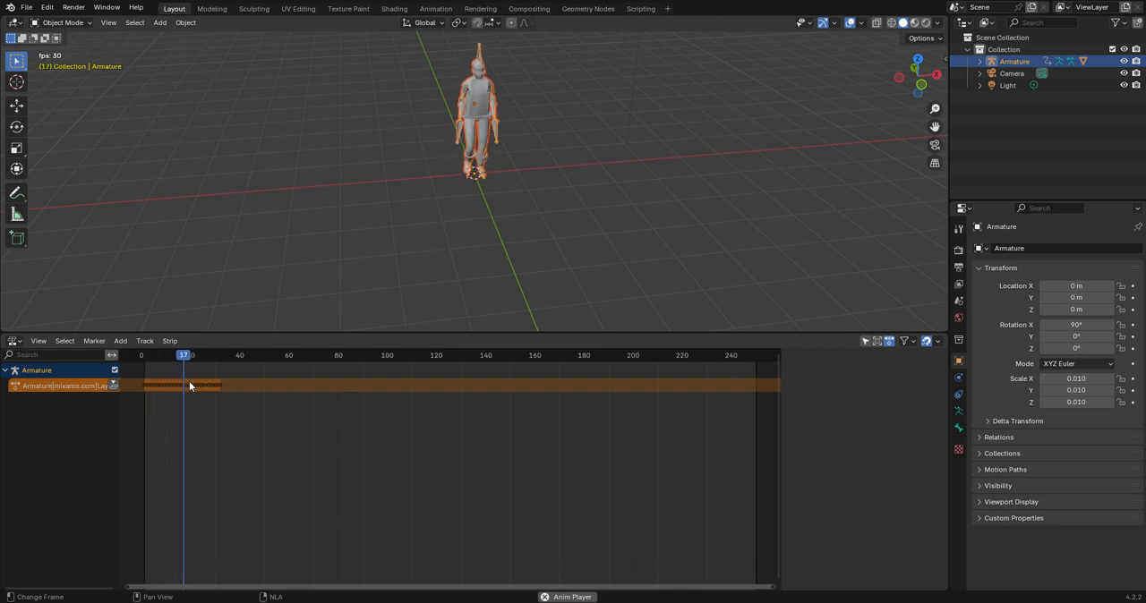
{"action": "key", "text": "space"}
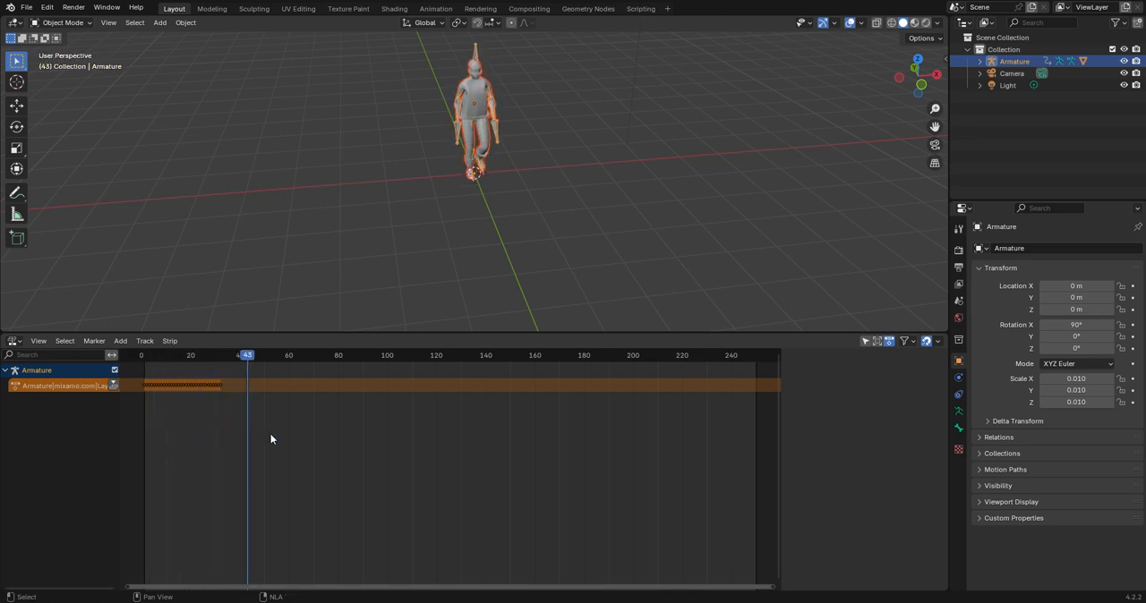
Rename the armature's imported Mixamo action to "Walking".
{"action": "left_click", "coordinate": [52, 387]}
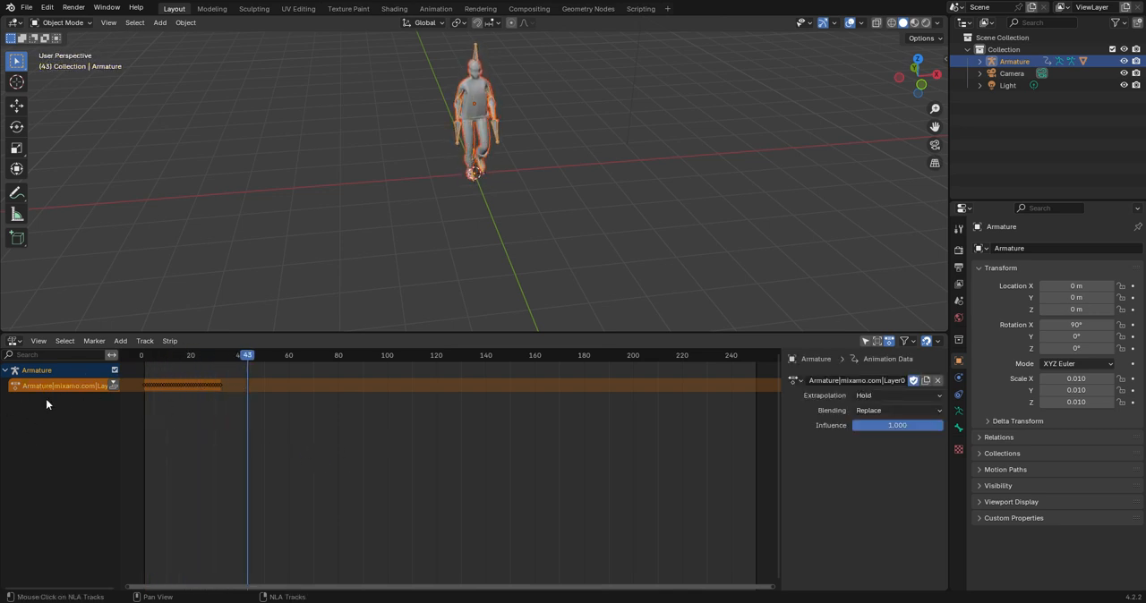
{"action": "double_click", "coordinate": [894, 380]}
{"action": "double_click", "coordinate": [897, 381]}
{"action": "mouse_move", "coordinate": [897, 381]}
{"action": "left_mouse_down"}
{"action": "mouse_move", "coordinate": [853, 391]}
{"action": "mouse_move", "coordinate": [905, 381]}
{"action": "left_mouse_up"}
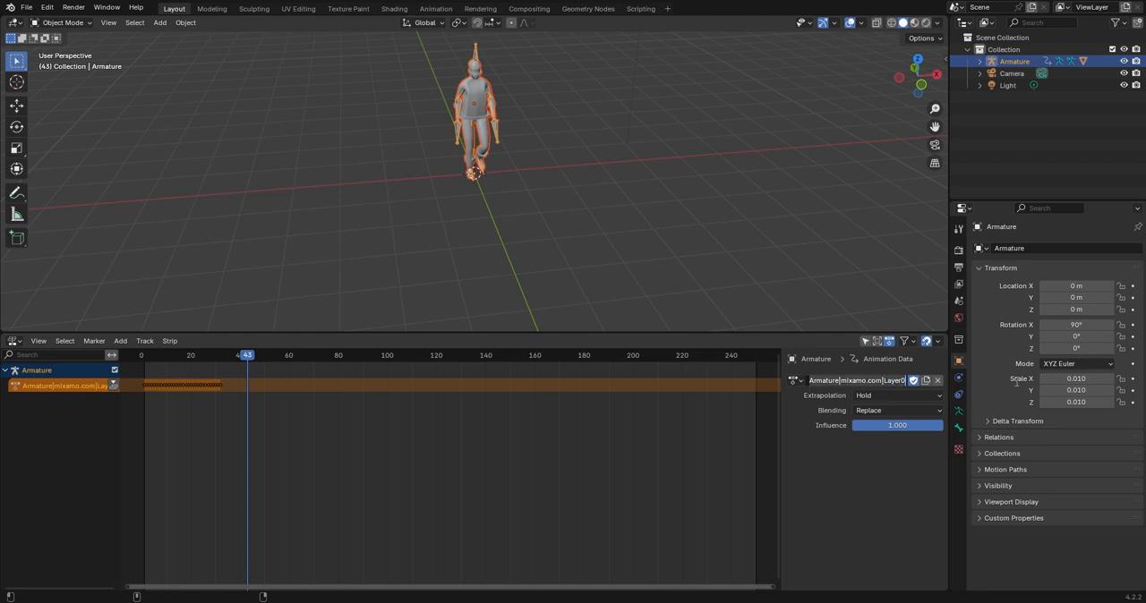
{"action": "type", "text": "Walkin"}
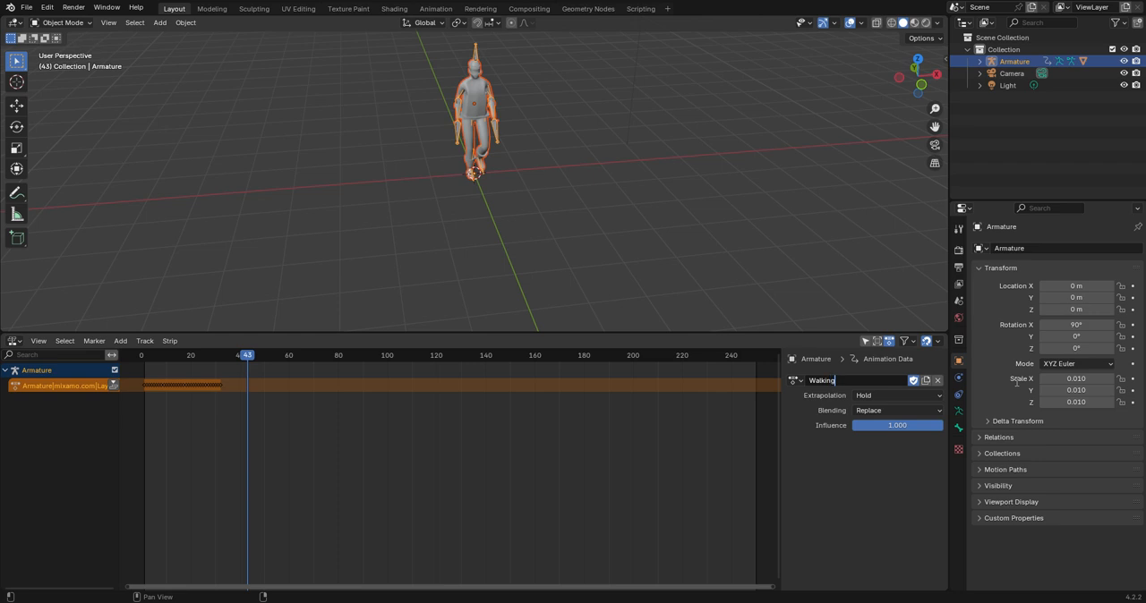
{"action": "type", "text": "g"}
{"action": "key", "text": "Return"}
Push the Walking action down into an NLA strip and add a second Walking strip at frame 32.
{"action": "left_click_drag", "start_coordinate": [187, 357], "coordinate": [152, 362]}
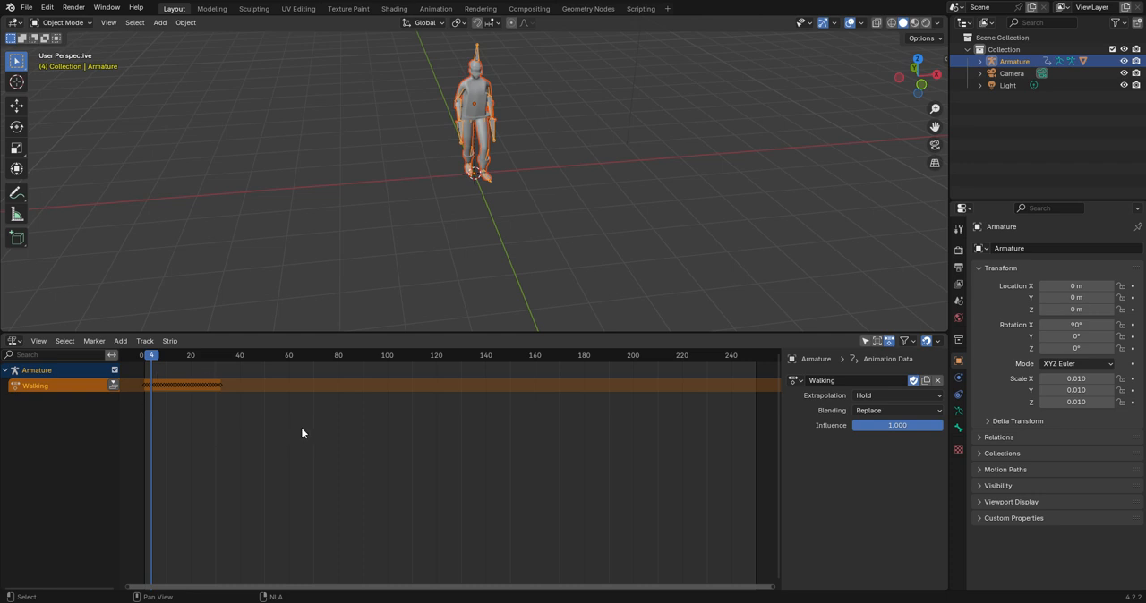
{"action": "left_click", "coordinate": [114, 385]}
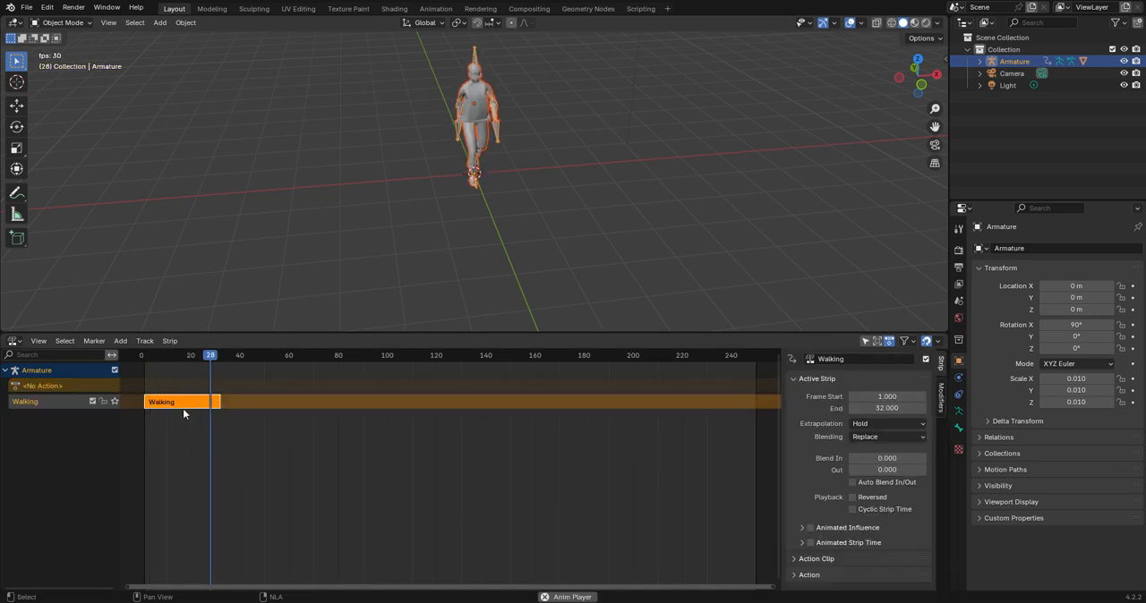
{"action": "left_click_drag", "start_coordinate": [228, 355], "coordinate": [219, 356]}
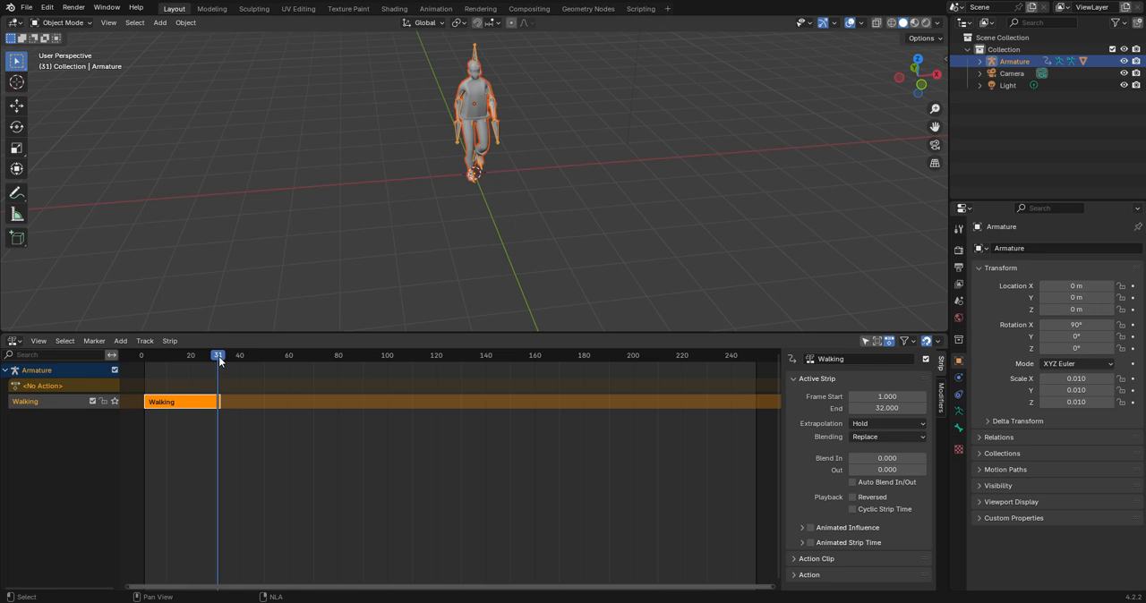
{"action": "left_click", "coordinate": [121, 341]}
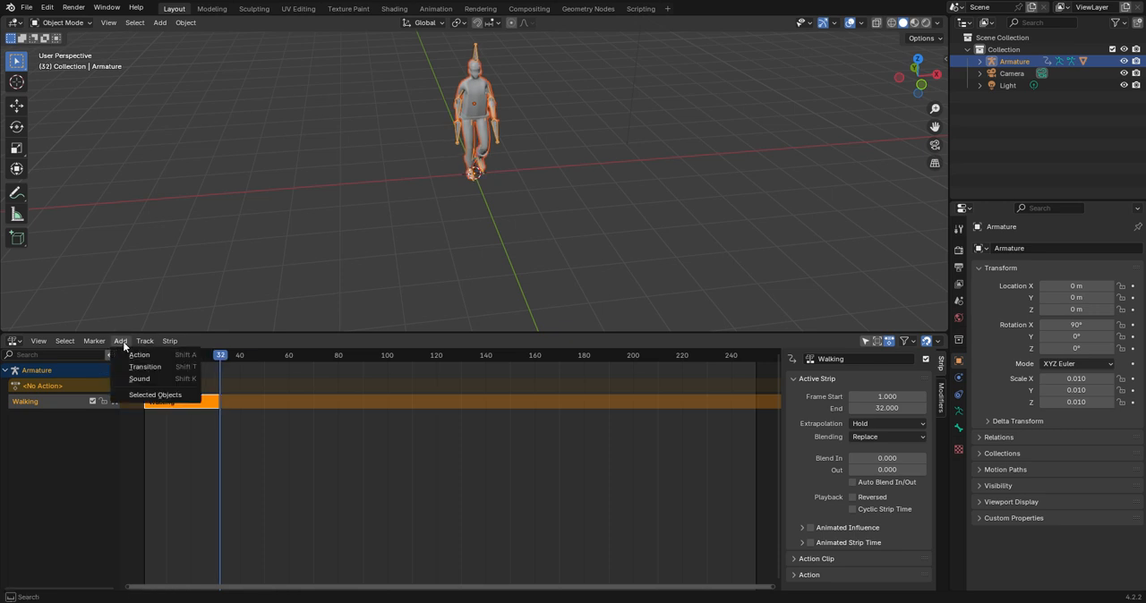
{"action": "left_click", "coordinate": [135, 354]}
{"action": "left_click", "coordinate": [169, 374]}
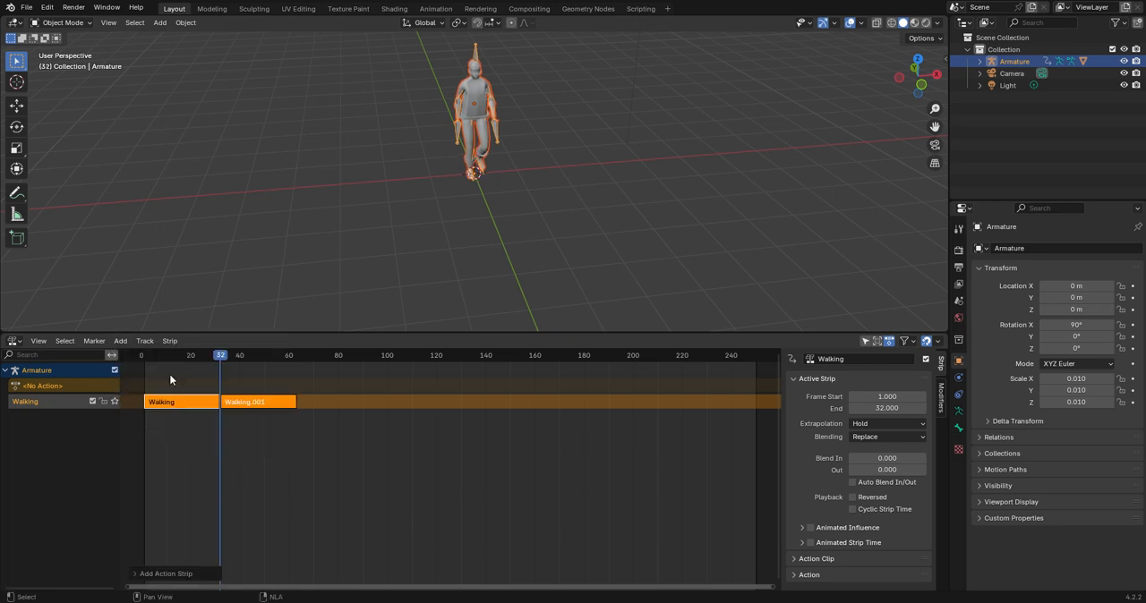
Play through both Walking strips and scrub to the end of the second one to check the repeated walk.
{"action": "key", "text": "space"}
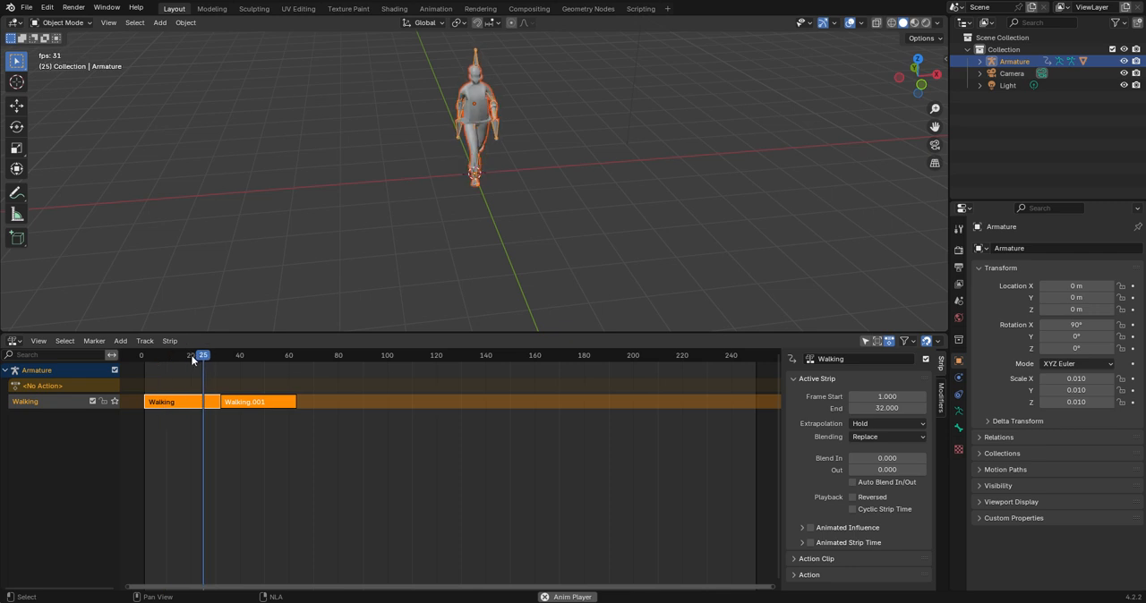
{"action": "key", "text": "space"}
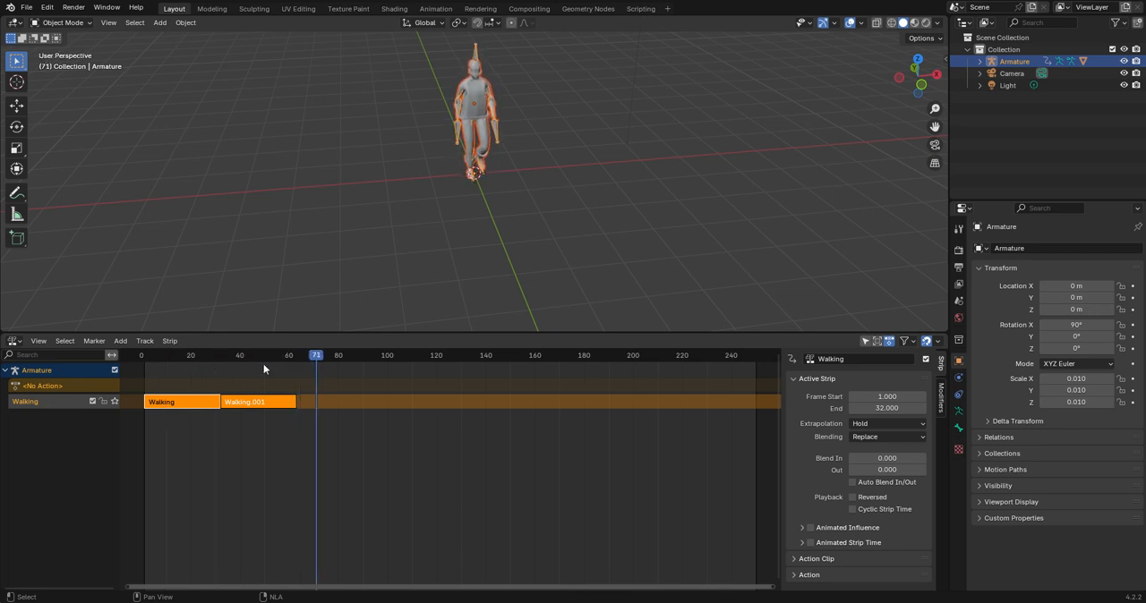
{"action": "left_click_drag", "start_coordinate": [294, 355], "coordinate": [294, 358]}
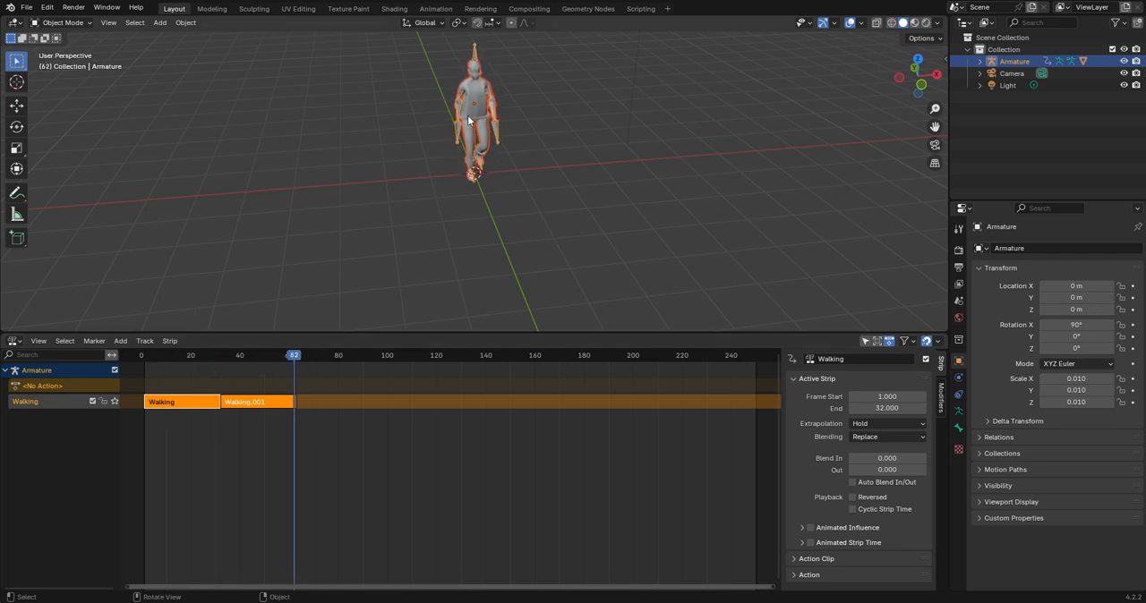
Add a cube empty at the character's feet and scale it to about 0.468.
{"action": "middle_click_drag", "start_coordinate": [467, 116], "coordinate": [456, 181]}
{"action": "key", "text": "shift+a"}
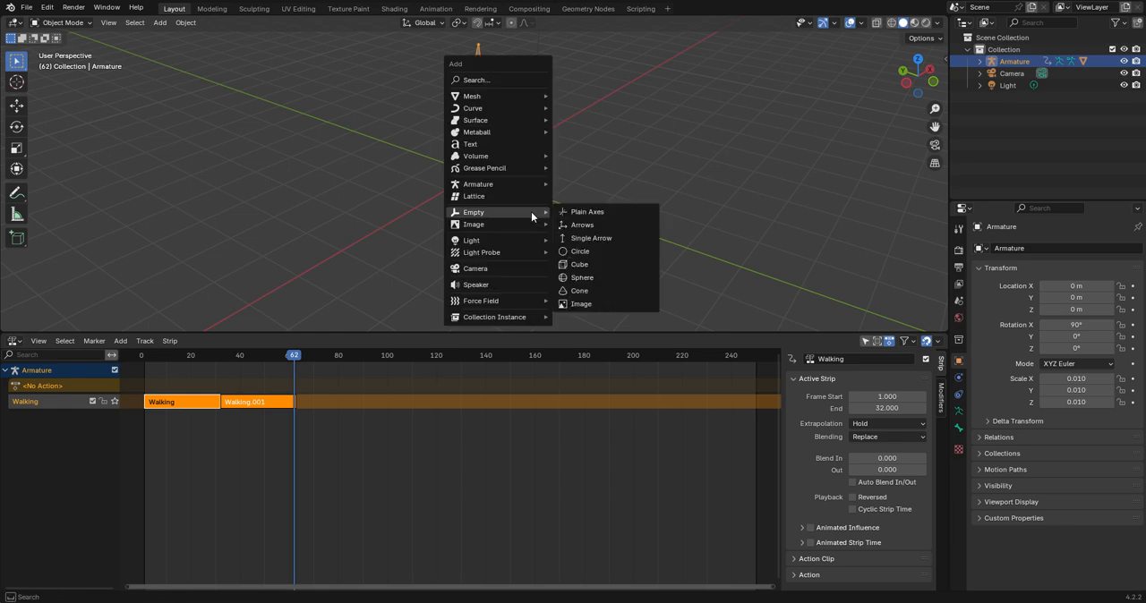
{"action": "mouse_move", "coordinate": [499, 215]}
{"action": "left_click", "coordinate": [613, 266]}
{"action": "key", "text": "s"}
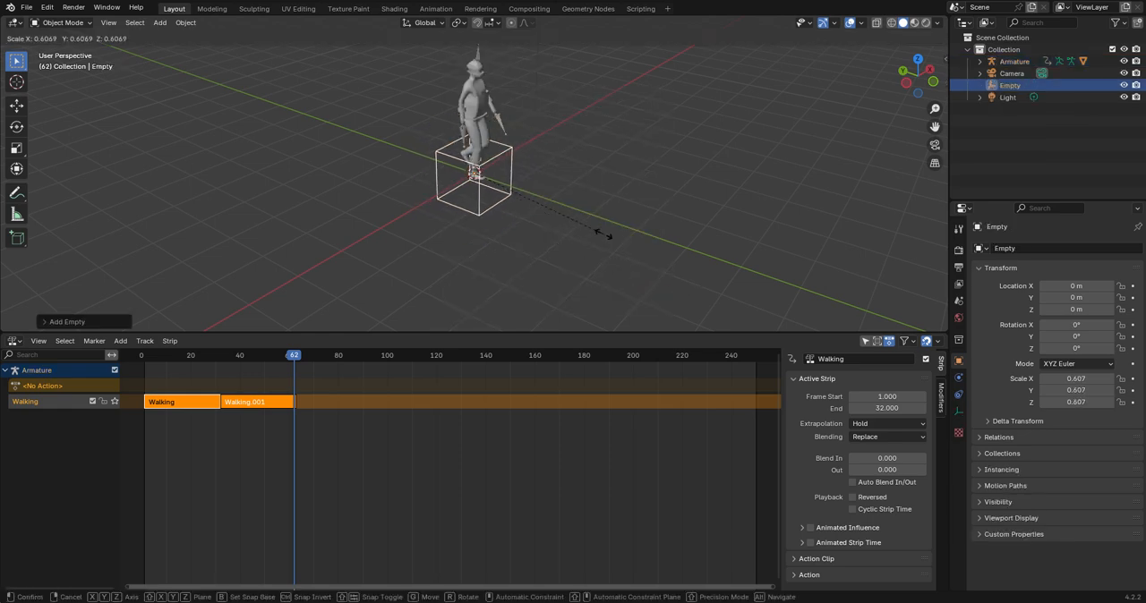
{"action": "left_click", "coordinate": [582, 207]}
In the left orthographic view, raise the cube empty about 0.476 m along Z so it rests on the ground line.
{"action": "left_click", "coordinate": [905, 85]}
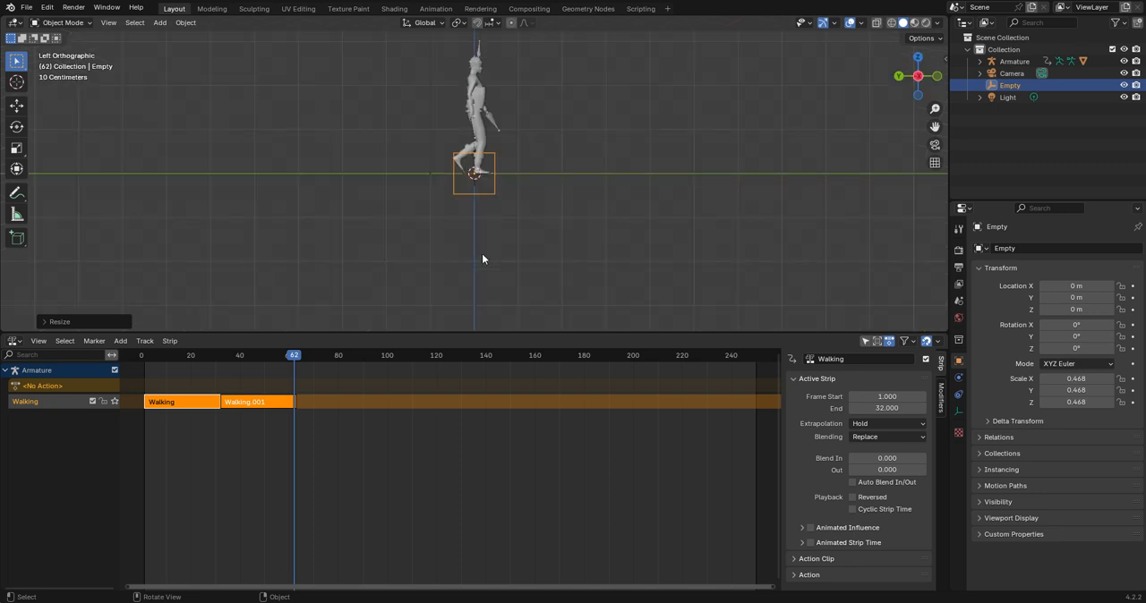
{"action": "key", "text": "g"}
{"action": "key", "text": "z"}
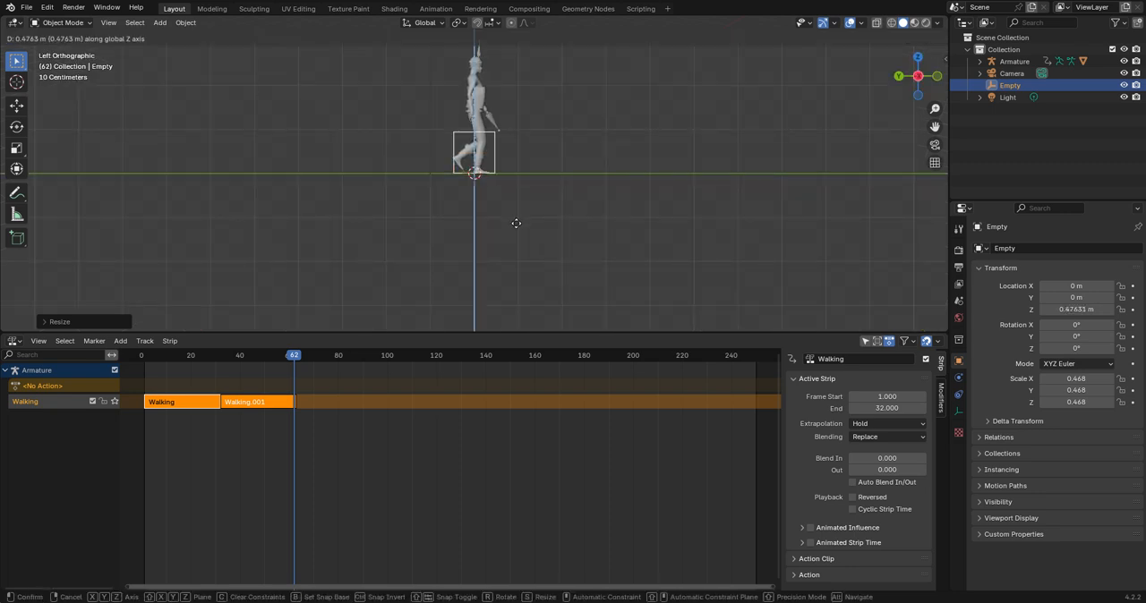
{"action": "left_click", "coordinate": [517, 220]}
Parent the Armature to the cube empty using the Object option.
{"action": "left_click", "coordinate": [1011, 61]}
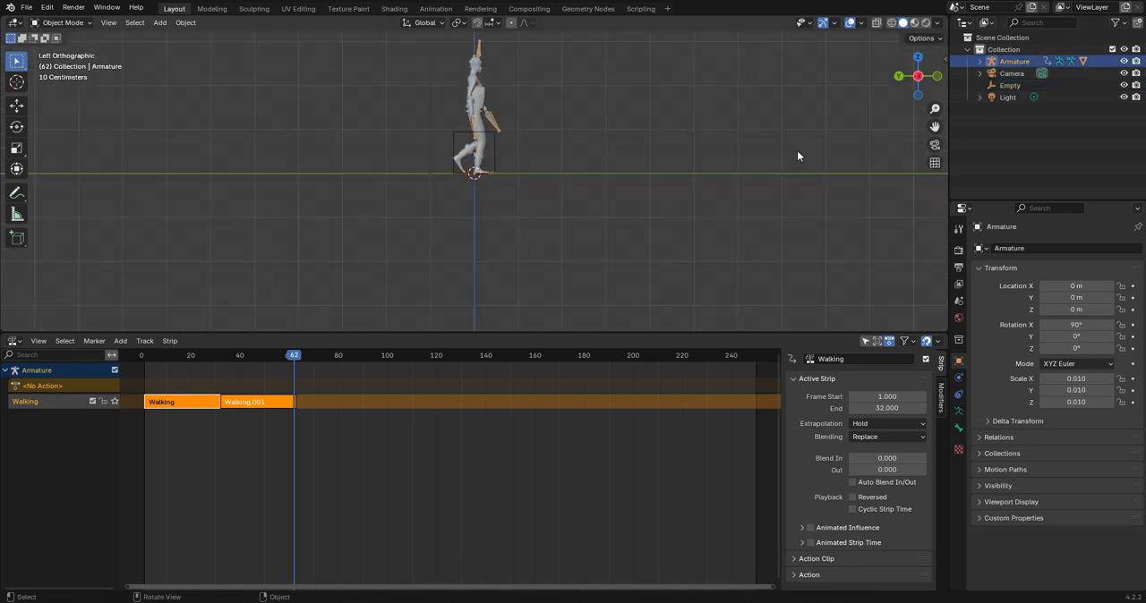
{"action": "left_click", "coordinate": [494, 152]}
{"action": "left_click", "coordinate": [492, 118]}
{"action": "left_click", "coordinate": [495, 150], "text": "shift"}
{"action": "key", "text": "ctrl+p"}
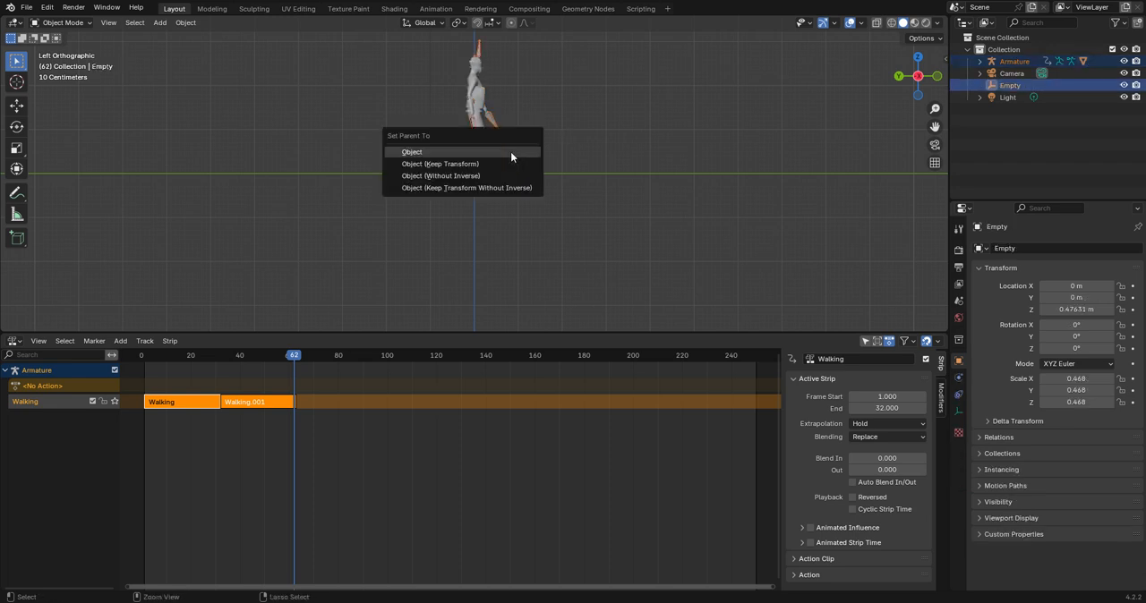
{"action": "left_click", "coordinate": [497, 151]}
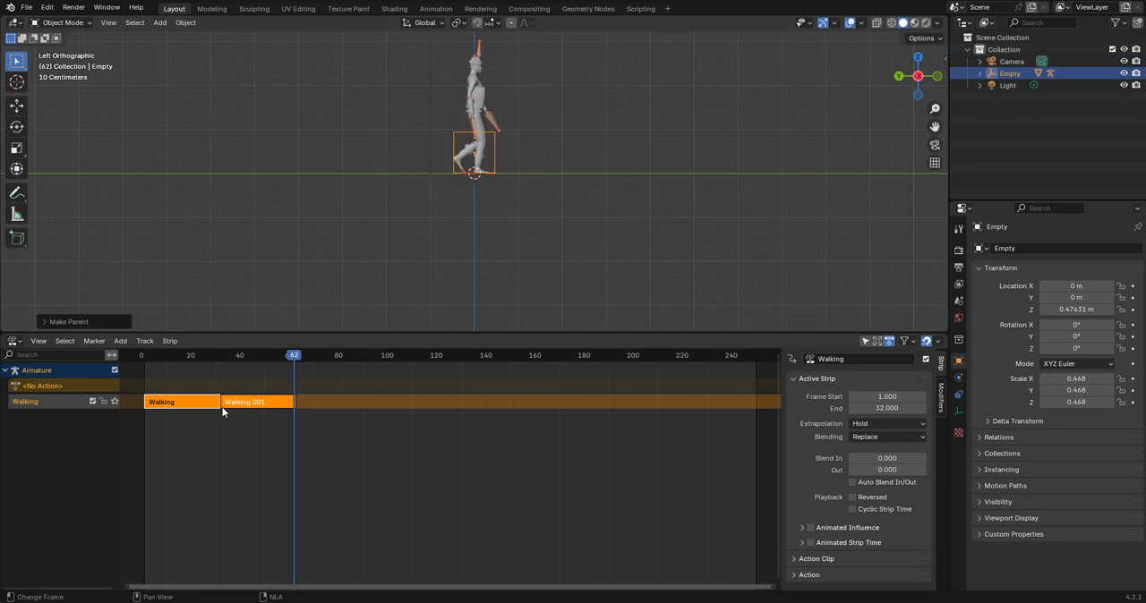
Add a third Walking action strip at frame 63, directly after the second one on the Walking track.
{"action": "left_click_drag", "start_coordinate": [249, 356], "coordinate": [146, 368]}
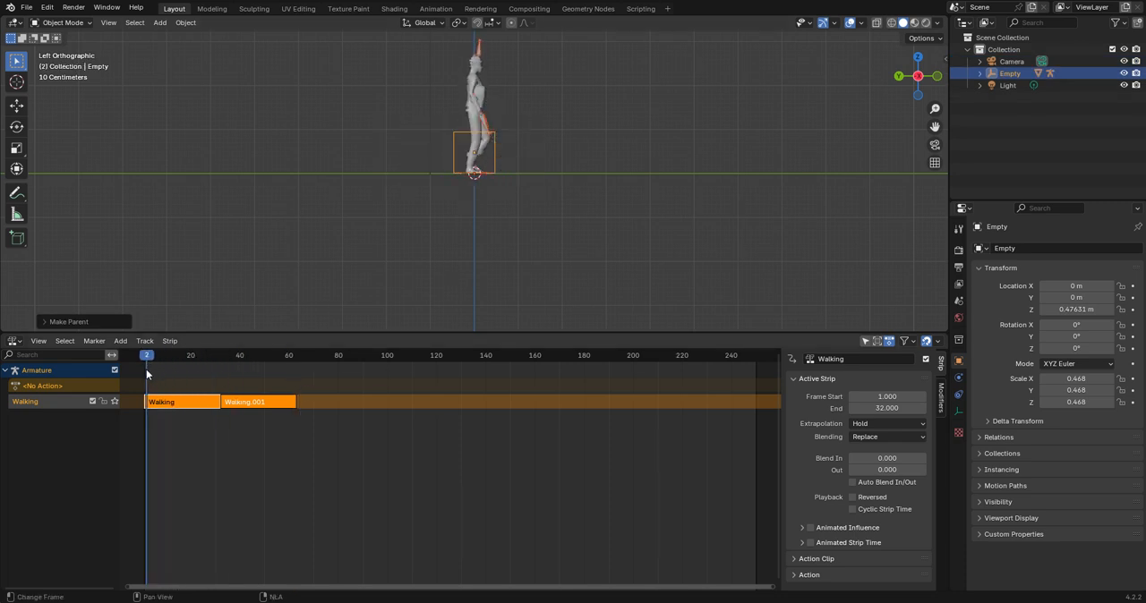
{"action": "left_click", "coordinate": [296, 402]}
{"action": "left_click_drag", "start_coordinate": [290, 357], "coordinate": [296, 358]}
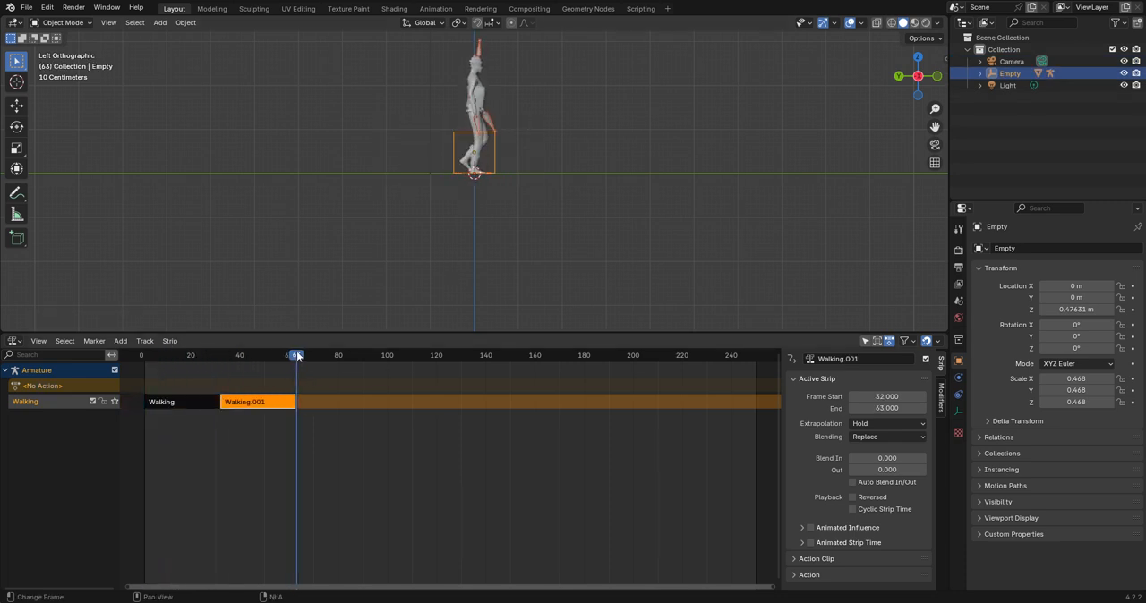
{"action": "left_click", "coordinate": [120, 340]}
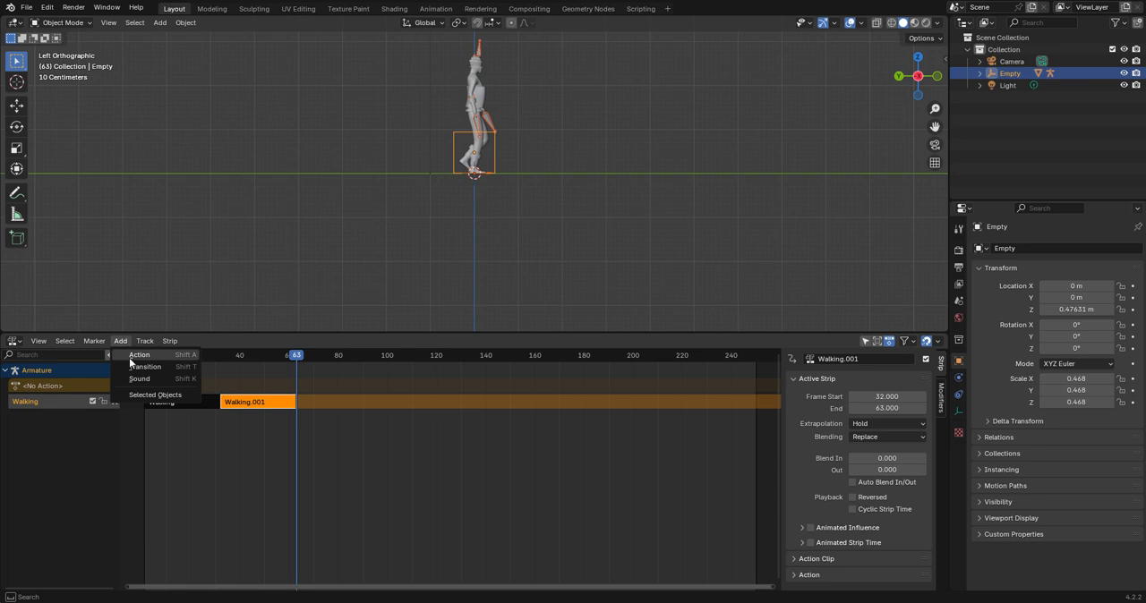
{"action": "left_click", "coordinate": [129, 356]}
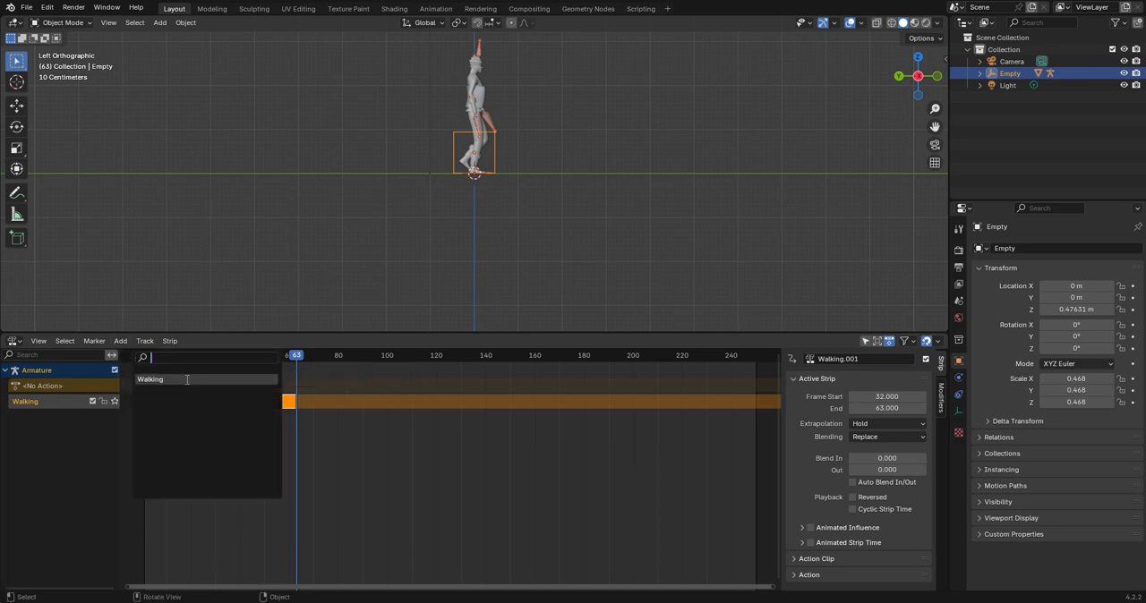
{"action": "key", "text": "Return"}
Play through the three Walking strips and scrub to frame 102 to check the continuous walk.
{"action": "key", "text": "space"}
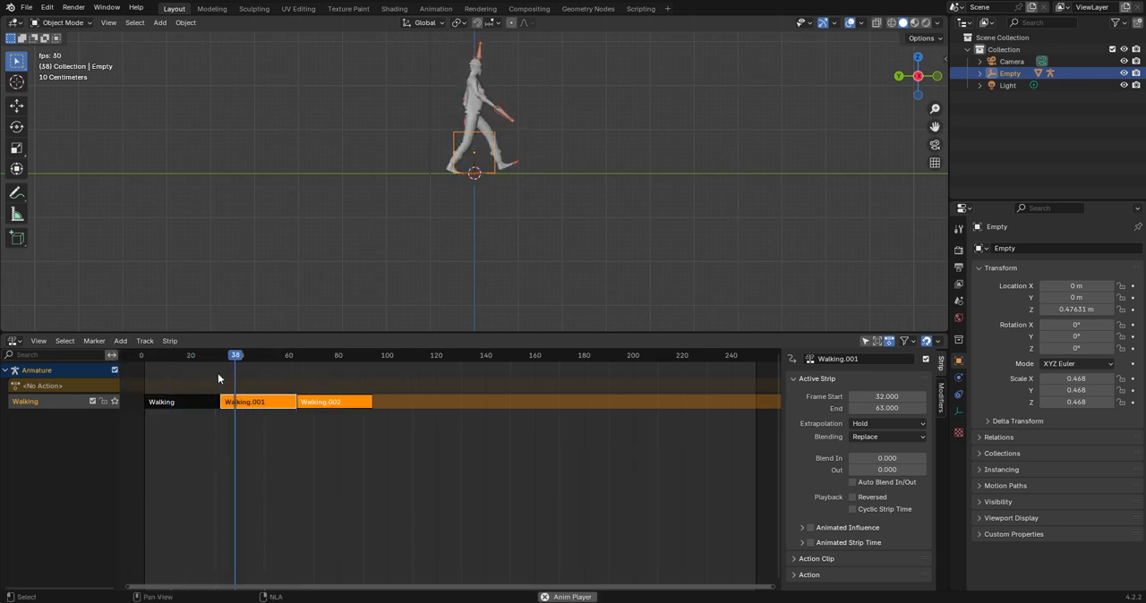
{"action": "key", "text": "space"}
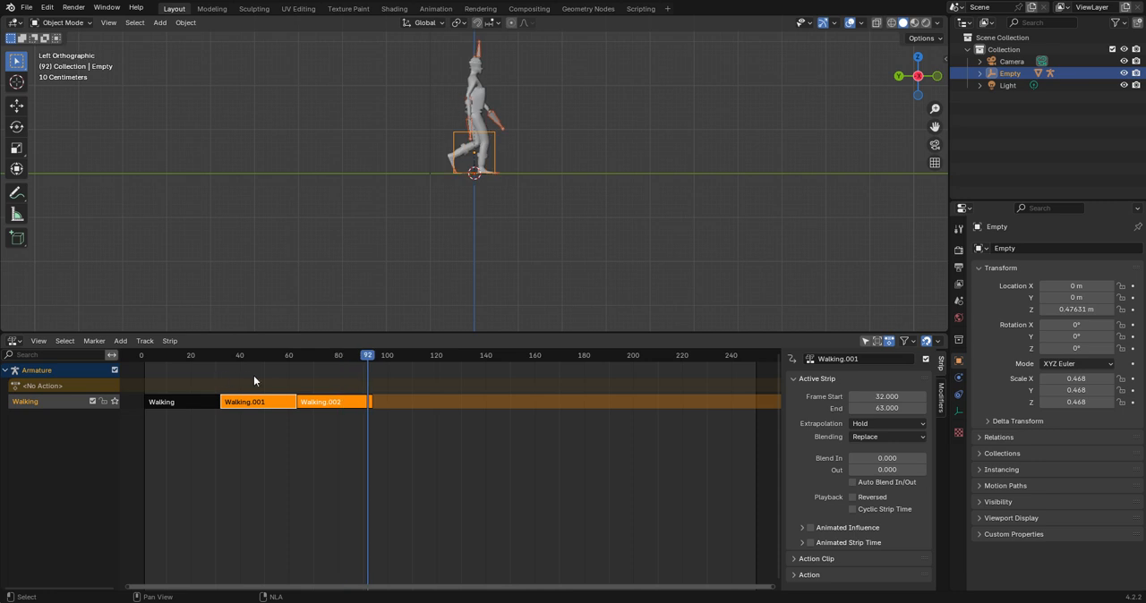
{"action": "left_click_drag", "start_coordinate": [396, 355], "coordinate": [391, 355]}
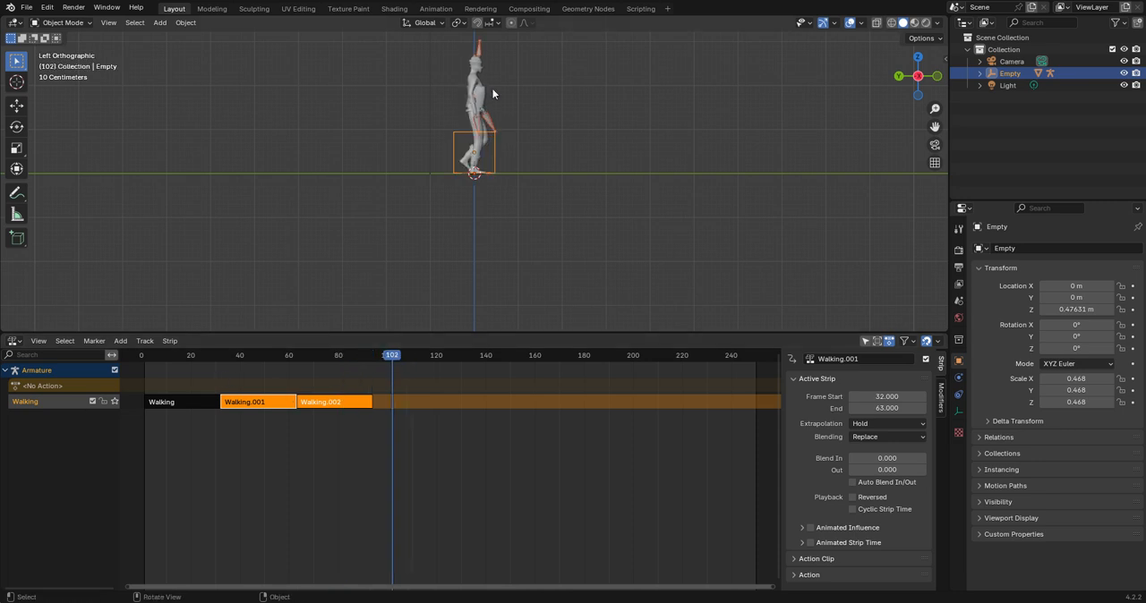
Import Chicken Dance (1).fbx from the Downloads folder with the default FBX import settings.
{"action": "middle_click_drag", "start_coordinate": [493, 88], "coordinate": [465, 193]}
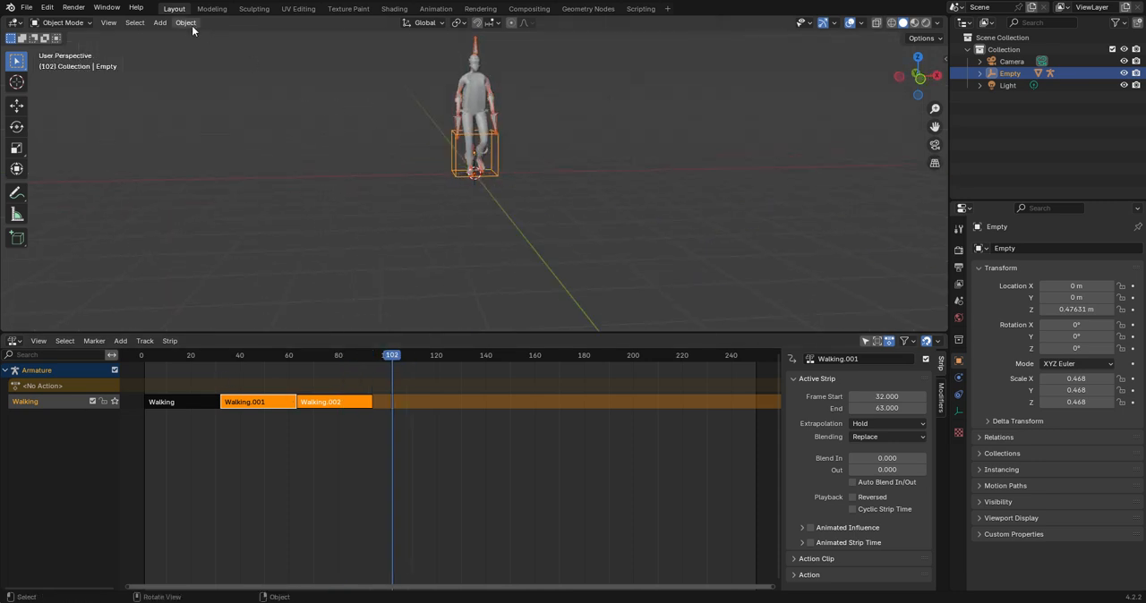
{"action": "left_click", "coordinate": [26, 8]}
{"action": "mouse_move", "coordinate": [80, 176]}
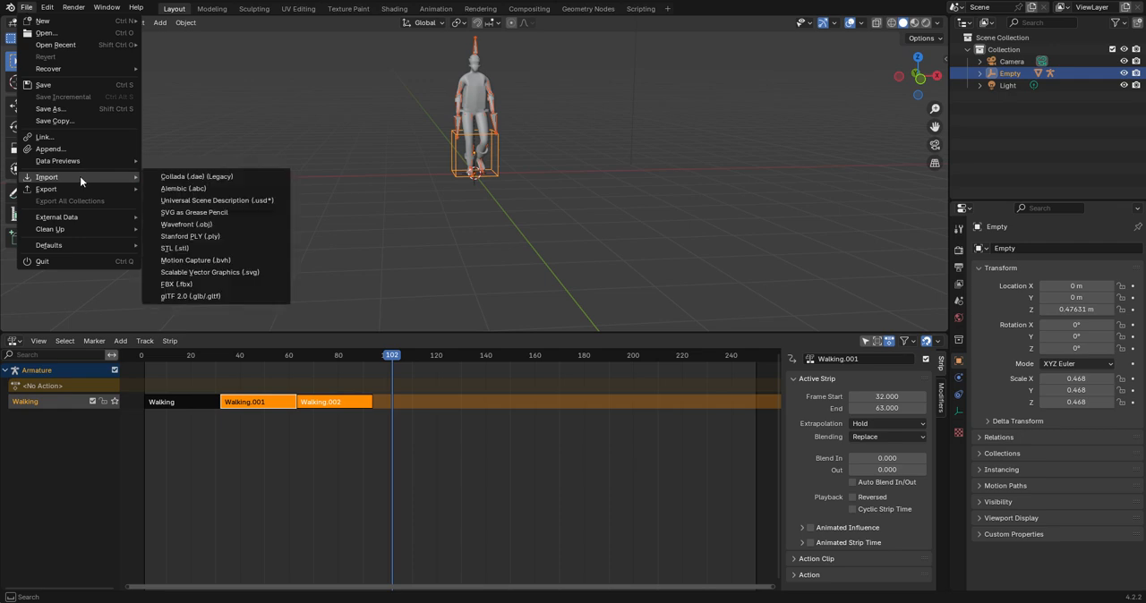
{"action": "left_click", "coordinate": [210, 284]}
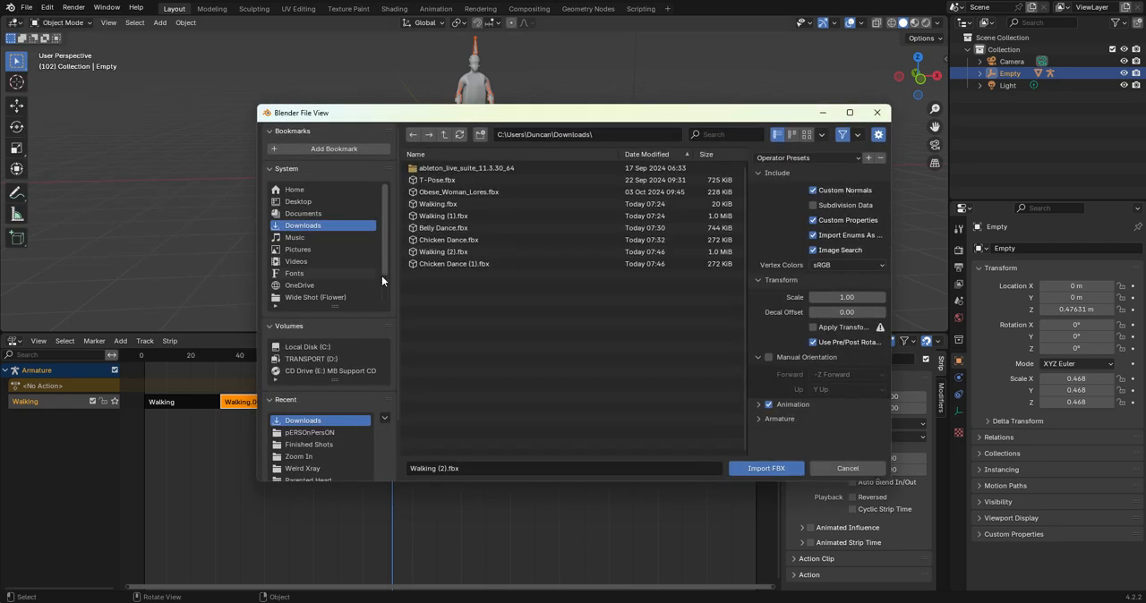
{"action": "left_click", "coordinate": [469, 265]}
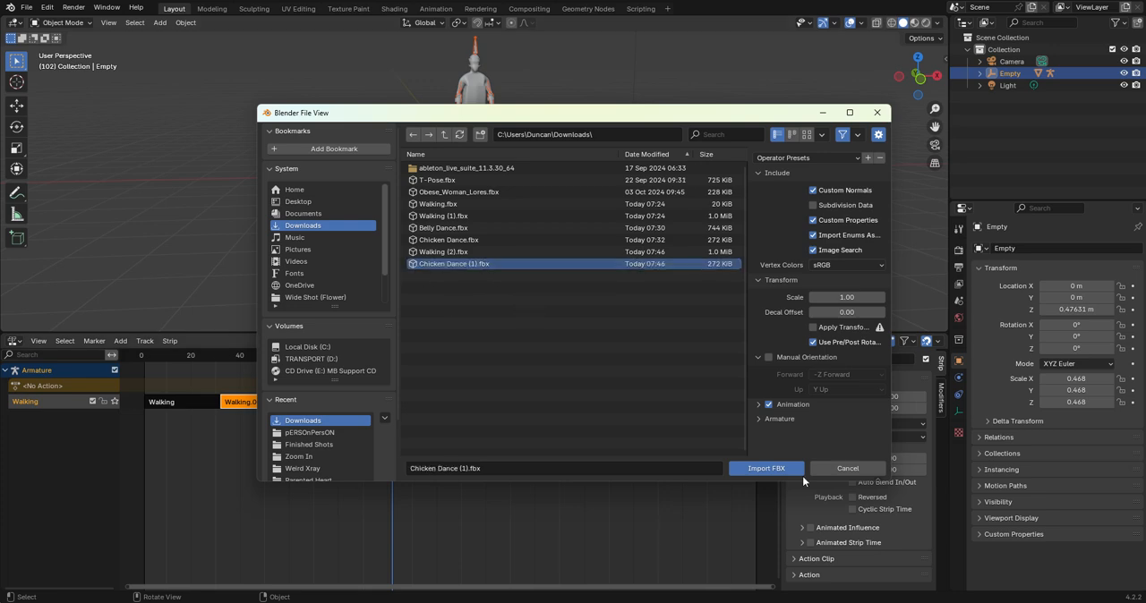
{"action": "left_click", "coordinate": [767, 469]}
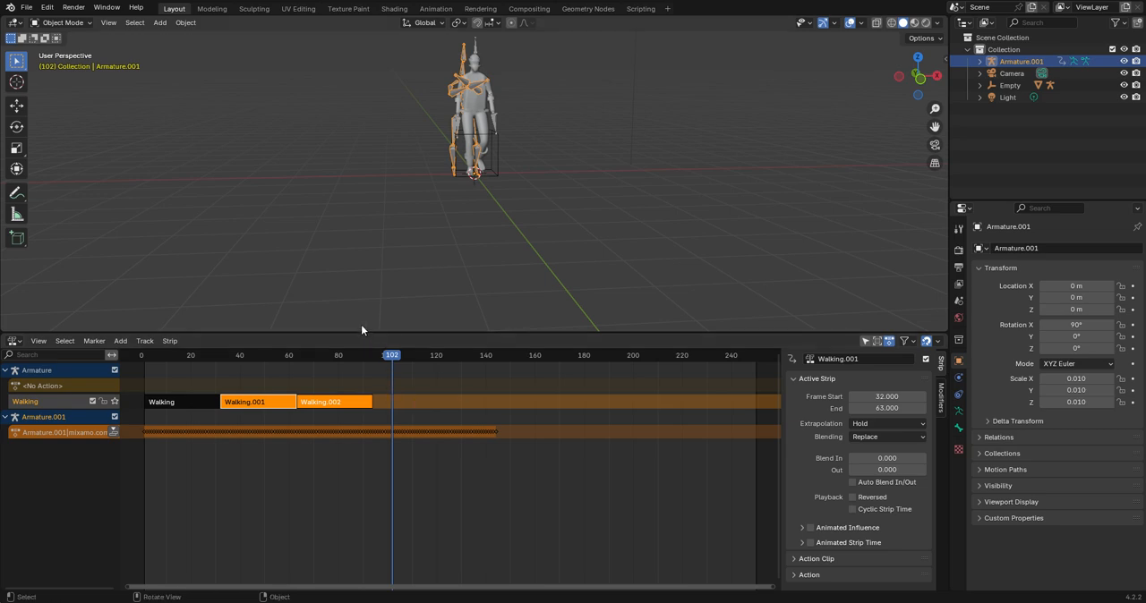
Examine the imported dance armature beside the character and scrub to frame 94, the end of the third Walking strip.
{"action": "scroll", "coordinate": [461, 186], "scroll_direction": "up", "scroll_amount": 5}
{"action": "scroll", "coordinate": [461, 181], "scroll_direction": "up", "scroll_amount": 1}
{"action": "middle_click_drag", "start_coordinate": [461, 181], "coordinate": [488, 131], "text": "shift"}
{"action": "middle_click_drag", "start_coordinate": [482, 184], "coordinate": [510, 190]}
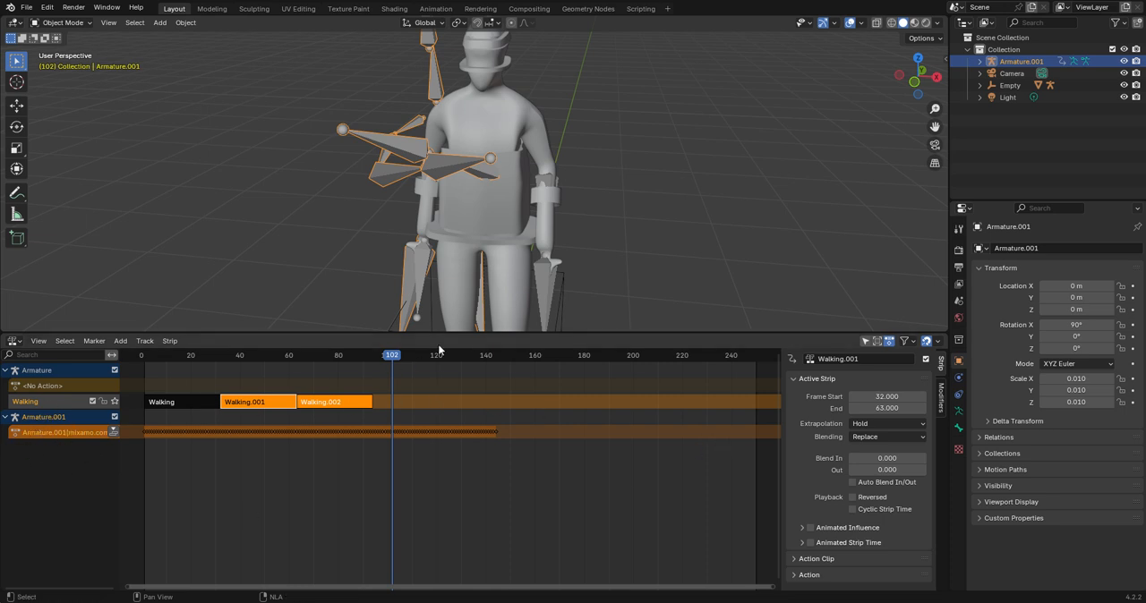
{"action": "left_click_drag", "start_coordinate": [387, 367], "coordinate": [375, 358]}
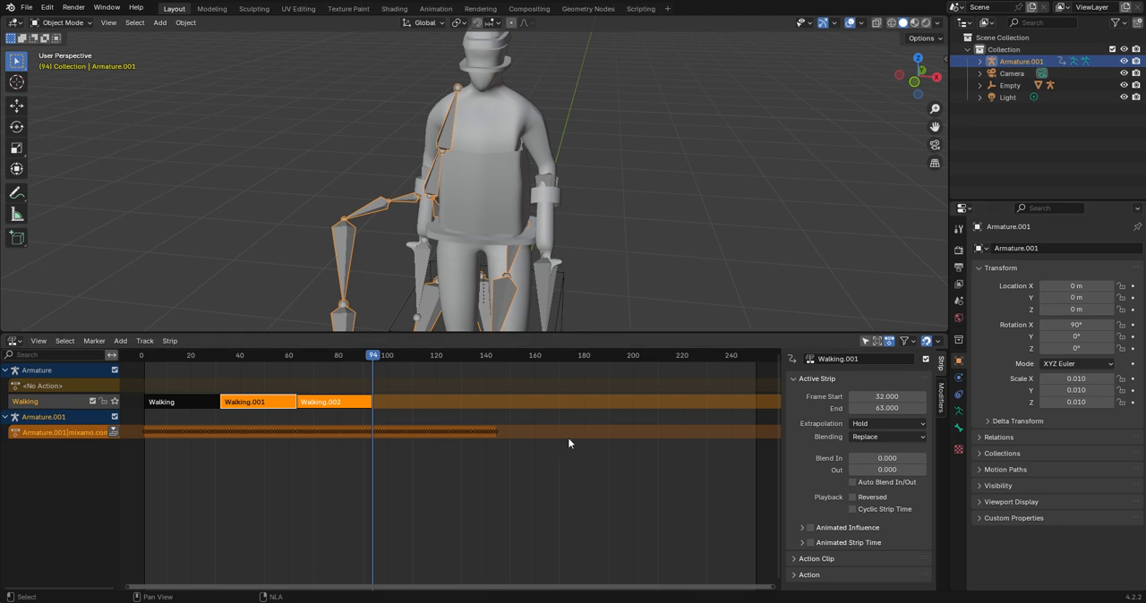
Rename the imported armature's action as Dance.
{"action": "left_click", "coordinate": [32, 447]}
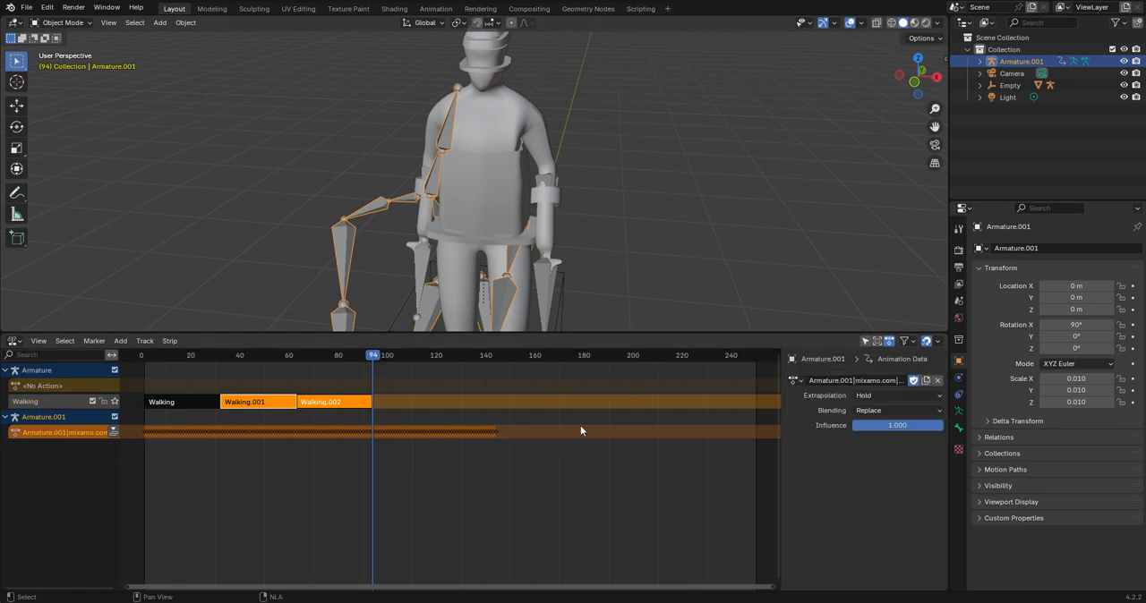
{"action": "double_click", "coordinate": [873, 386]}
{"action": "left_click", "coordinate": [873, 385]}
{"action": "left_click", "coordinate": [887, 392]}
{"action": "double_click", "coordinate": [901, 383]}
{"action": "left_click", "coordinate": [904, 382]}
{"action": "key", "text": "BackSpace"}
{"action": "key", "text": "ctrl+a"}
{"action": "key", "text": "BackSpace"}
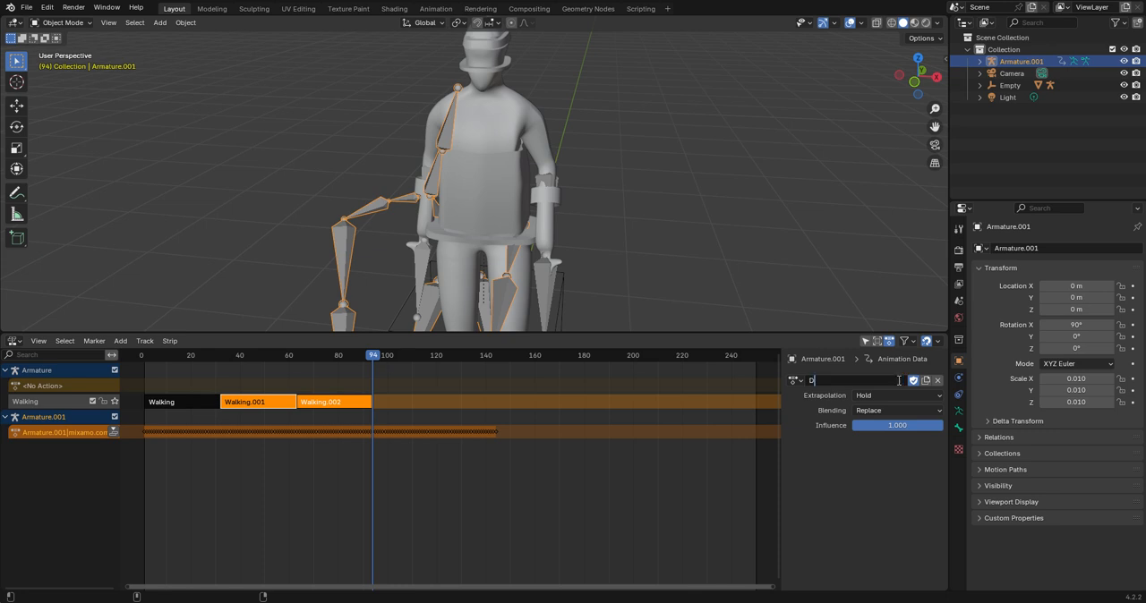
{"action": "type", "text": "Dance"}
{"action": "key", "text": "Return"}
Push the Dance action down into an NLA strip and delete the imported Armature.001 object.
{"action": "left_click", "coordinate": [114, 433]}
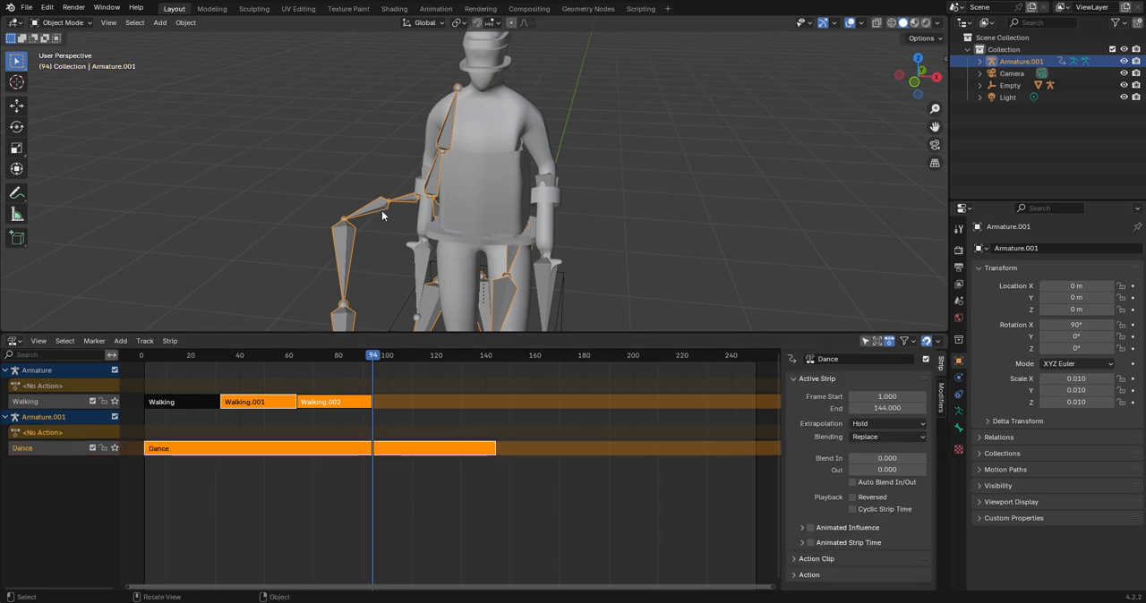
{"action": "key", "text": "x"}
{"action": "left_click", "coordinate": [437, 223]}
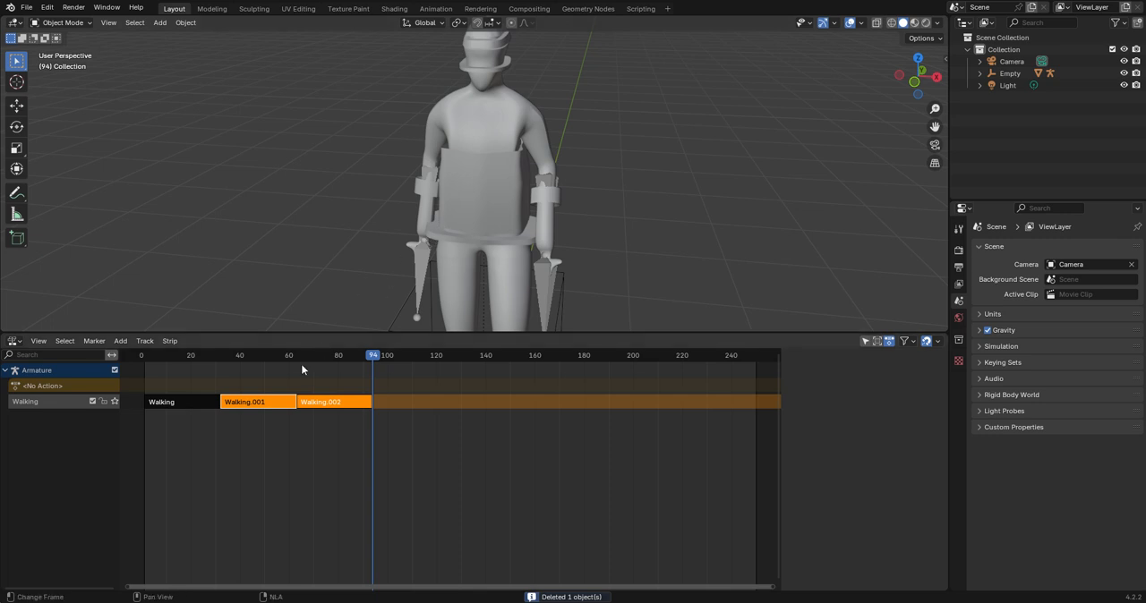
Add the Dance action as a strip at frame 110 on the character's Walking track.
{"action": "left_click", "coordinate": [120, 341]}
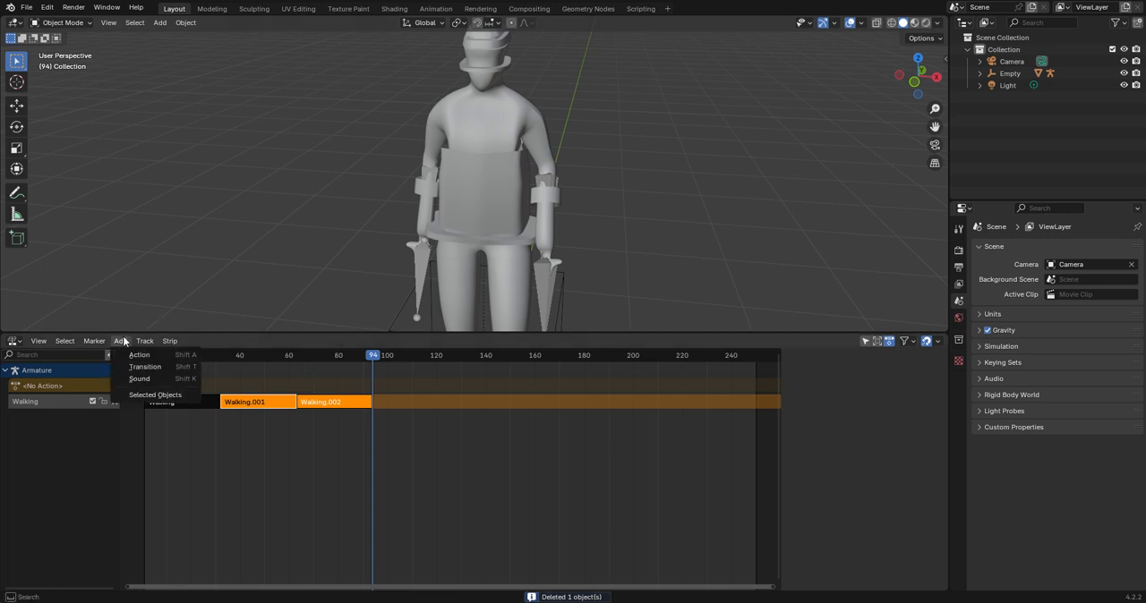
{"action": "left_click_drag", "start_coordinate": [387, 356], "coordinate": [412, 361]}
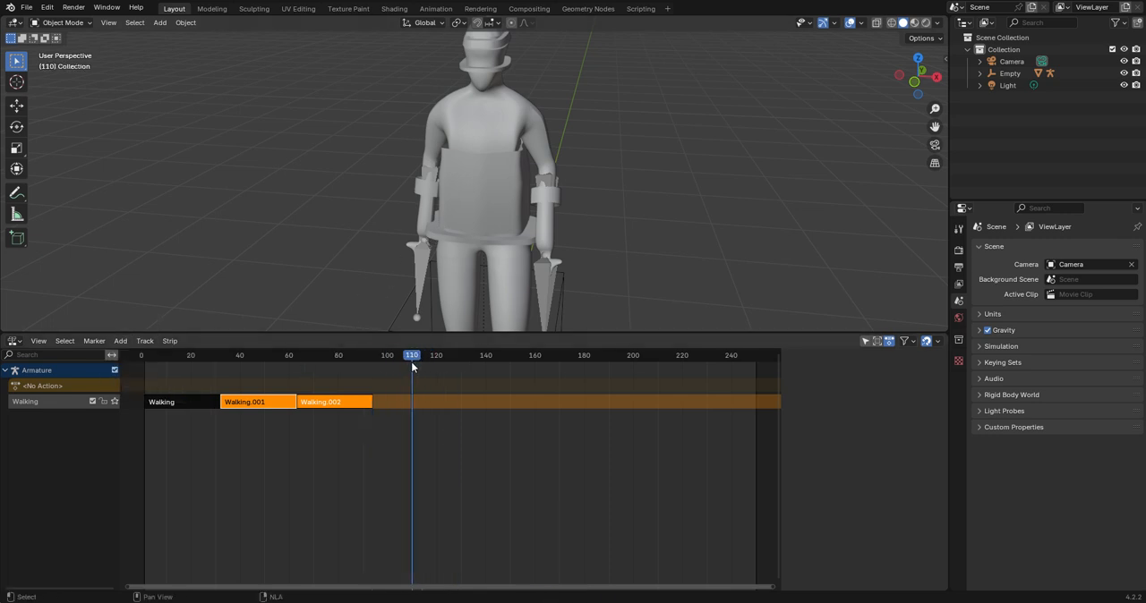
{"action": "left_click", "coordinate": [122, 343]}
{"action": "left_click", "coordinate": [132, 358]}
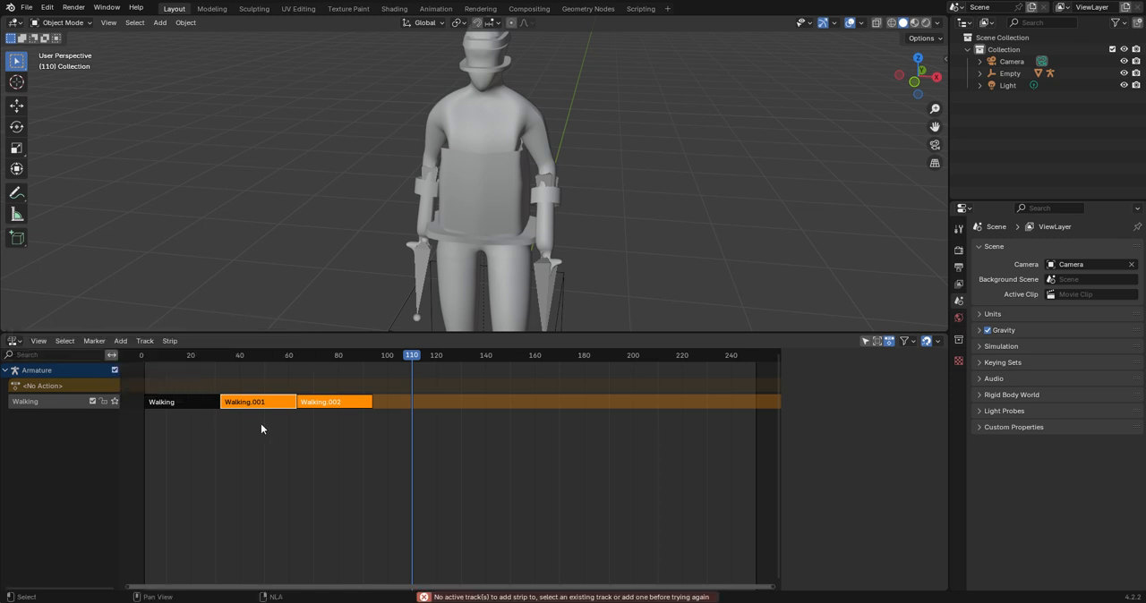
{"action": "left_click", "coordinate": [261, 424]}
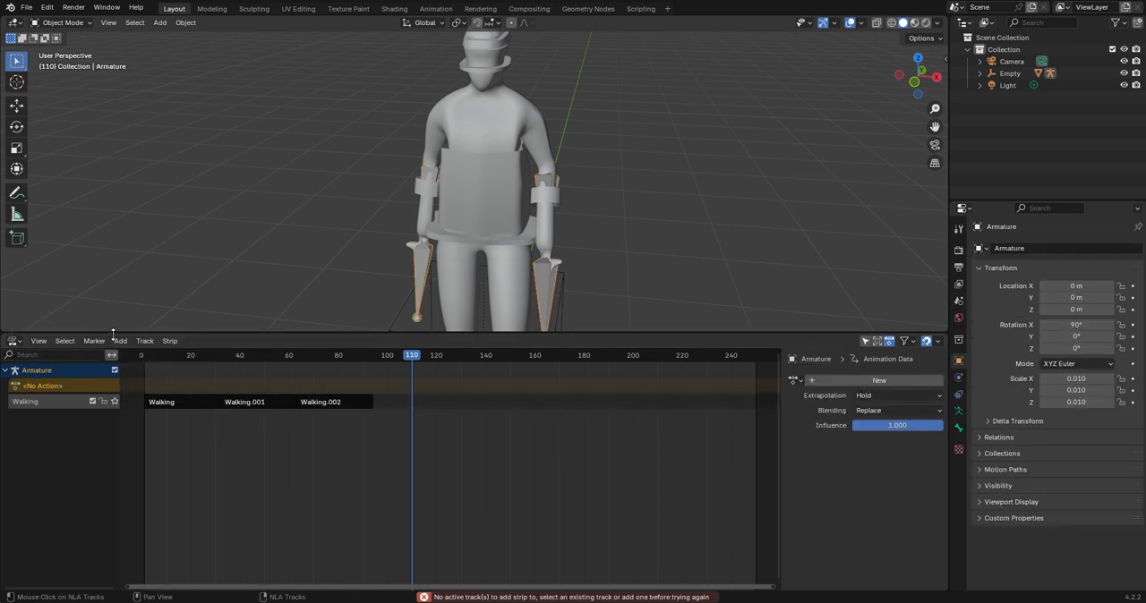
{"action": "left_click", "coordinate": [120, 341]}
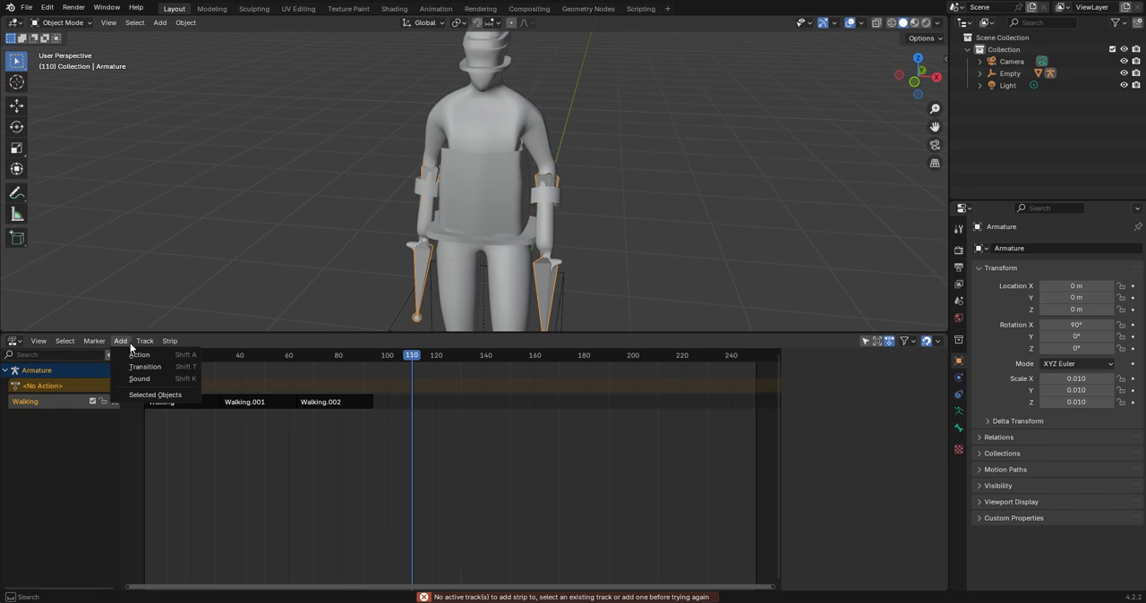
{"action": "left_click", "coordinate": [137, 356]}
{"action": "left_click", "coordinate": [159, 390]}
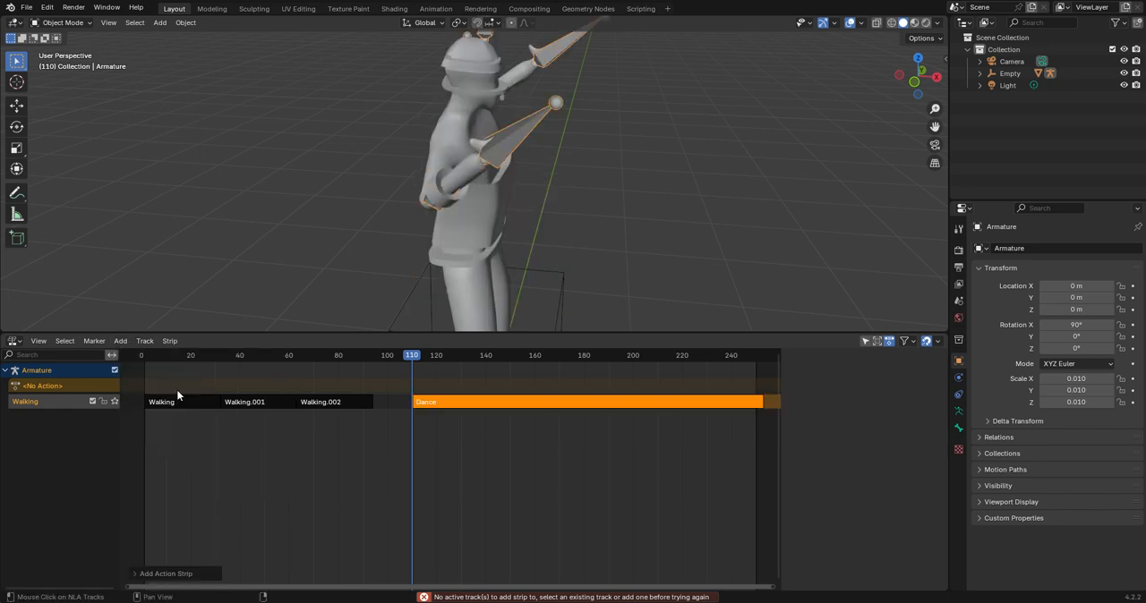
Play the walk and dance sequence from several angles, examine the gap between the strips, and stop at frame 102.
{"action": "scroll", "coordinate": [447, 370], "scroll_direction": "up", "scroll_amount": 3}
{"action": "scroll", "coordinate": [545, 238], "scroll_direction": "up", "scroll_amount": 5}
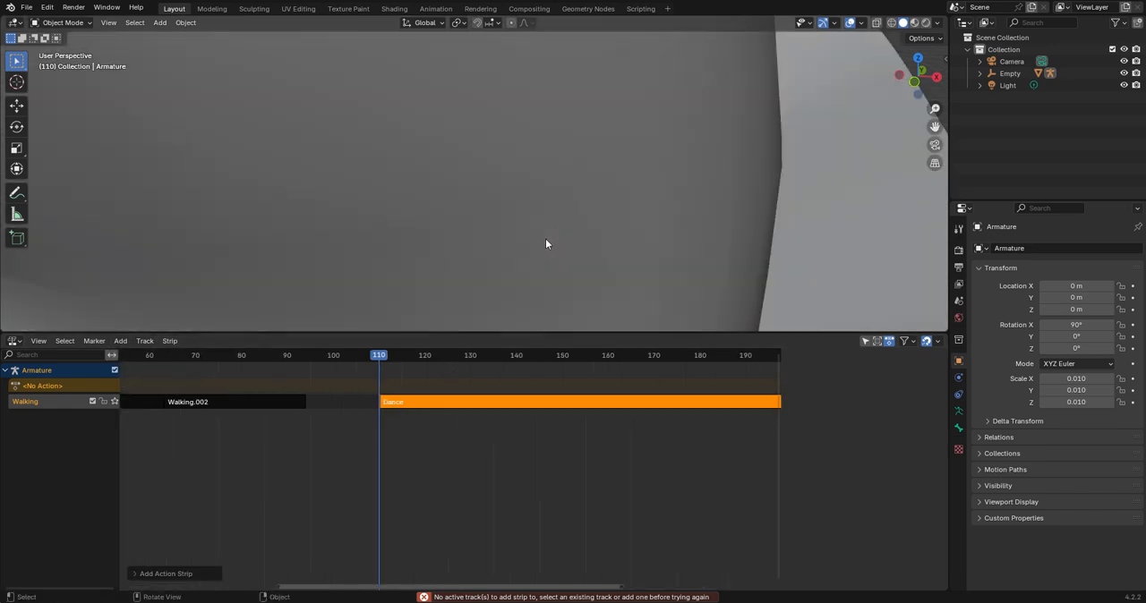
{"action": "scroll", "coordinate": [546, 242], "scroll_direction": "down", "scroll_amount": 10}
{"action": "key", "text": "space"}
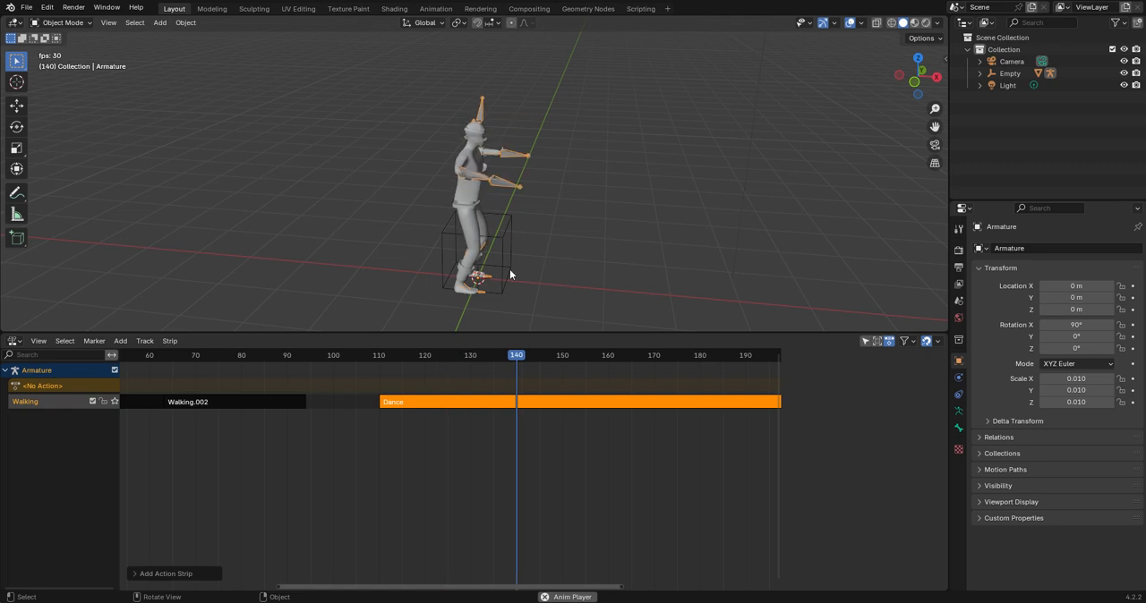
{"action": "middle_click_drag", "start_coordinate": [510, 269], "coordinate": [454, 226]}
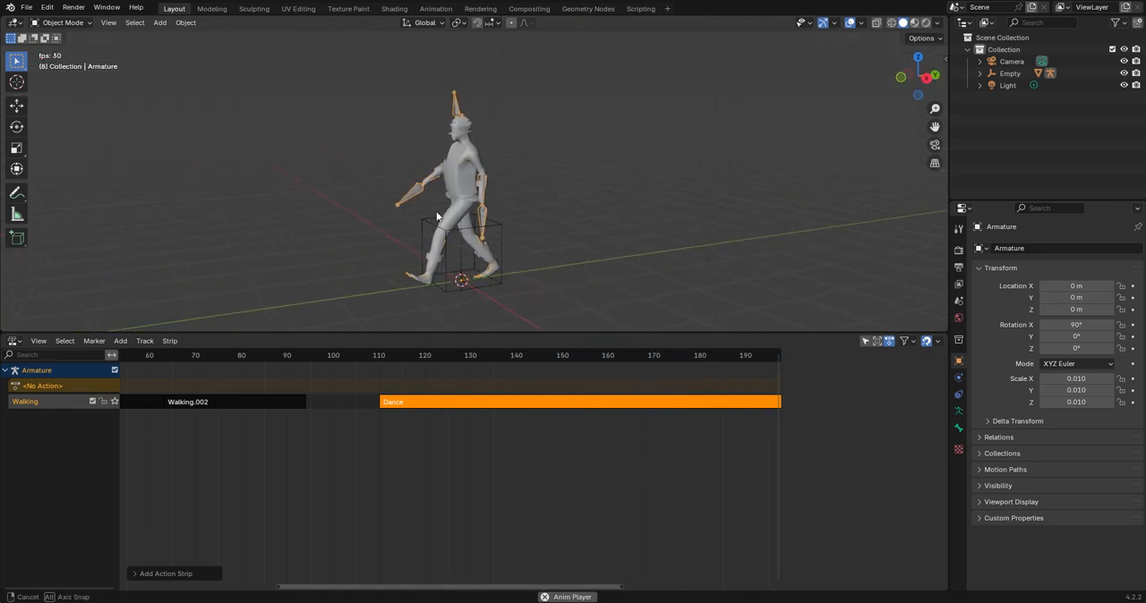
{"action": "scroll", "coordinate": [349, 401], "scroll_direction": "down", "scroll_amount": 5}
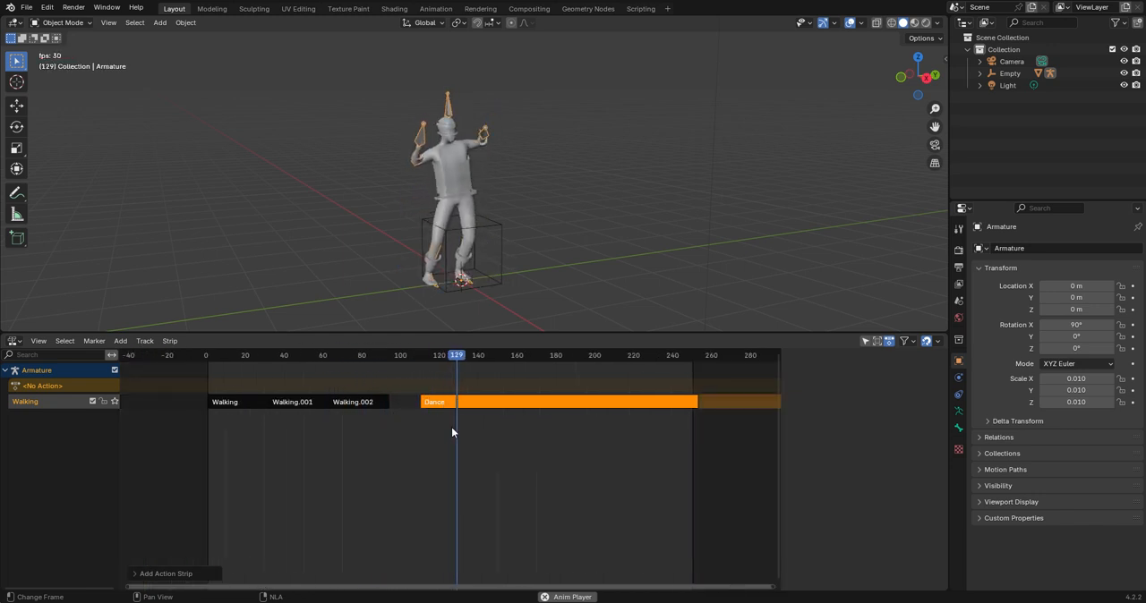
{"action": "middle_click_drag", "start_coordinate": [522, 232], "coordinate": [430, 258]}
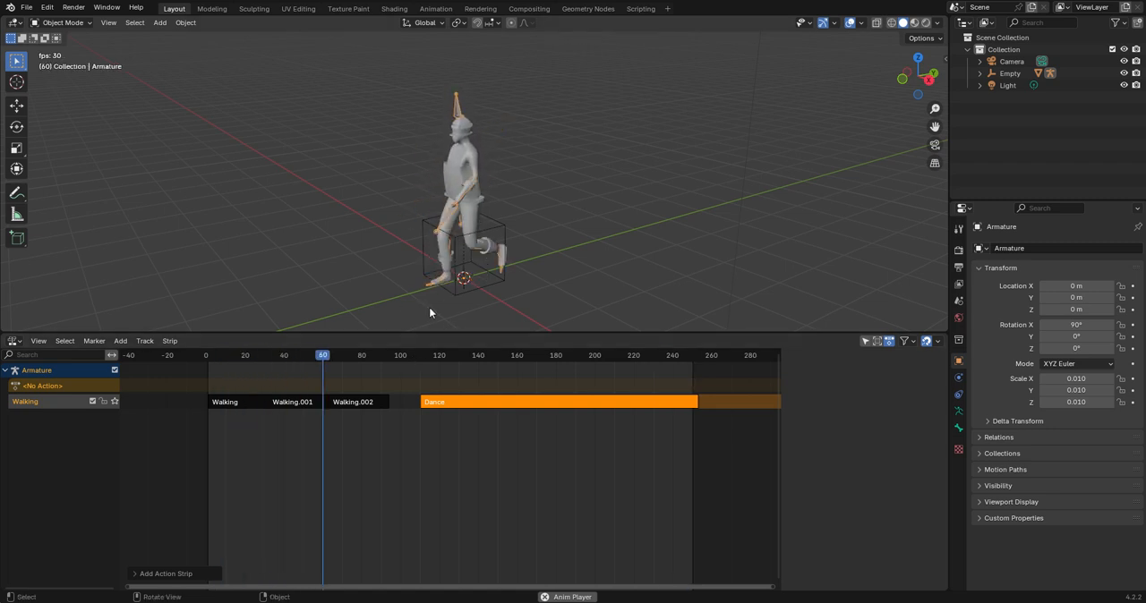
{"action": "key", "text": "space"}
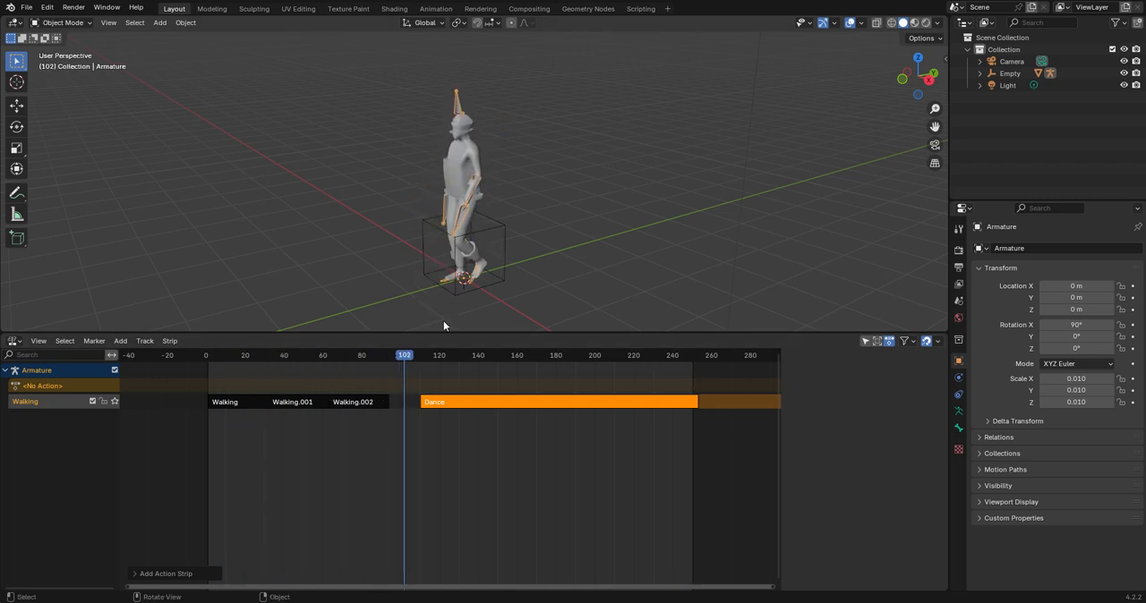
Add a transition strip between the Walking.002 and Dance strips.
{"action": "left_click", "coordinate": [367, 402]}
{"action": "key", "text": "n"}
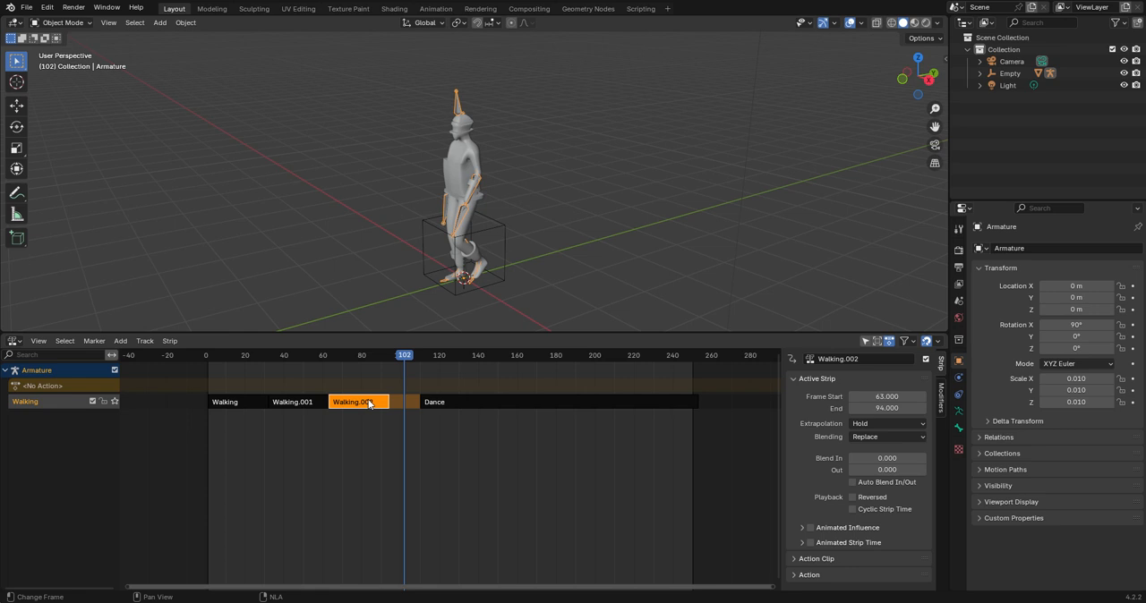
{"action": "left_click", "coordinate": [476, 400], "text": "shift"}
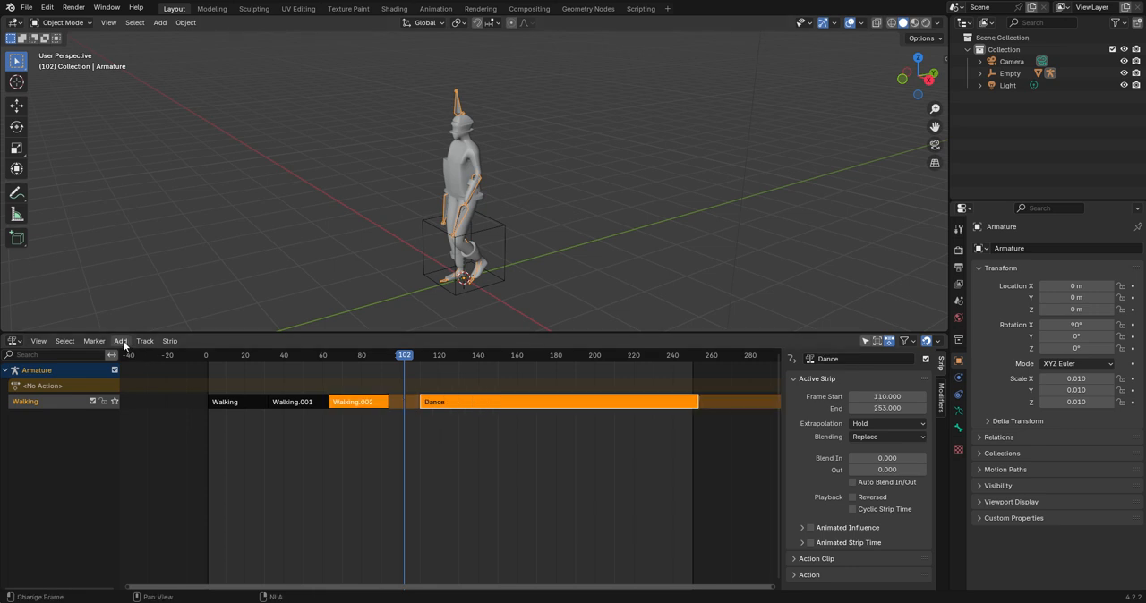
{"action": "left_click", "coordinate": [122, 342]}
{"action": "left_click", "coordinate": [143, 367]}
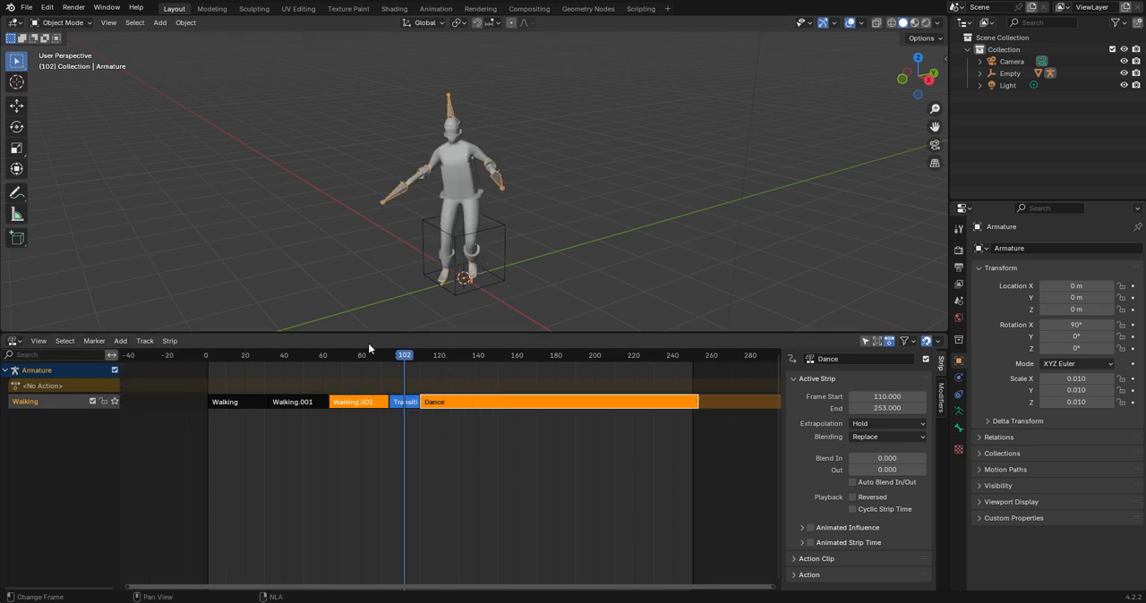
Play from about frame 80 through the transition to check the blend from walking into dancing.
{"action": "left_click", "coordinate": [359, 357]}
{"action": "key", "text": "space"}
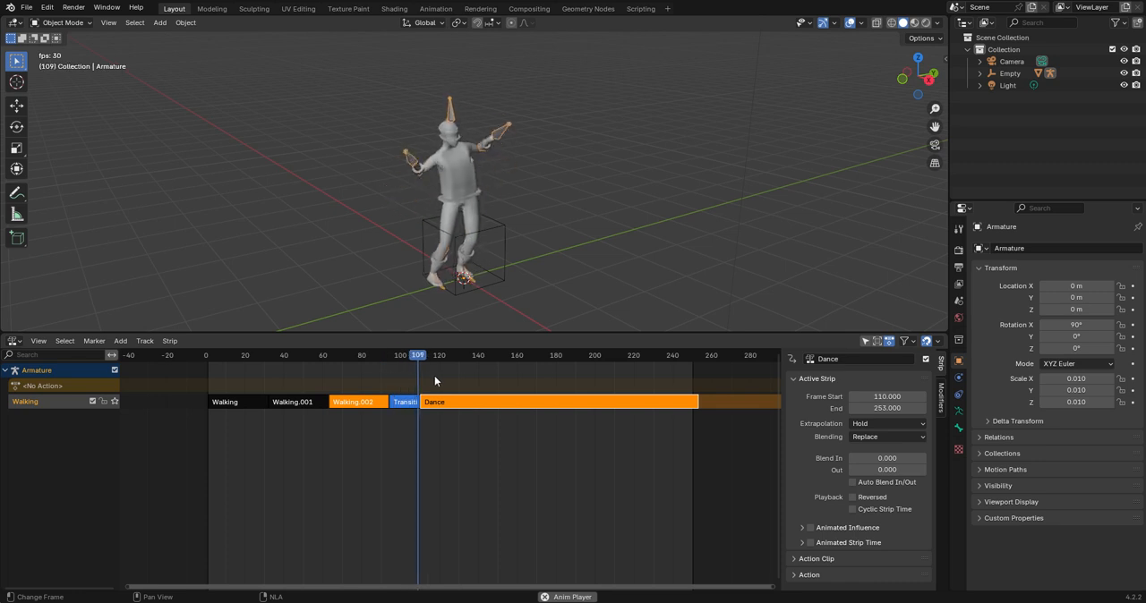
{"action": "key", "text": "space"}
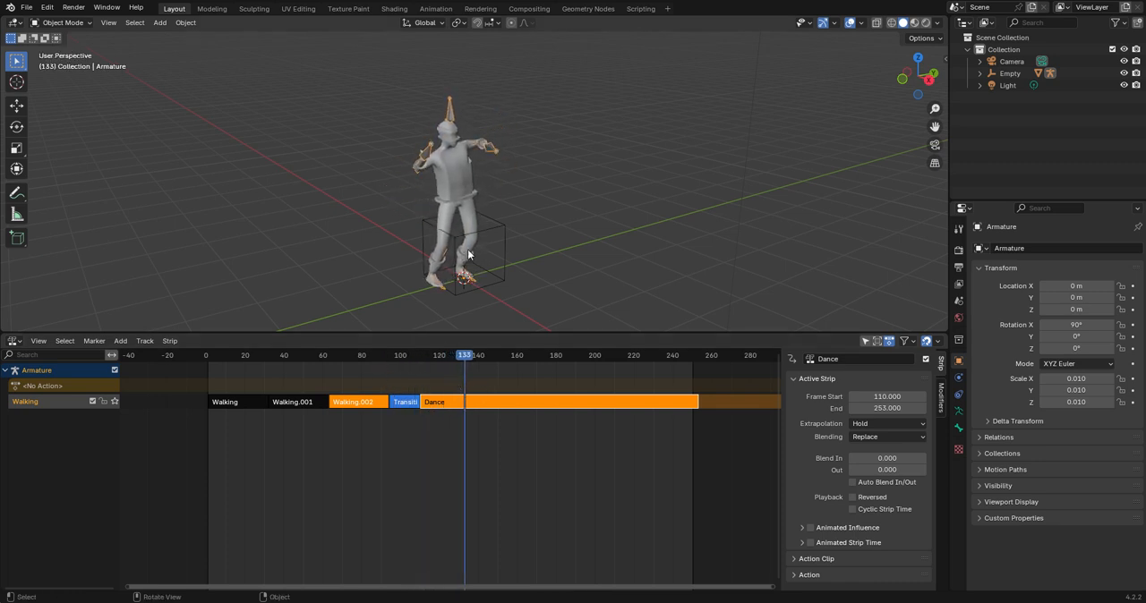
Play the walk-to-dance transition from a side view starting near frame 80, and return to frame 1.
{"action": "middle_click_drag", "start_coordinate": [492, 215], "coordinate": [422, 439]}
{"action": "key", "text": "space"}
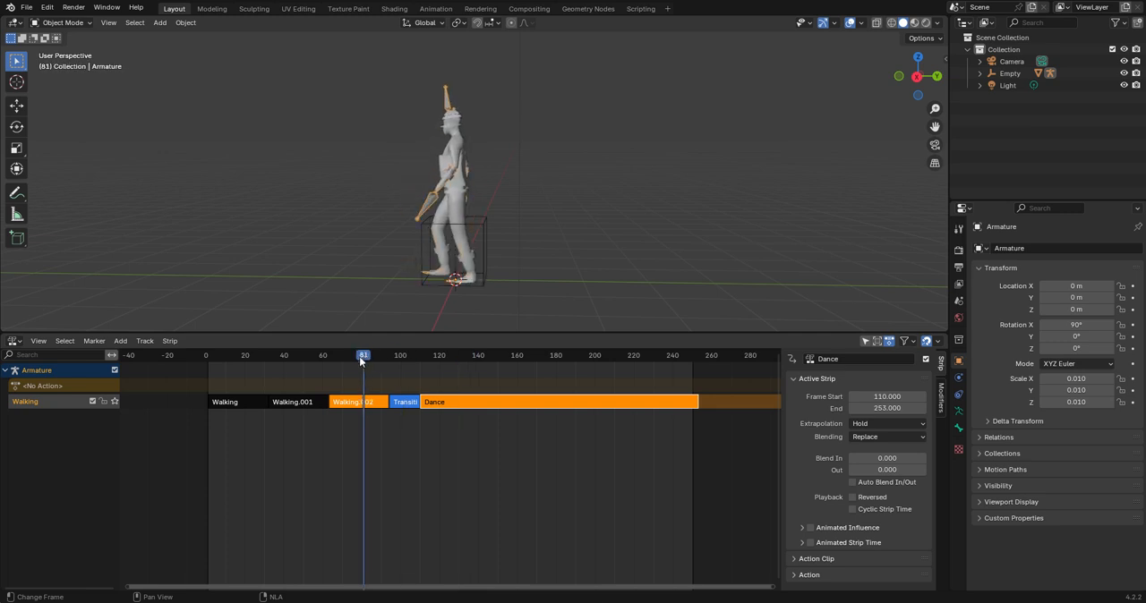
{"action": "key", "text": "space"}
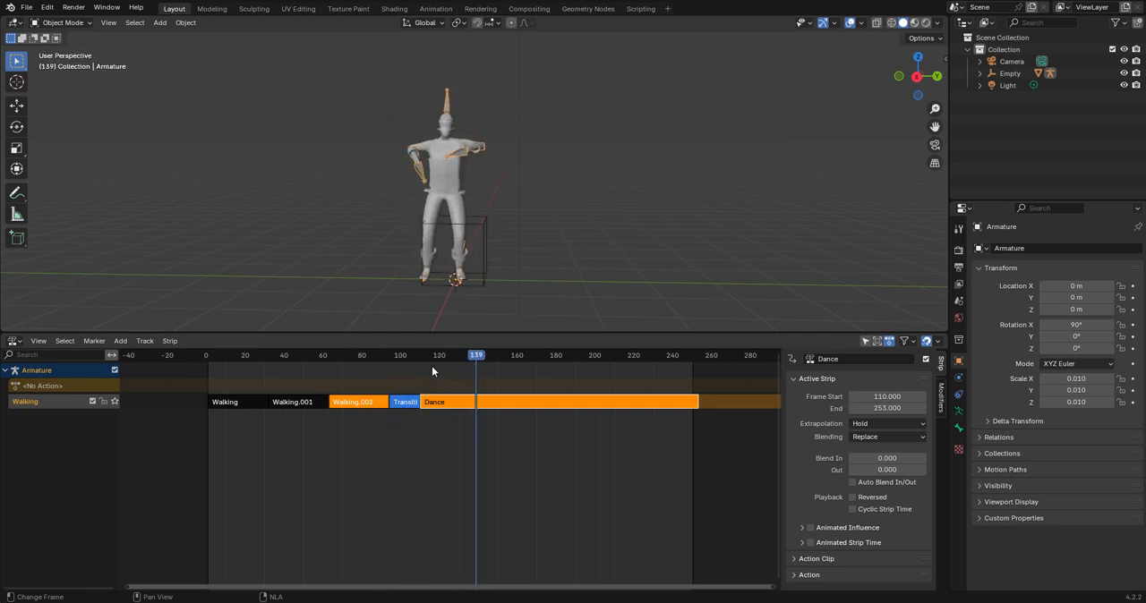
{"action": "left_click_drag", "start_coordinate": [382, 360], "coordinate": [271, 361]}
{"action": "left_click", "coordinate": [208, 356]}
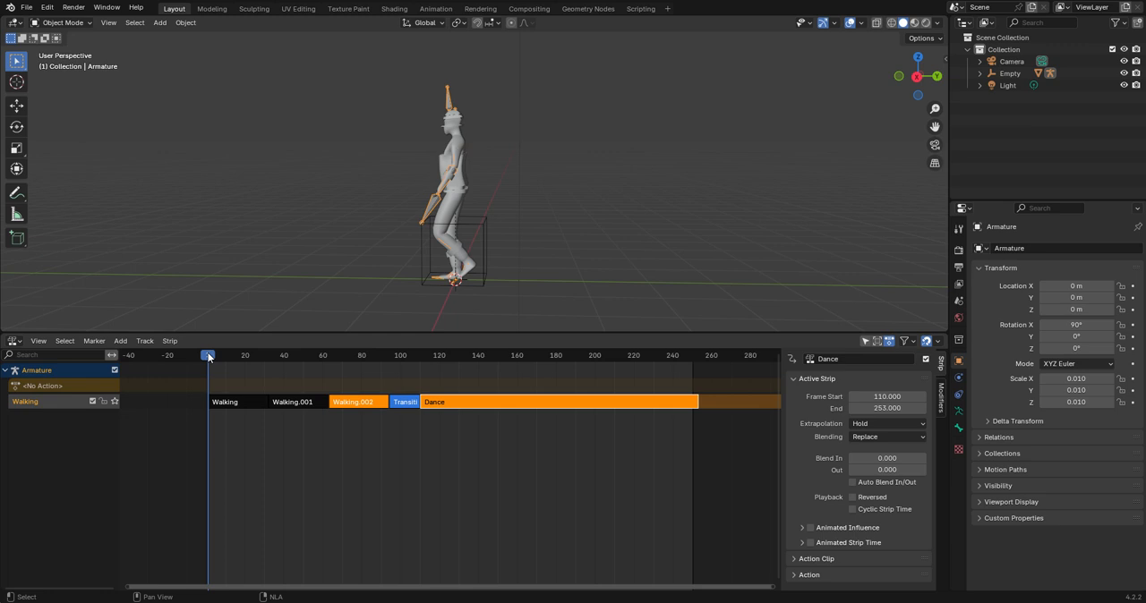
Undo the transition strip and move the Dance strip to start at frame 97, close behind Walking.002.
{"action": "left_click", "coordinate": [405, 356]}
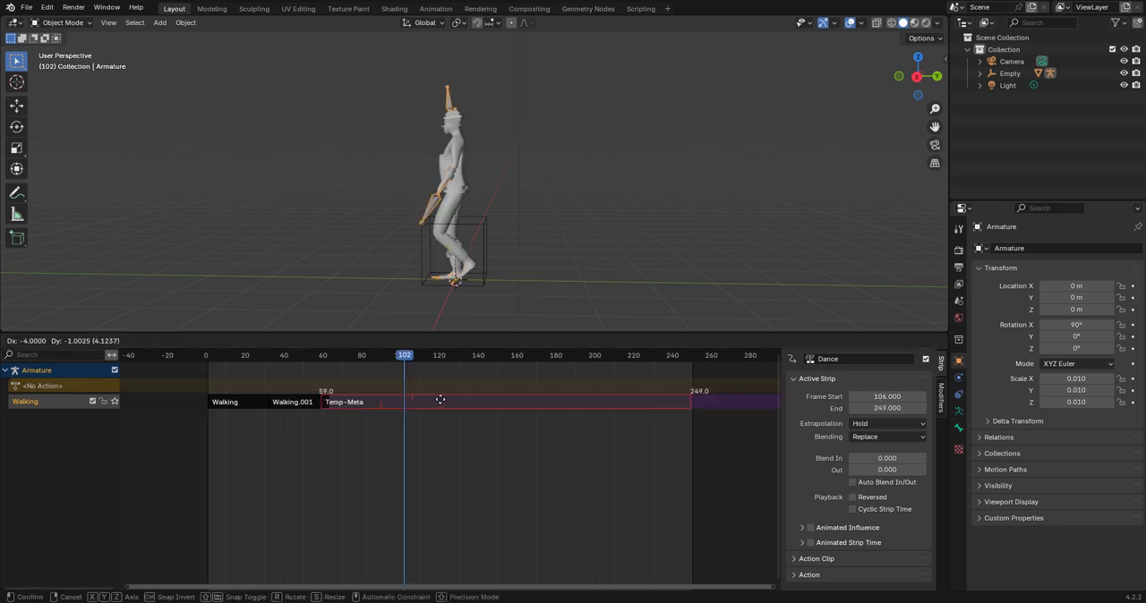
{"action": "left_click", "coordinate": [458, 458]}
{"action": "key", "text": "ctrl+z"}
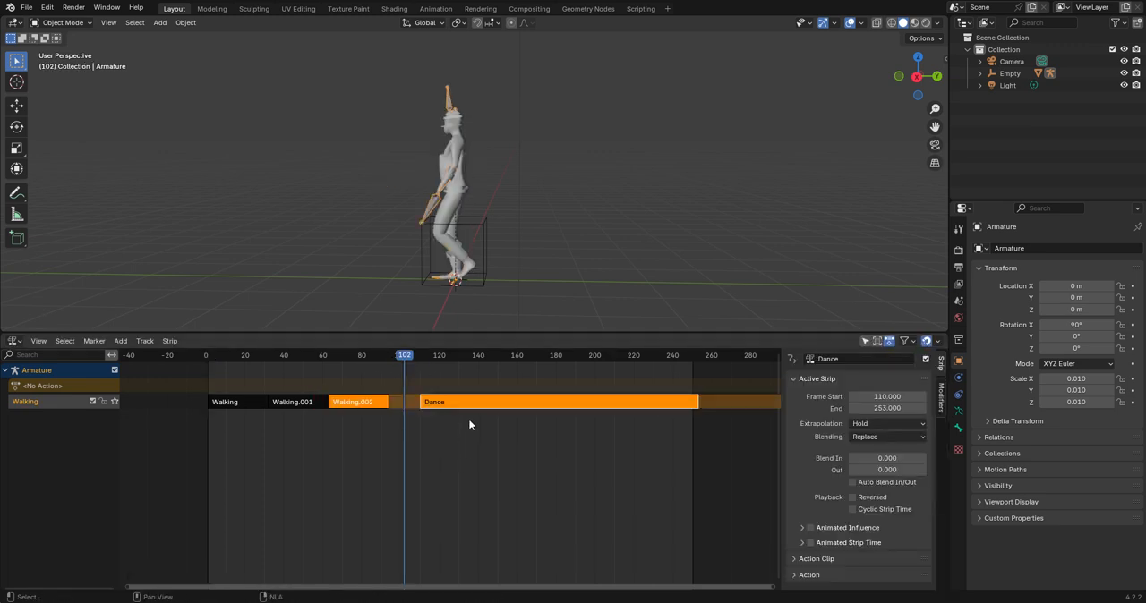
{"action": "left_click", "coordinate": [468, 402]}
{"action": "key", "text": "g"}
{"action": "left_click", "coordinate": [439, 405]}
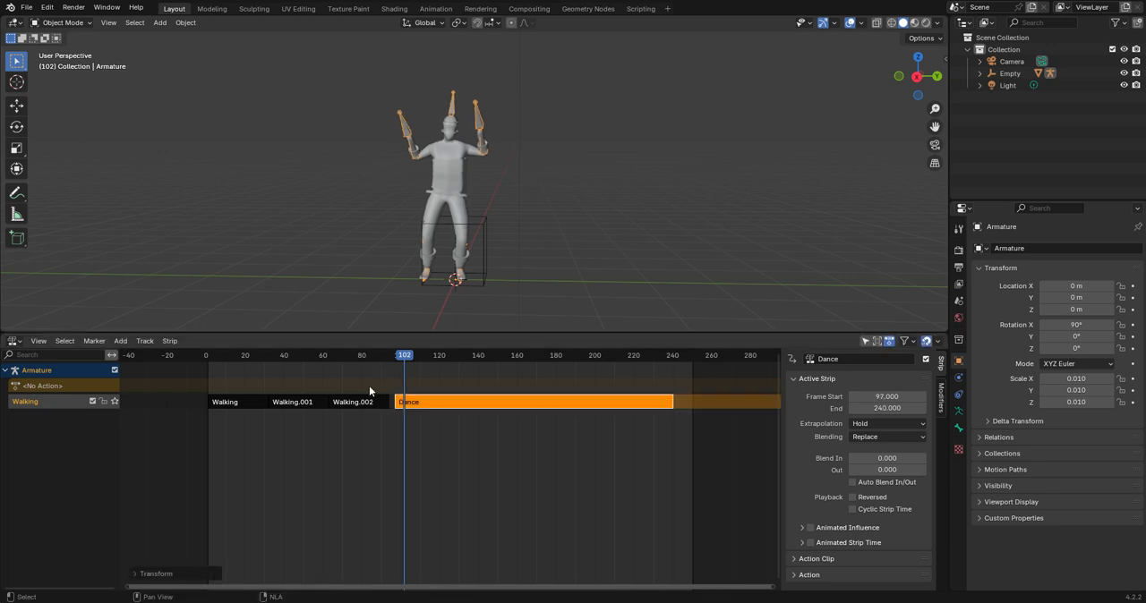
Add a transition strip between the Walking.002 and Dance strips, play it briefly and return to frame 0.
{"action": "left_click", "coordinate": [363, 402], "text": "shift"}
{"action": "left_click", "coordinate": [120, 341]}
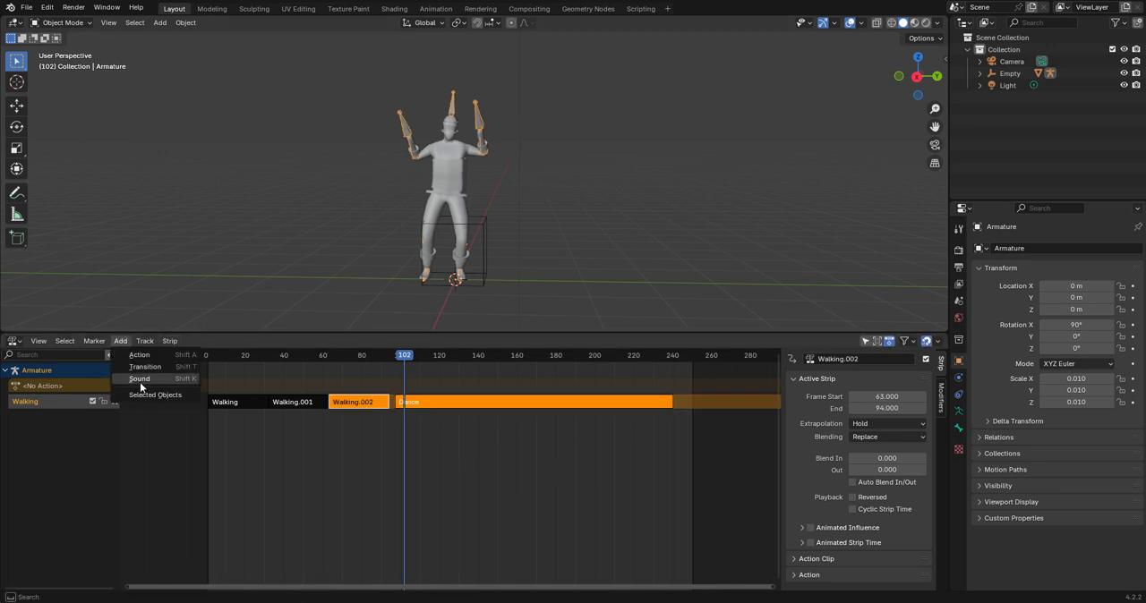
{"action": "left_click", "coordinate": [144, 367]}
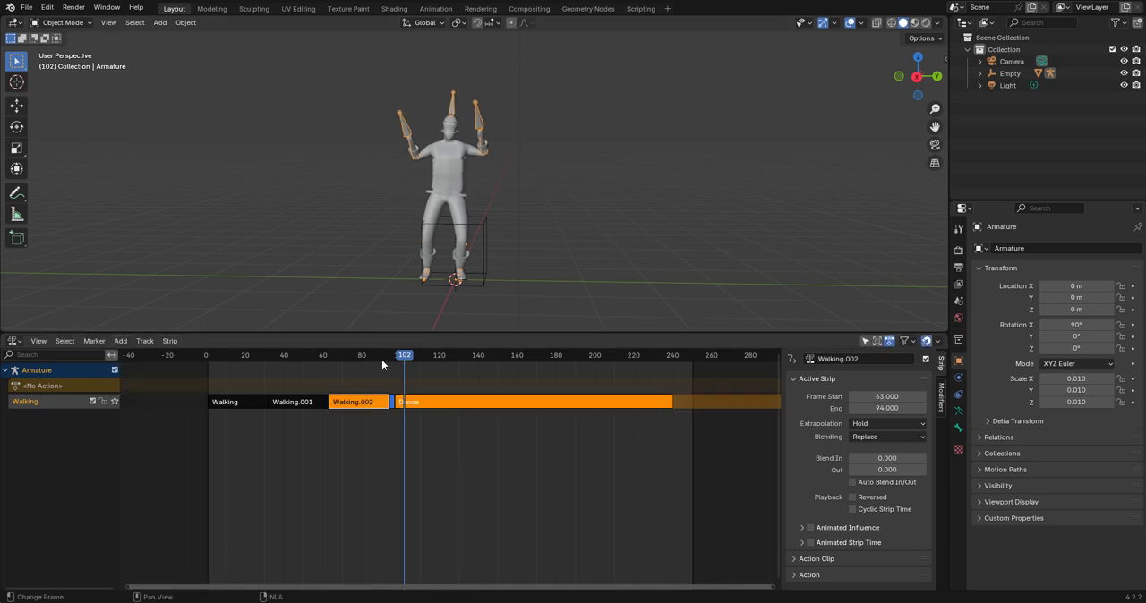
{"action": "key", "text": "space"}
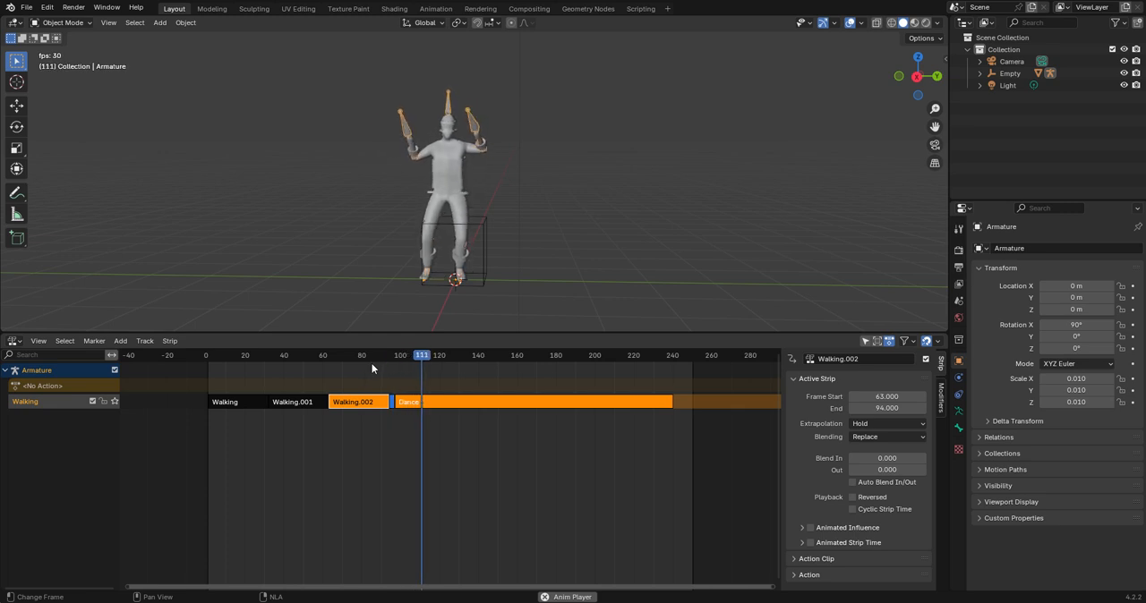
{"action": "left_click_drag", "start_coordinate": [375, 359], "coordinate": [202, 374]}
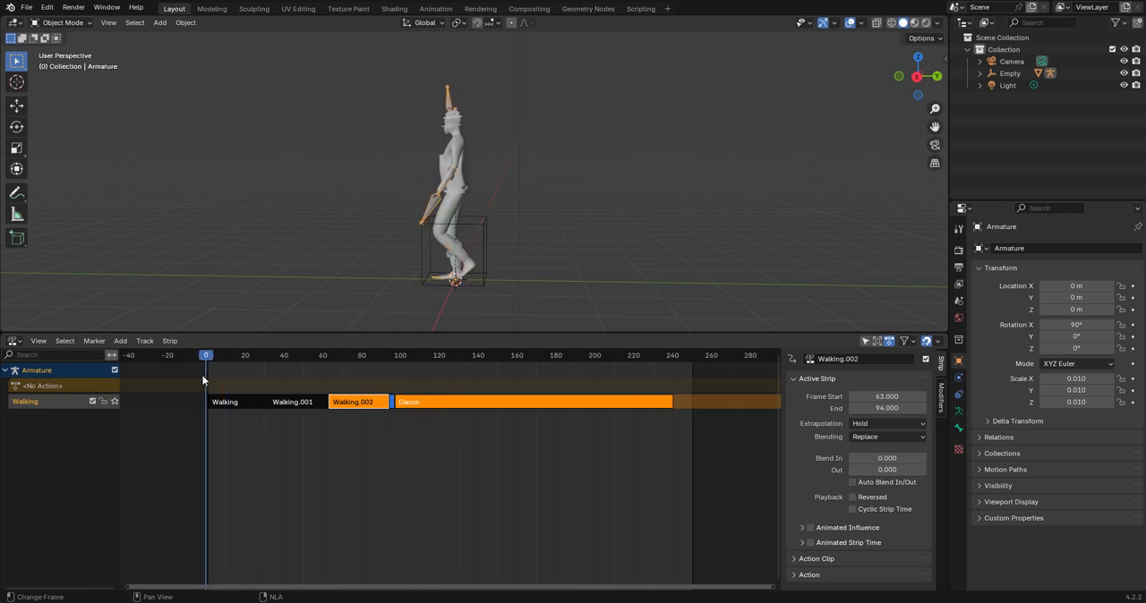
Set up the left orthographic view and the Timeline editor, and keyframe the Empty's location, rotation and scale at frame 0.
{"action": "left_click", "coordinate": [918, 76]}
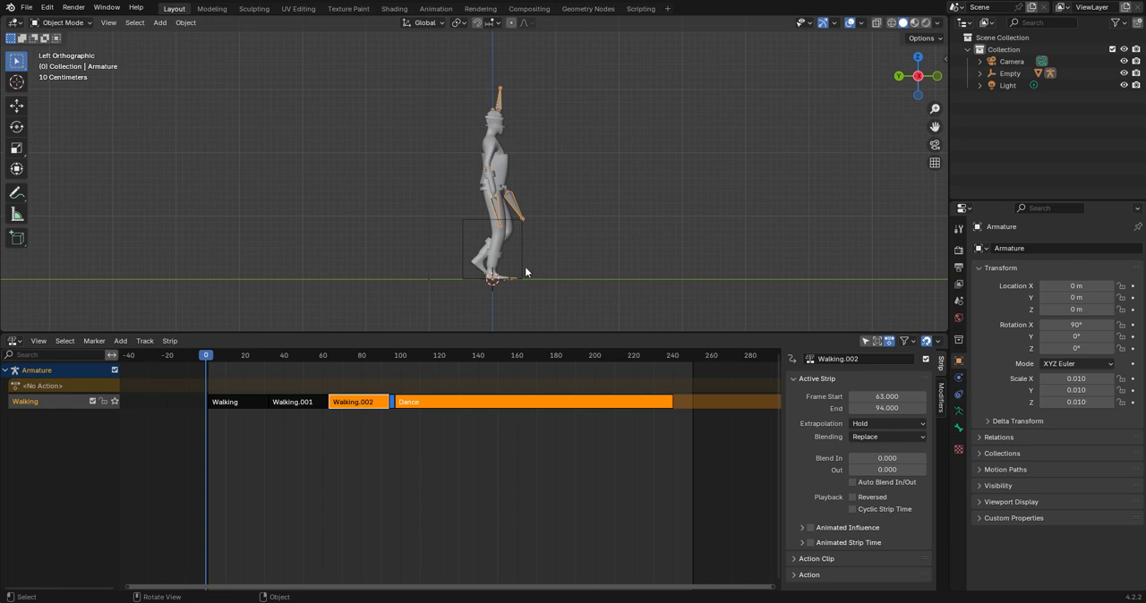
{"action": "left_click", "coordinate": [18, 342]}
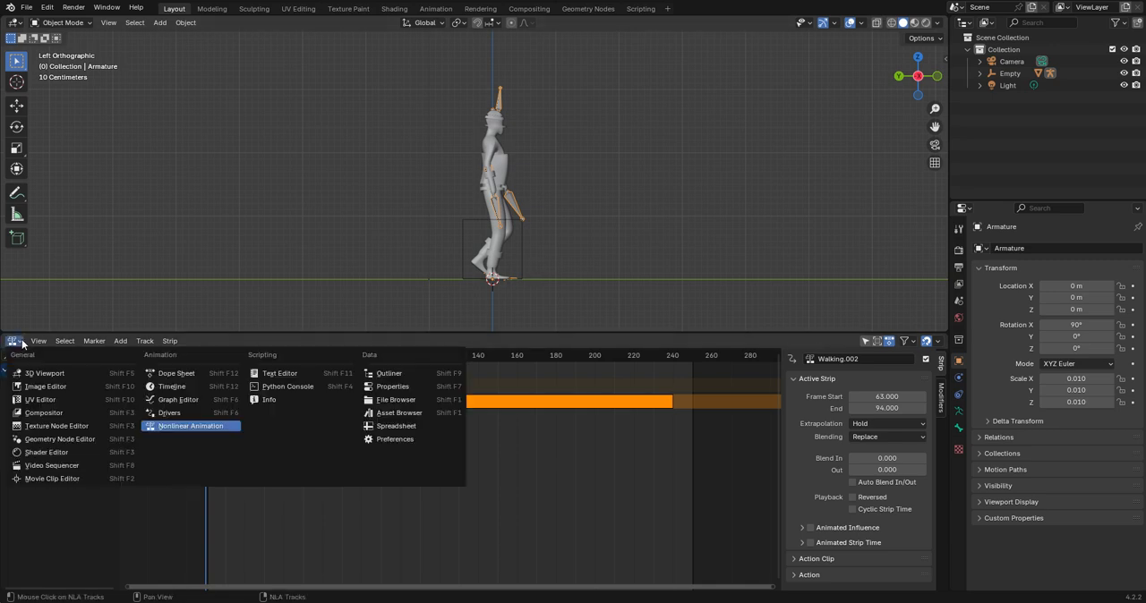
{"action": "left_click", "coordinate": [185, 386]}
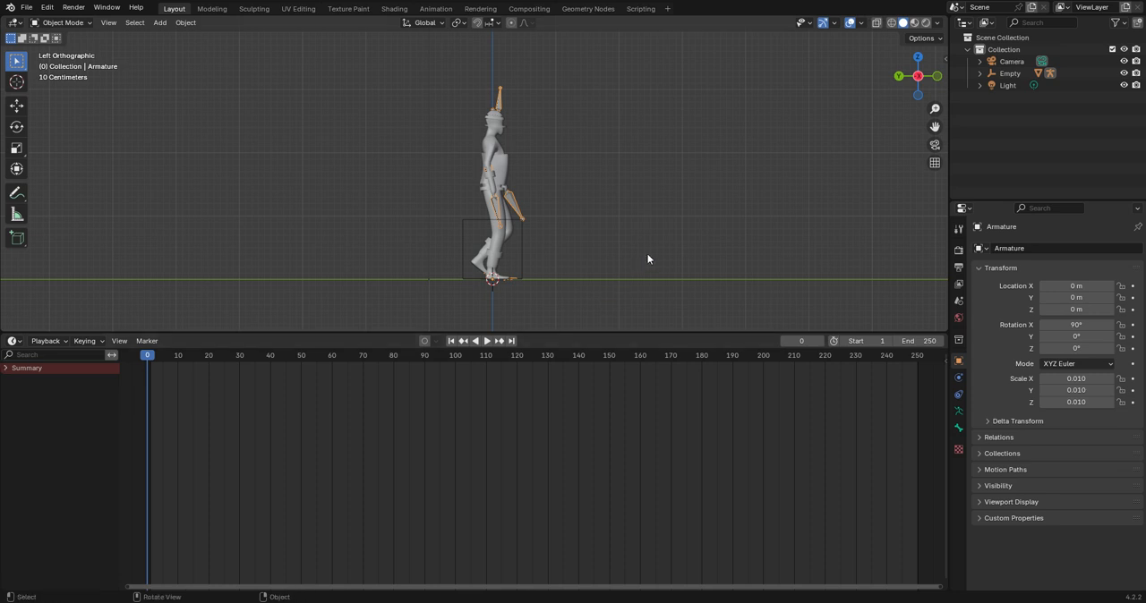
{"action": "left_click", "coordinate": [526, 261]}
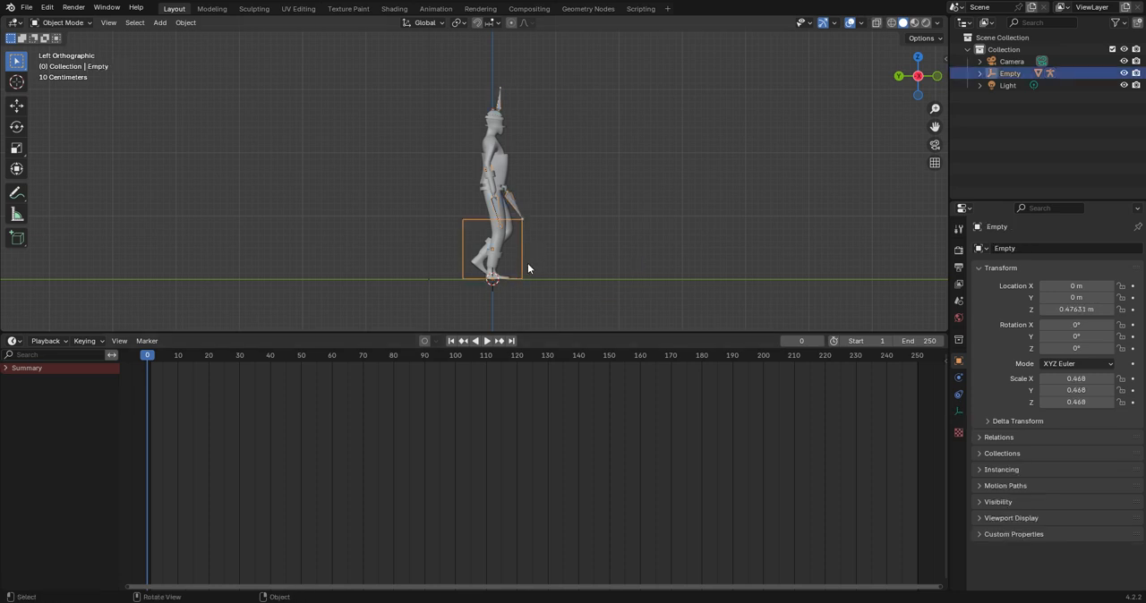
{"action": "key", "text": "i"}
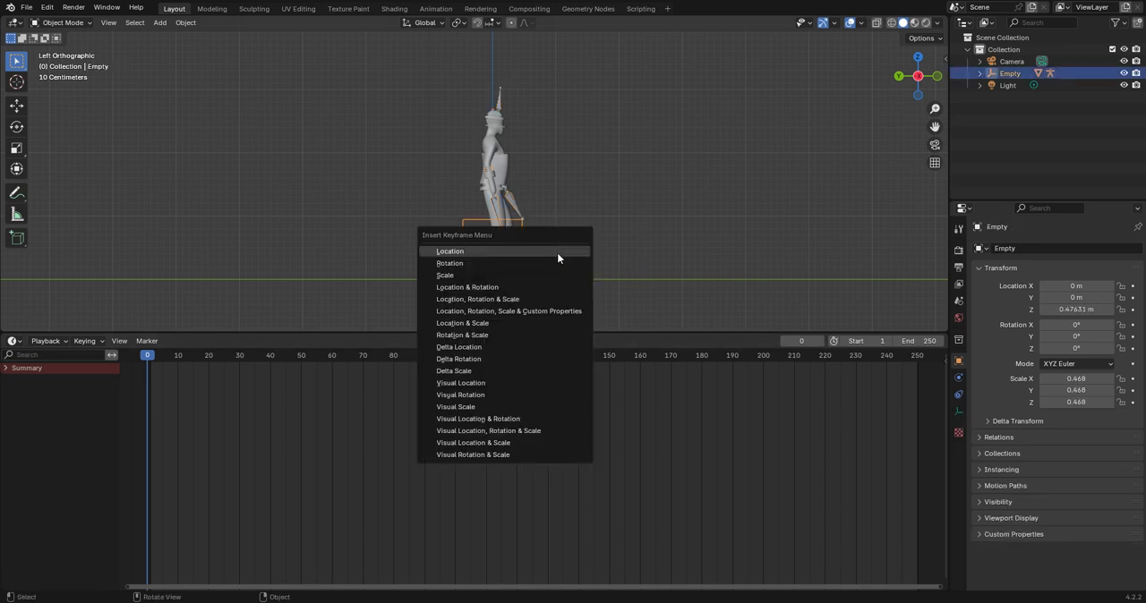
{"action": "left_click", "coordinate": [552, 299]}
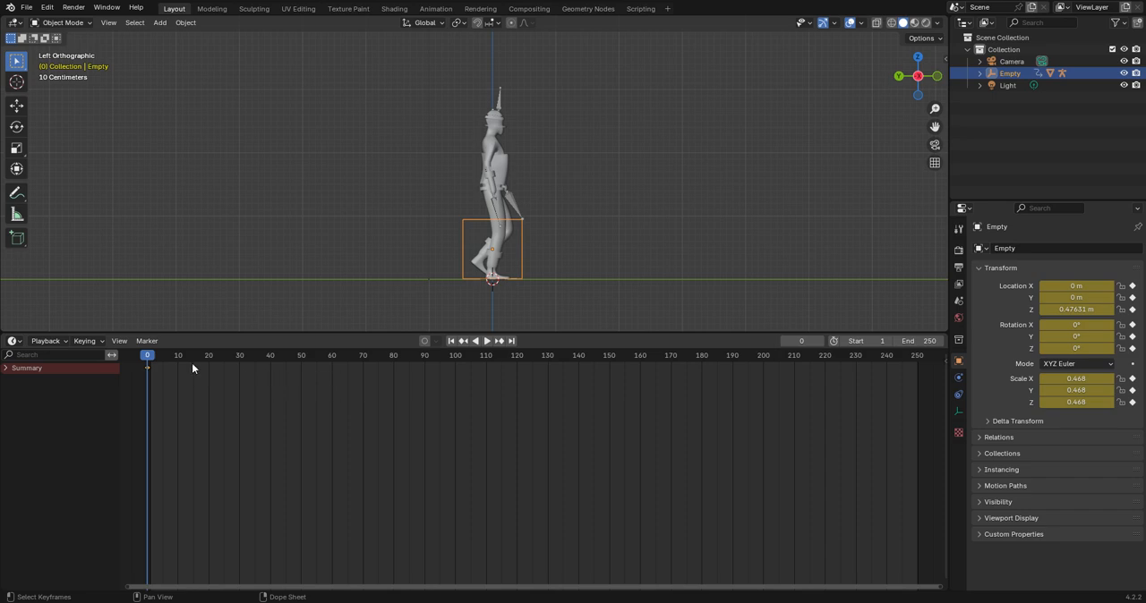
At frame 93, move the Empty along Y to about -3.48 m and keyframe its location, rotation and scale.
{"action": "key", "text": "space"}
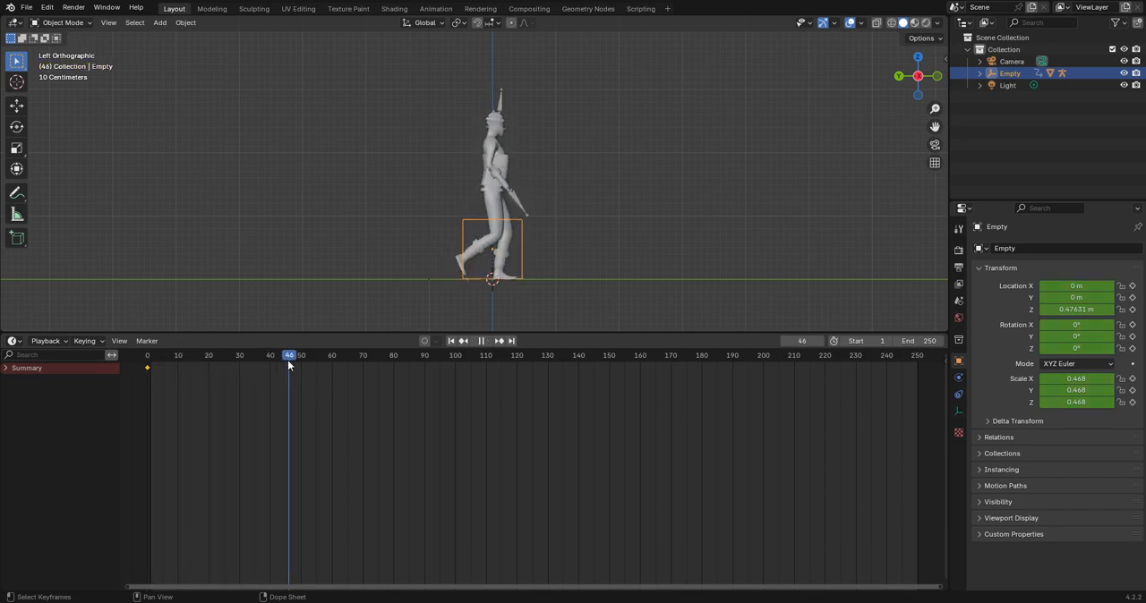
{"action": "left_click_drag", "start_coordinate": [288, 362], "coordinate": [434, 355]}
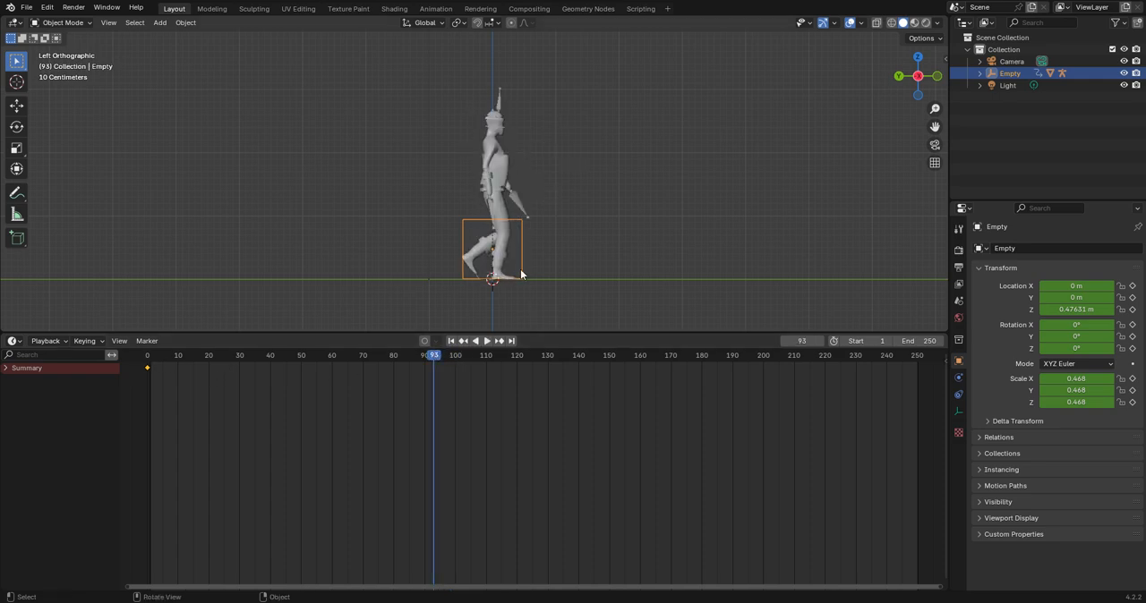
{"action": "scroll", "coordinate": [529, 281], "scroll_direction": "up", "scroll_amount": 3}
{"action": "scroll", "coordinate": [530, 282], "scroll_direction": "down", "scroll_amount": 5}
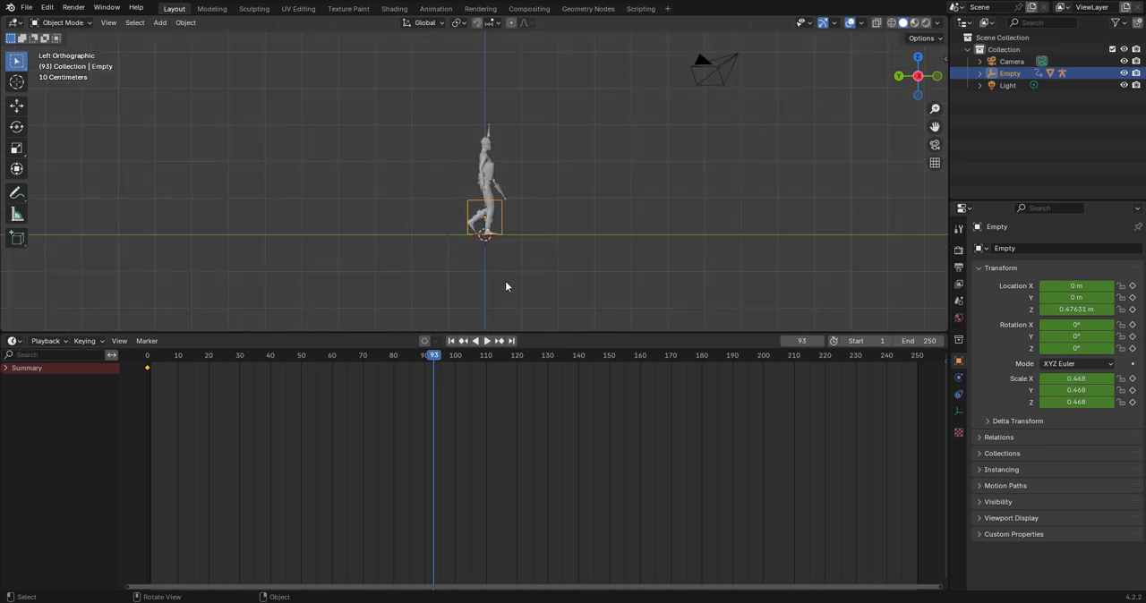
{"action": "key", "text": "g"}
{"action": "key", "text": "y"}
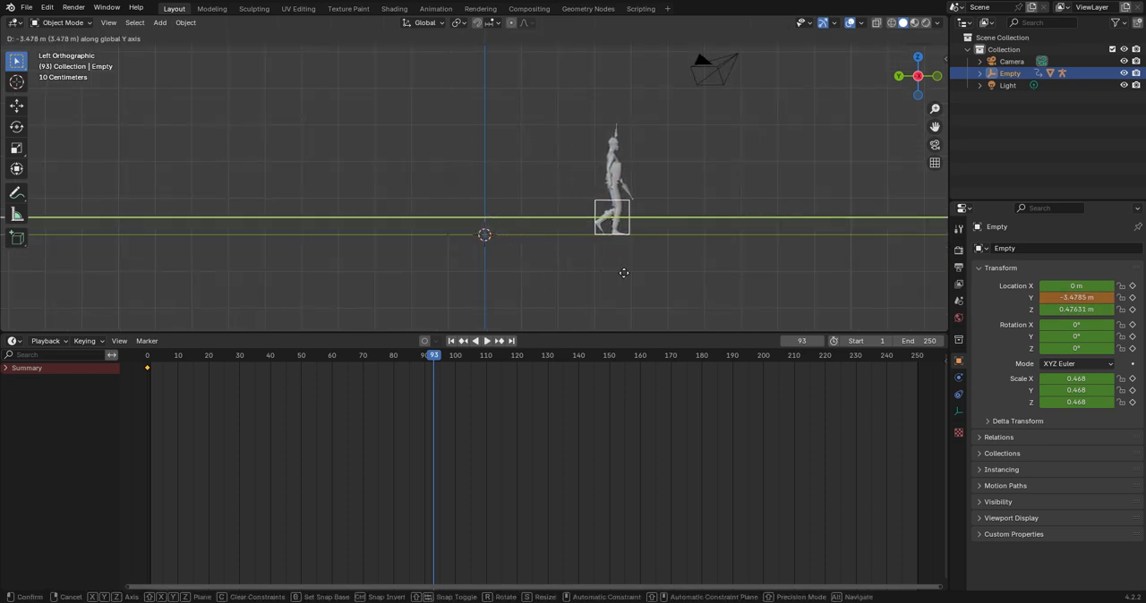
{"action": "left_click", "coordinate": [625, 279]}
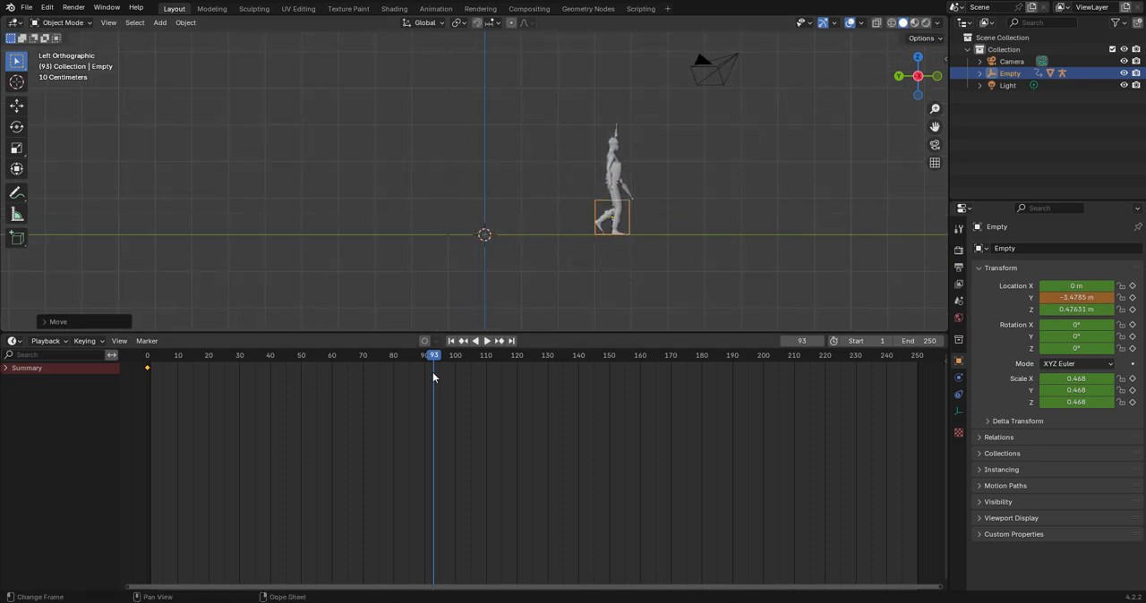
{"action": "key", "text": "k"}
{"action": "left_click", "coordinate": [595, 258]}
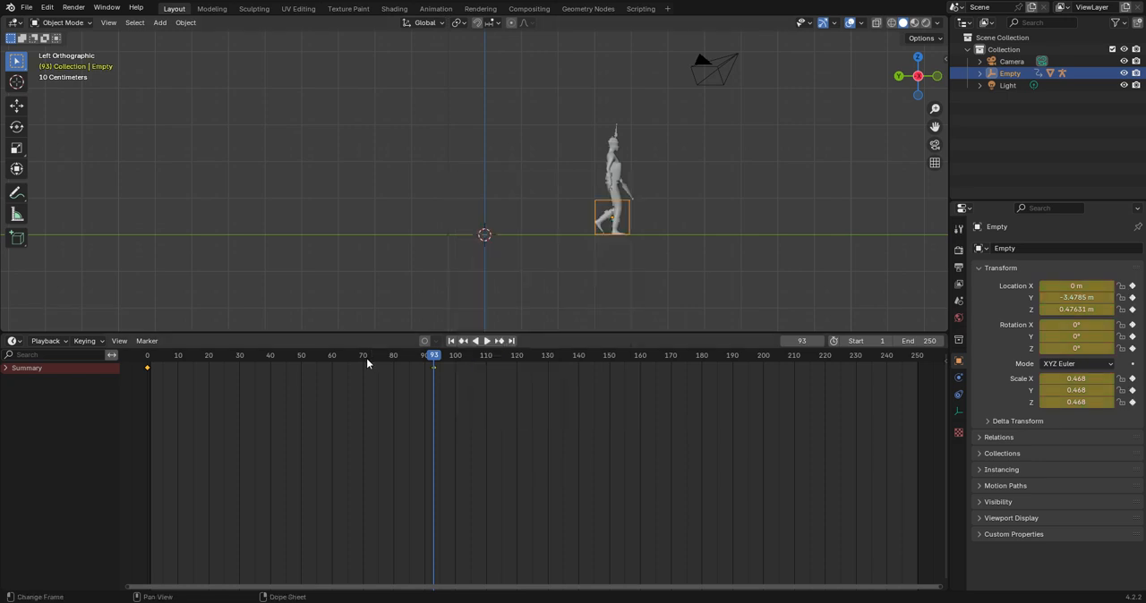
Play the animation from near the start to check the character's forward movement, stopping at frame 101.
{"action": "key", "text": "space"}
{"action": "left_click_drag", "start_coordinate": [366, 358], "coordinate": [167, 372]}
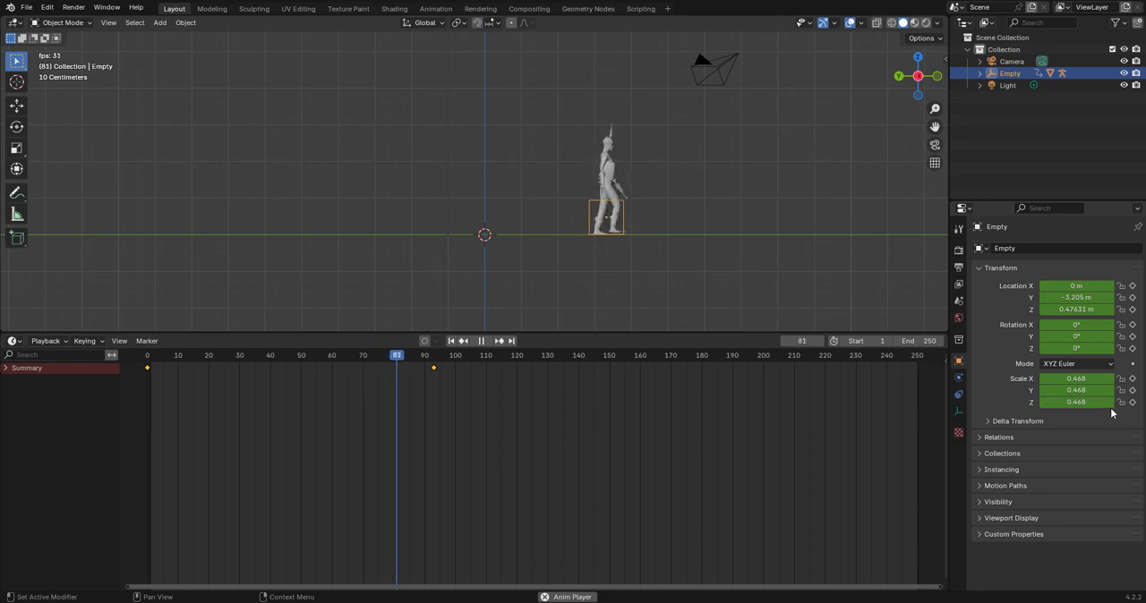
{"action": "key", "text": "space"}
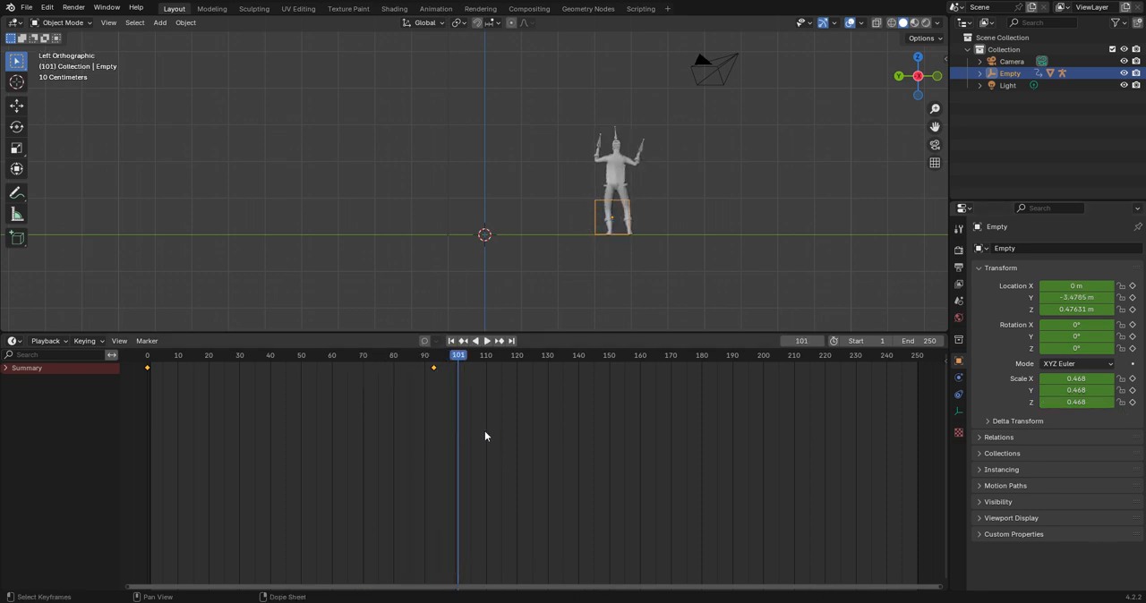
Select both keyframes of the Empty and set their interpolation mode to Linear.
{"action": "left_click_drag", "start_coordinate": [484, 431], "coordinate": [122, 350]}
{"action": "right_click", "coordinate": [437, 368]}
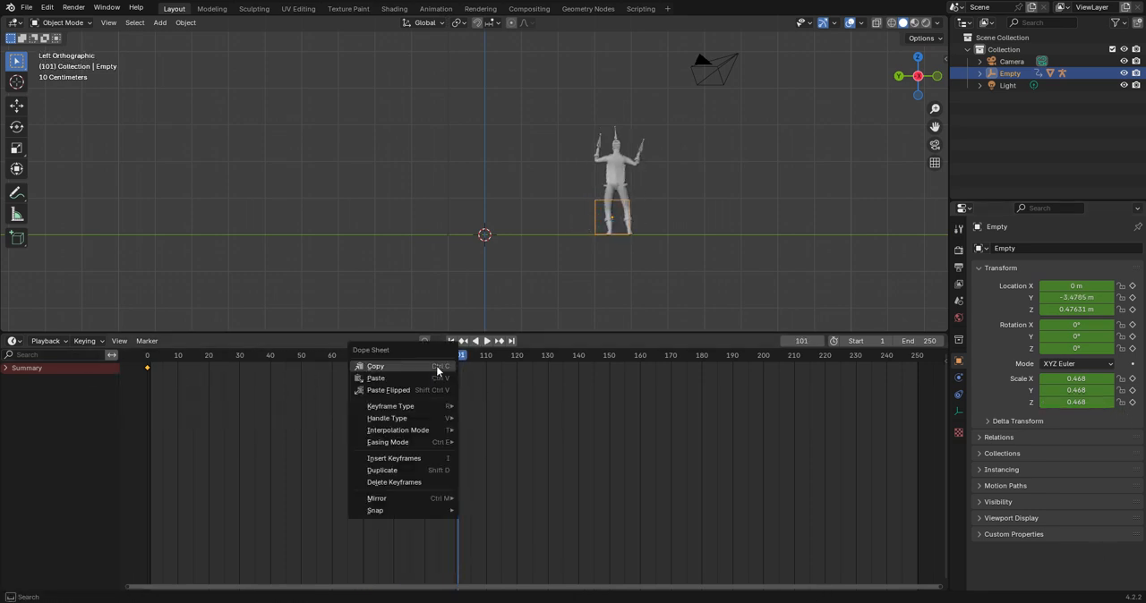
{"action": "left_click", "coordinate": [437, 367]}
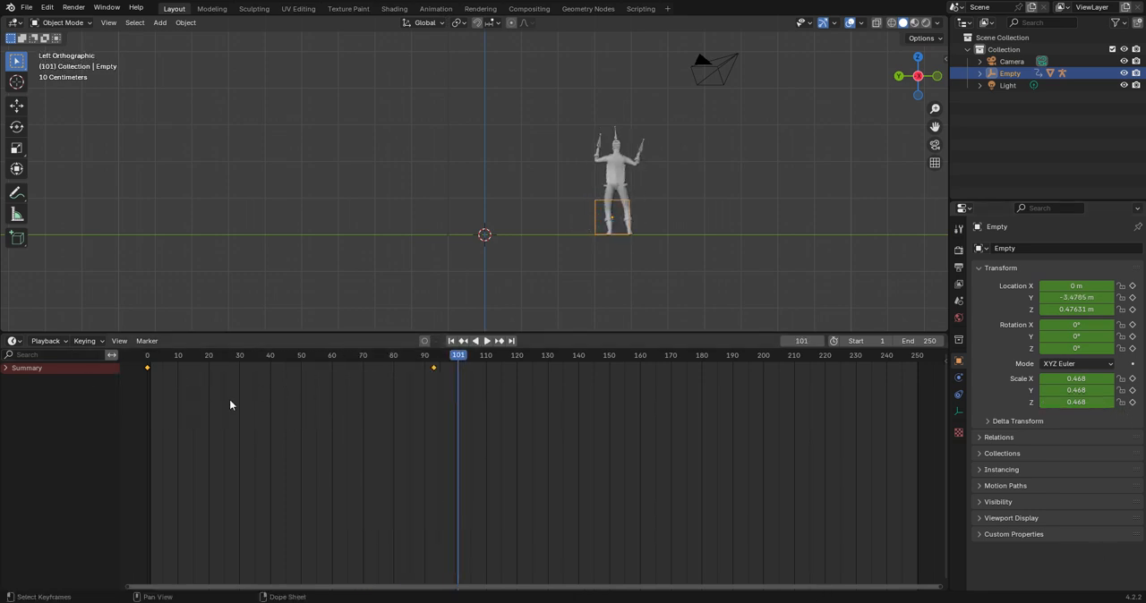
{"action": "right_click", "coordinate": [432, 369]}
{"action": "mouse_move", "coordinate": [436, 431]}
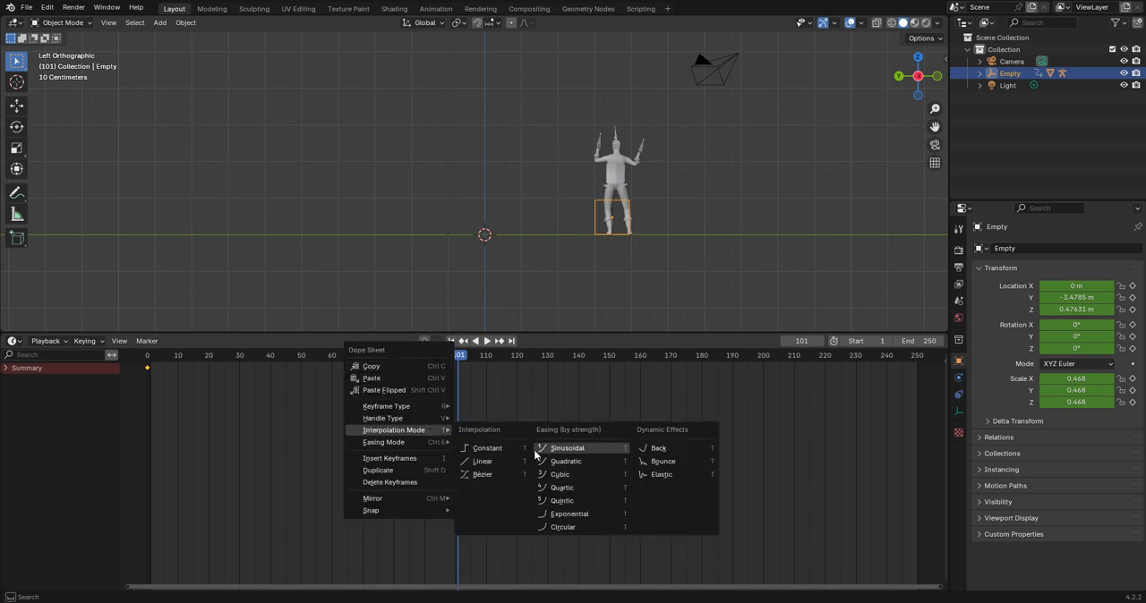
{"action": "left_click", "coordinate": [506, 460]}
Play the animation from frame 1 and orbit around the character to check the constant-speed walk and the dance.
{"action": "left_click", "coordinate": [150, 355]}
{"action": "key", "text": "space"}
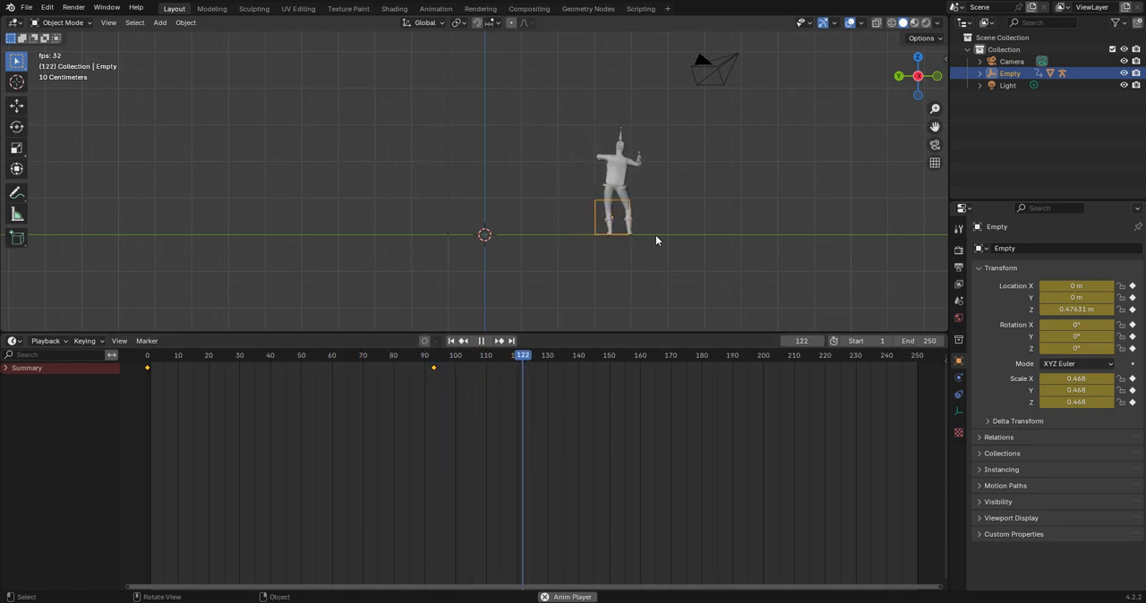
{"action": "middle_click_drag", "start_coordinate": [639, 243], "coordinate": [547, 254]}
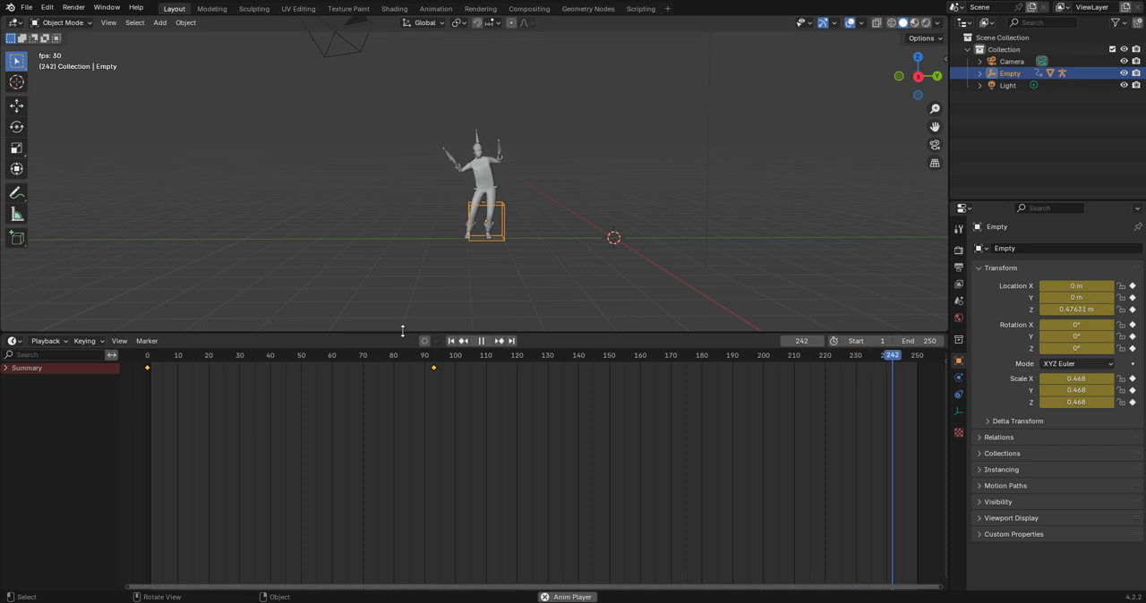
{"action": "right_click", "coordinate": [504, 302]}
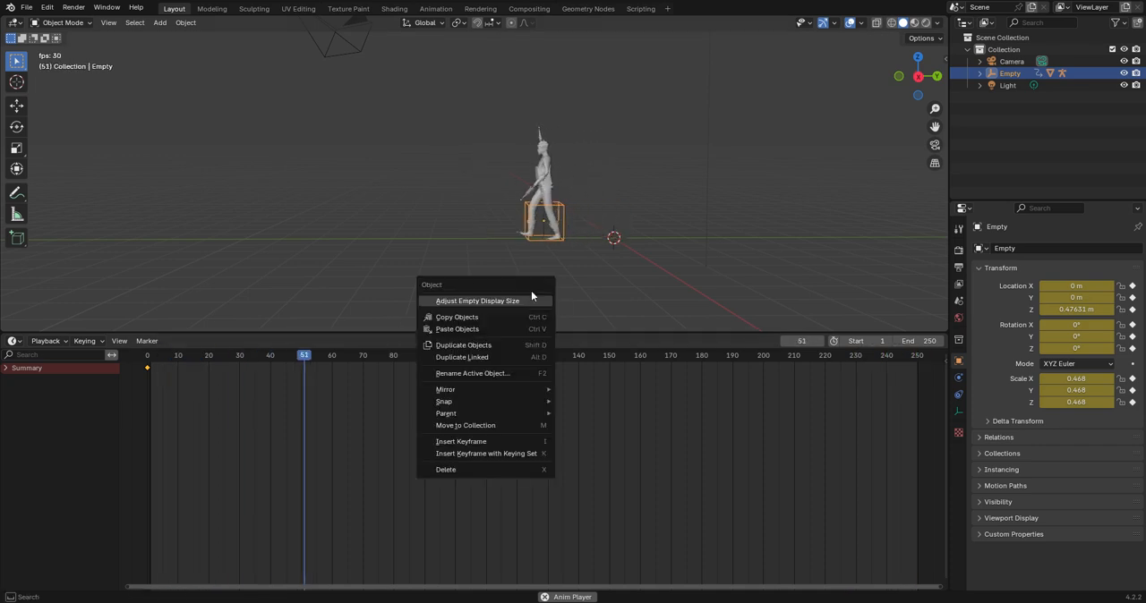
{"action": "right_click", "coordinate": [381, 257]}
{"action": "right_click", "coordinate": [430, 272]}
{"action": "right_click", "coordinate": [222, 183]}
{"action": "left_click", "coordinate": [248, 183]}
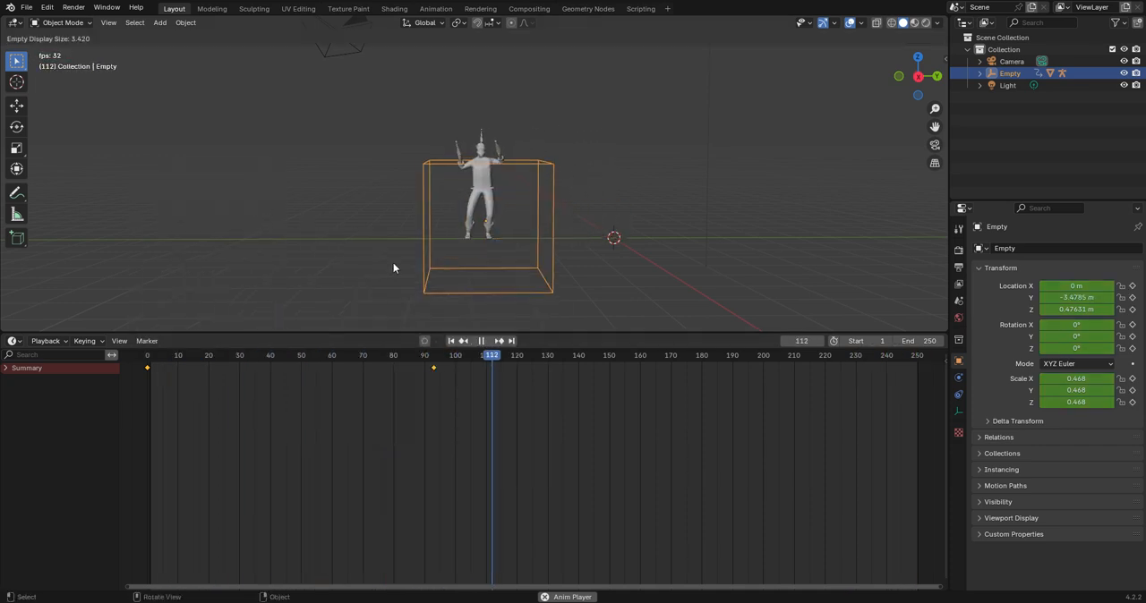
{"action": "right_click", "coordinate": [394, 259]}
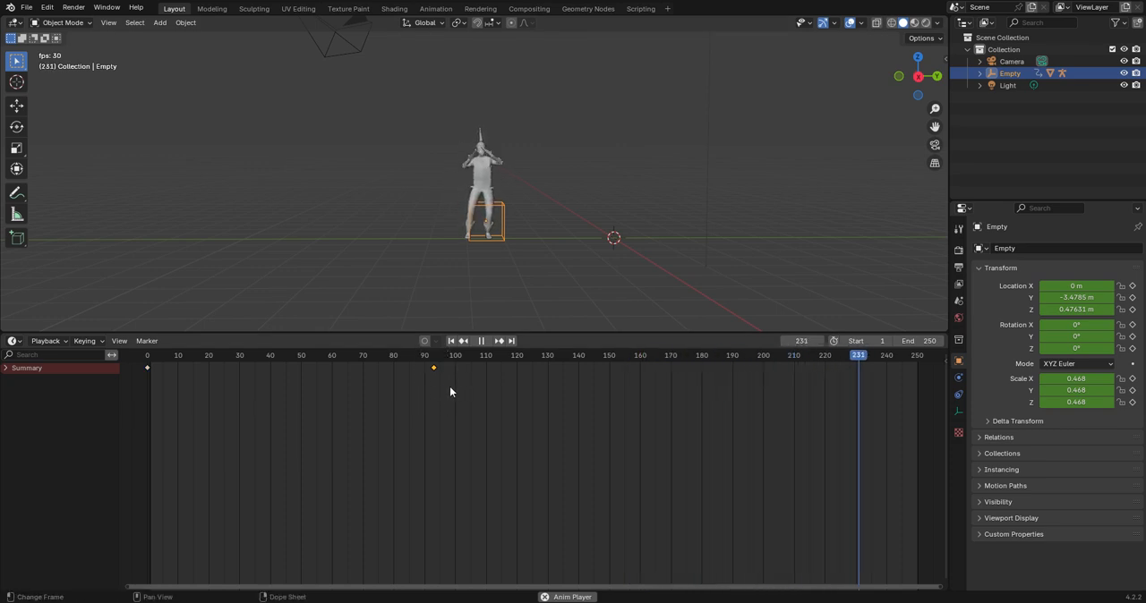
Stop playback, return to the second keyframe at frame 93 and move the Empty along Y to about -5.81 m.
{"action": "key", "text": "space"}
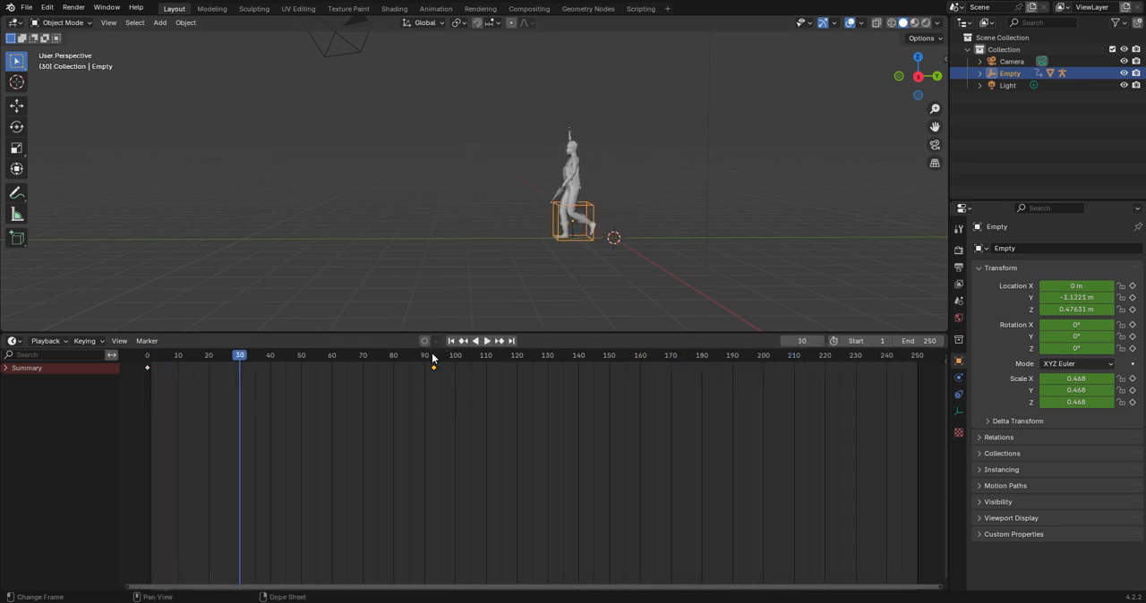
{"action": "left_click", "coordinate": [432, 358]}
{"action": "key", "text": "space"}
{"action": "key", "text": "g"}
{"action": "key", "text": "y"}
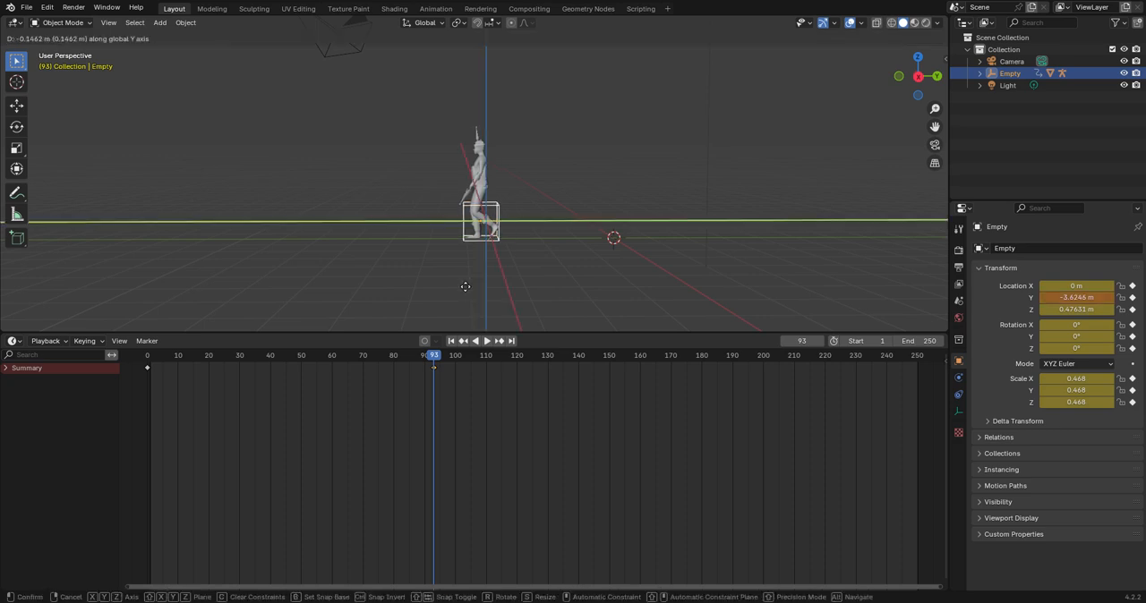
{"action": "left_click", "coordinate": [386, 292]}
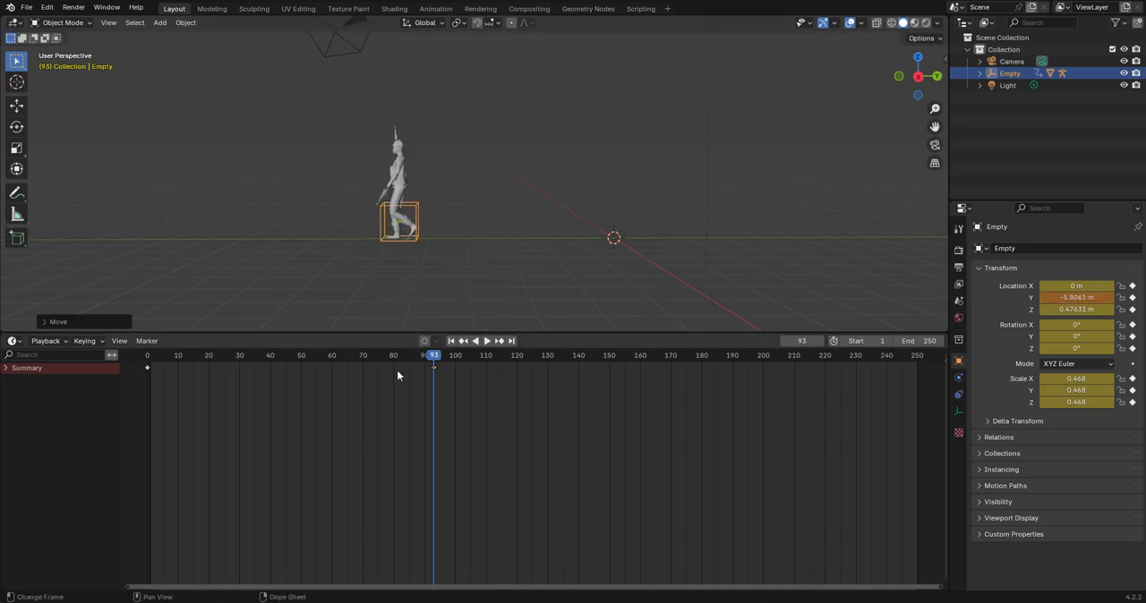
Play the animation from near the start to check the character's walk, stopping at frame 75.
{"action": "left_click_drag", "start_coordinate": [397, 359], "coordinate": [186, 374]}
{"action": "key", "text": "space"}
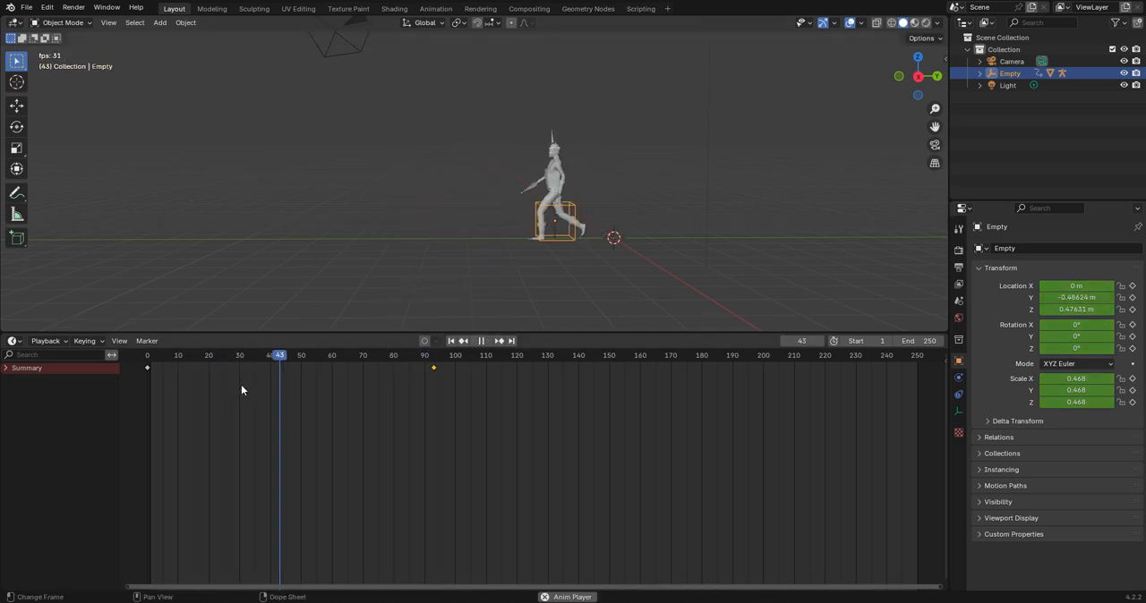
{"action": "key", "text": "space"}
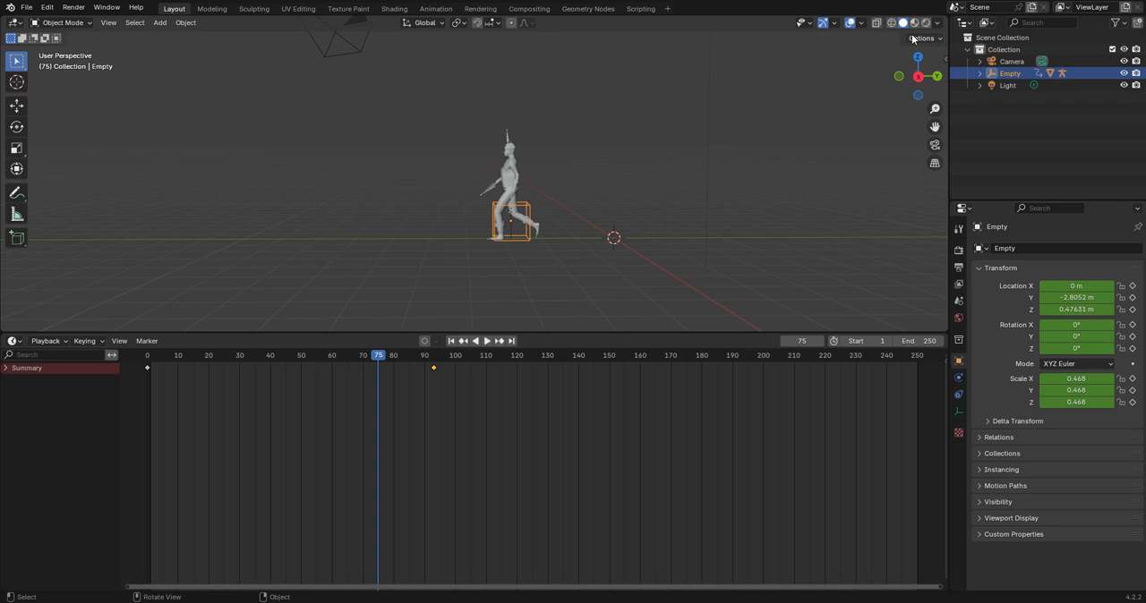
Hide the viewport overlays, replay the walk and the change to the dance from near the start, and show the overlays again.
{"action": "left_click", "coordinate": [848, 28]}
{"action": "key", "text": "space"}
{"action": "key", "text": "space"}
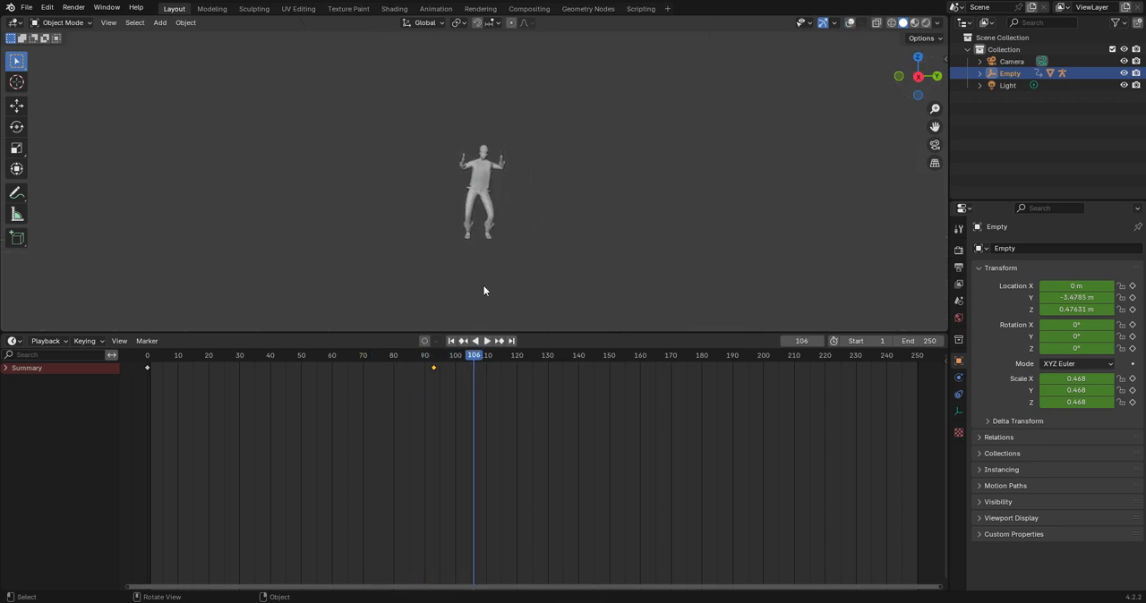
{"action": "left_click", "coordinate": [173, 371]}
{"action": "key", "text": "space"}
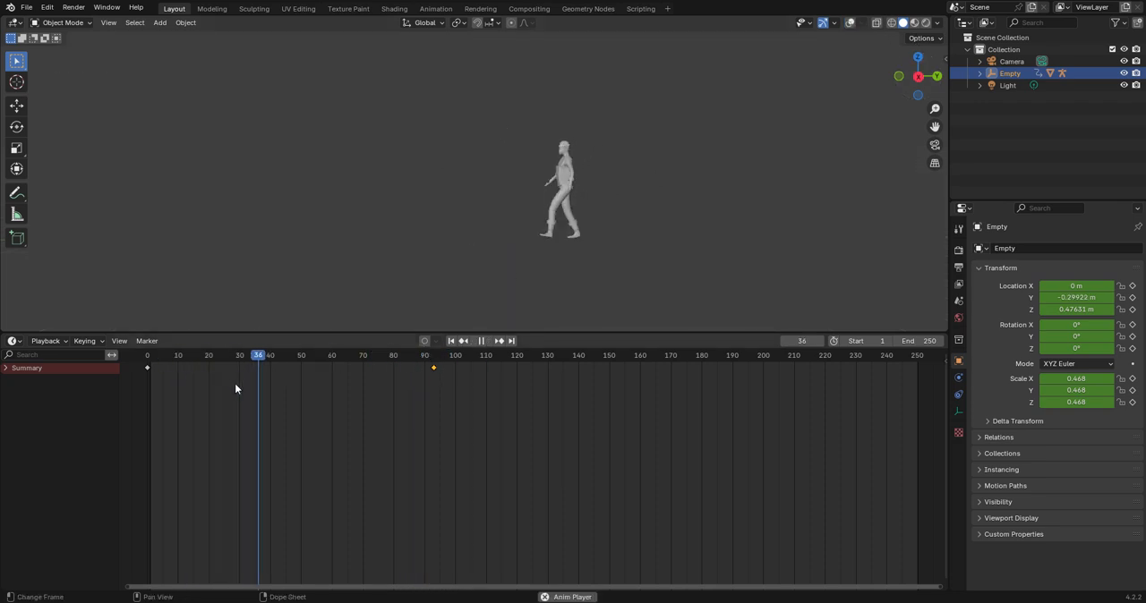
{"action": "key", "text": "space"}
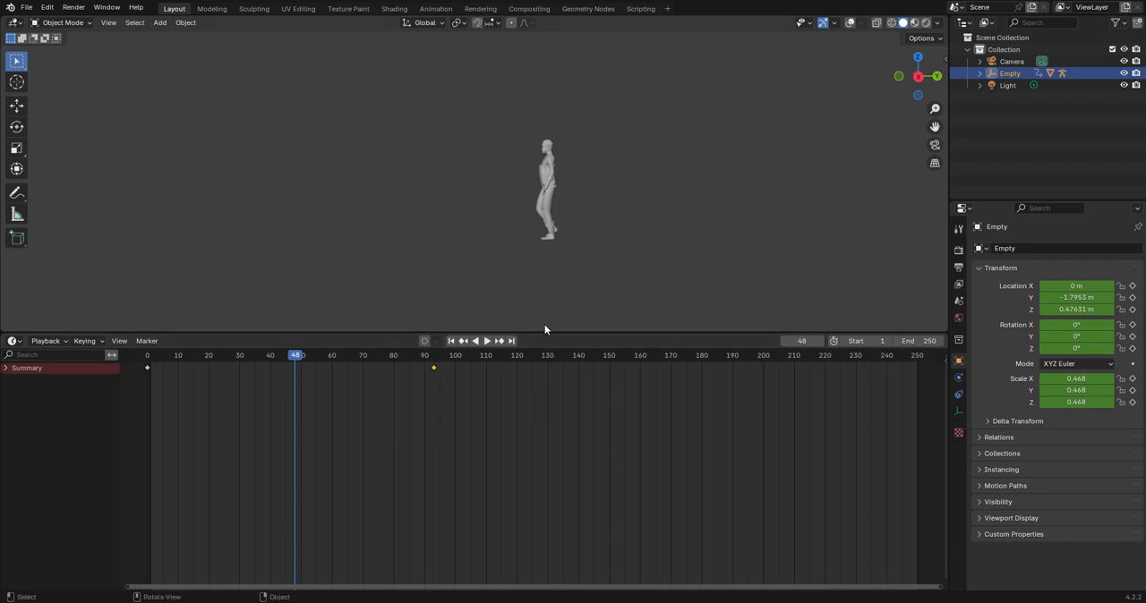
{"action": "left_click", "coordinate": [853, 23]}
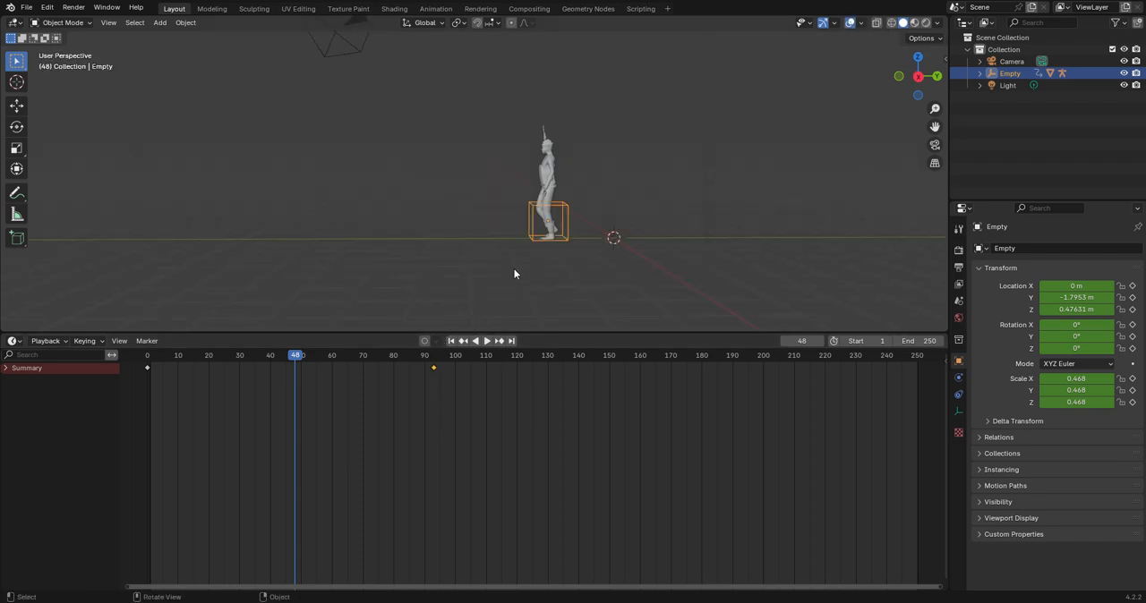
Try to extend the walk by moving the Empty along Y to about -5.4 m at frame 93.
{"action": "left_click", "coordinate": [434, 358]}
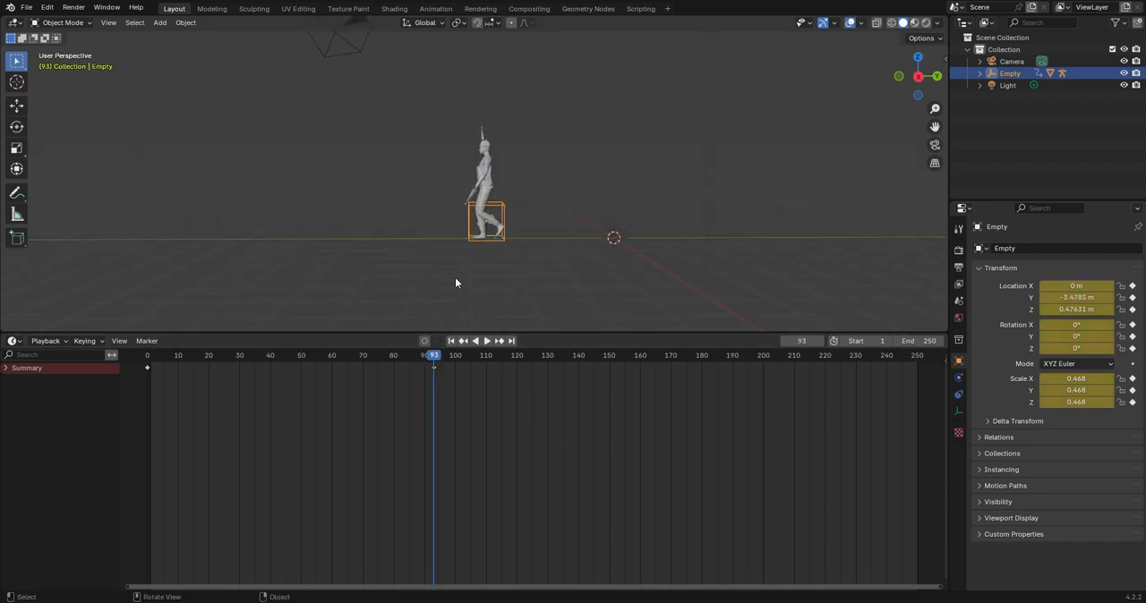
{"action": "key", "text": "g"}
{"action": "key", "text": "y"}
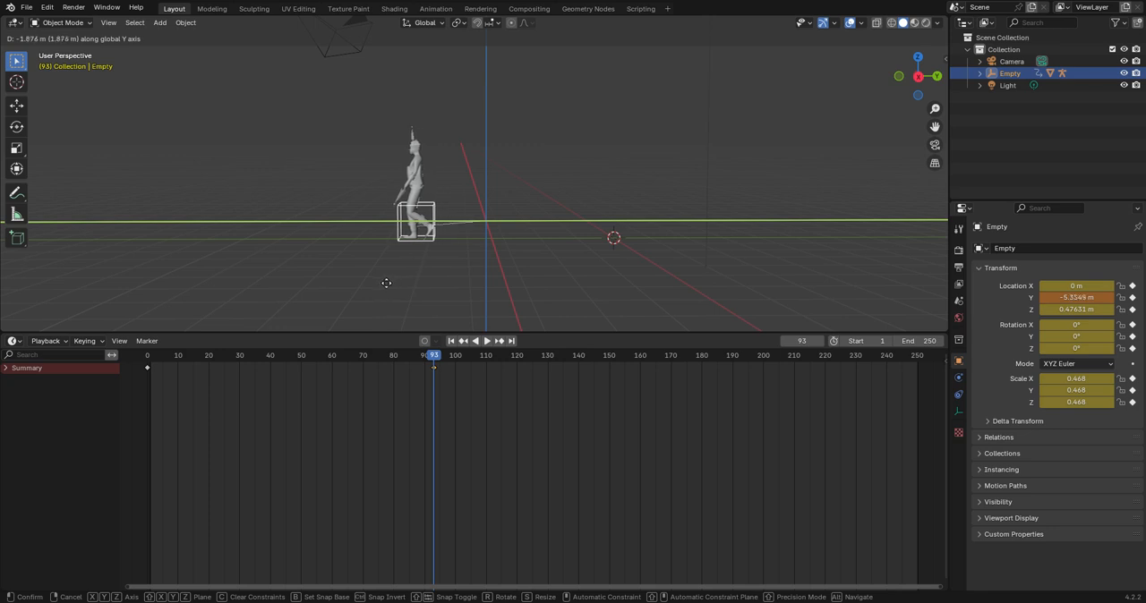
{"action": "left_click", "coordinate": [384, 282]}
Play the animation from frame 0 to check the walking distance, stopping at frame 107.
{"action": "left_click", "coordinate": [215, 370]}
{"action": "key", "text": "shift+Left"}
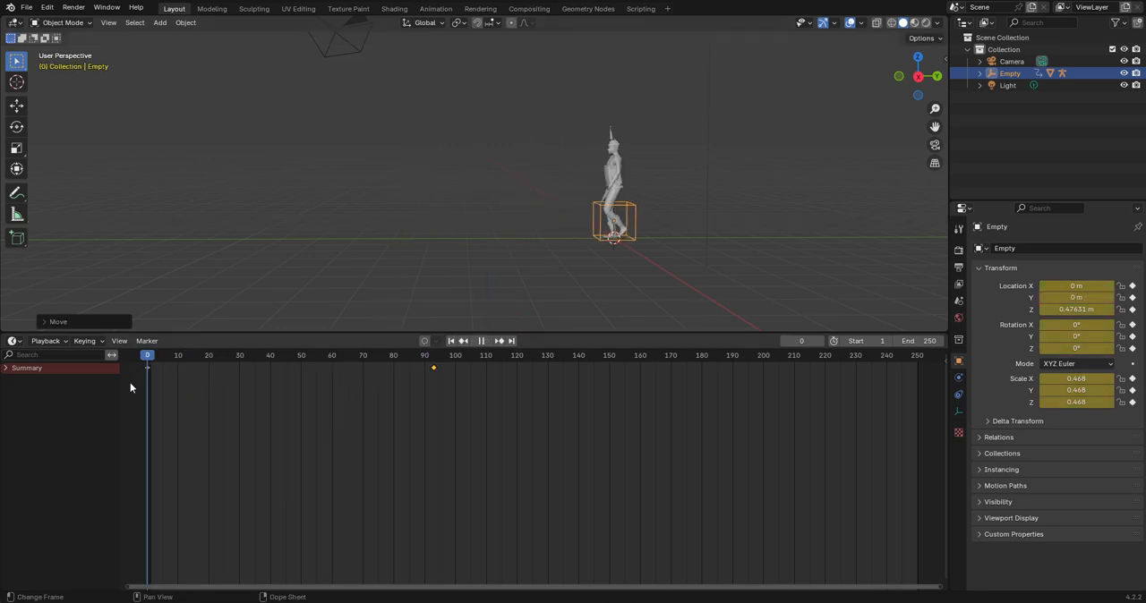
{"action": "key", "text": "space"}
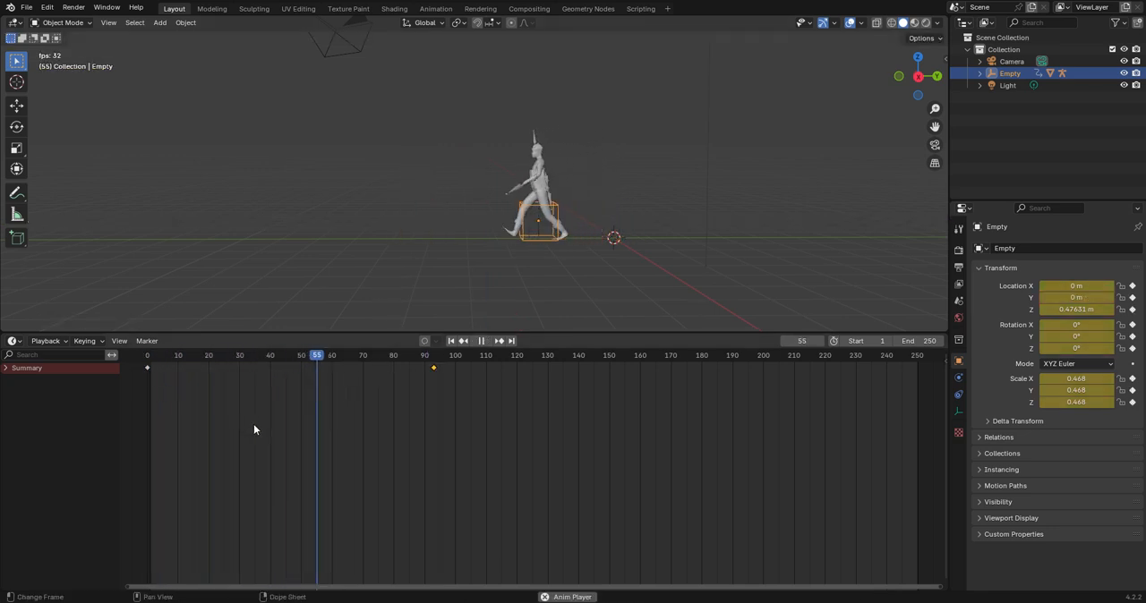
{"action": "key", "text": "space"}
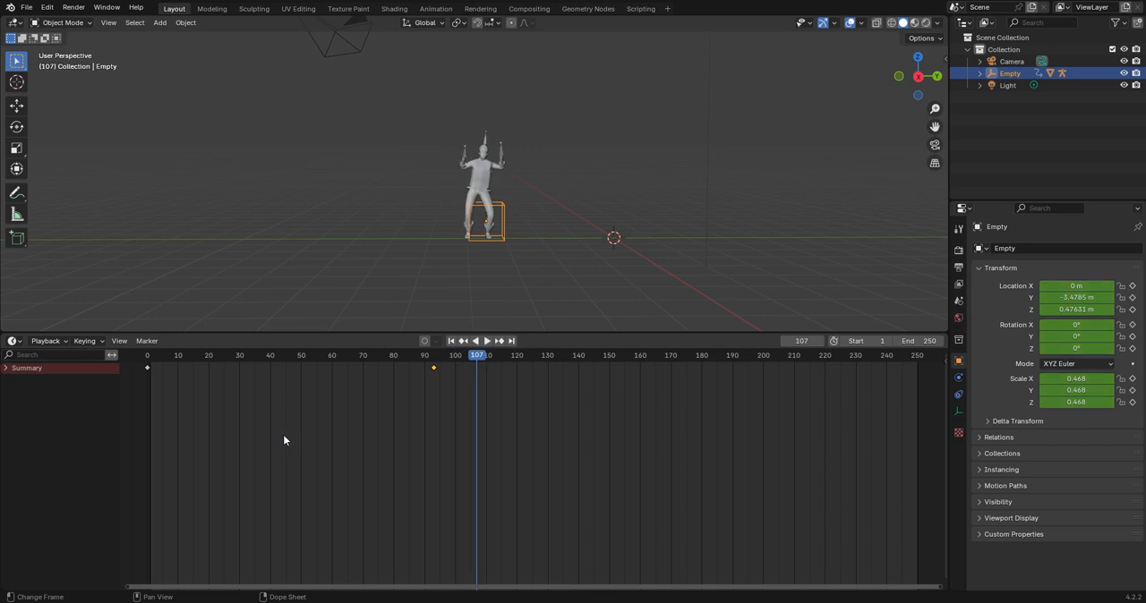
Return to frame 93 and try moving the Empty further along Y to about -6.95 m.
{"action": "left_click", "coordinate": [433, 357]}
{"action": "key", "text": "space"}
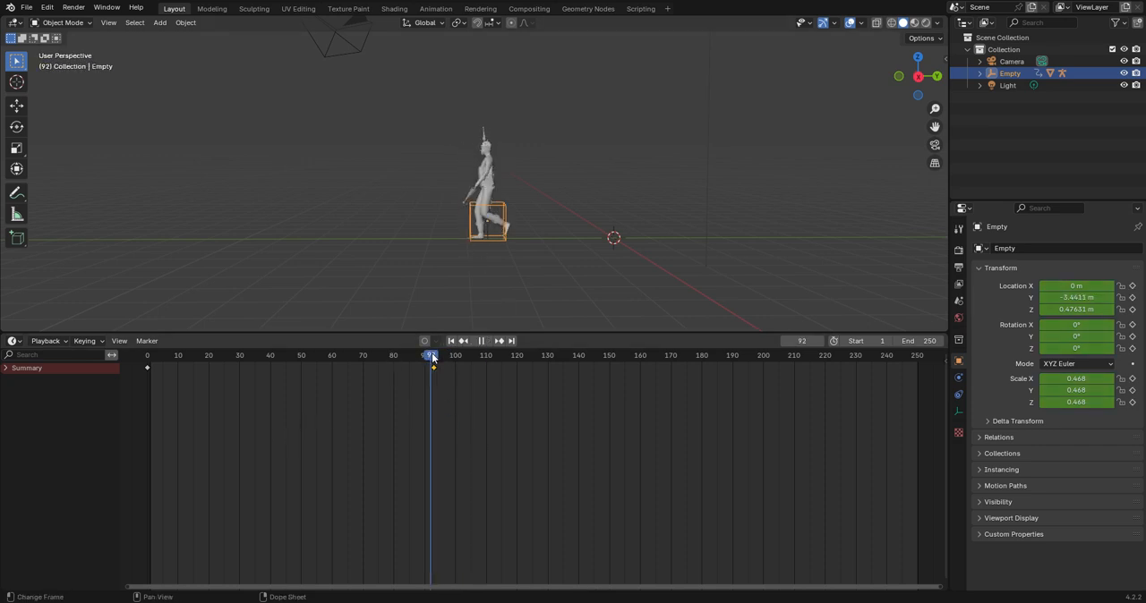
{"action": "key", "text": "space"}
{"action": "key", "text": "g"}
{"action": "key", "text": "y"}
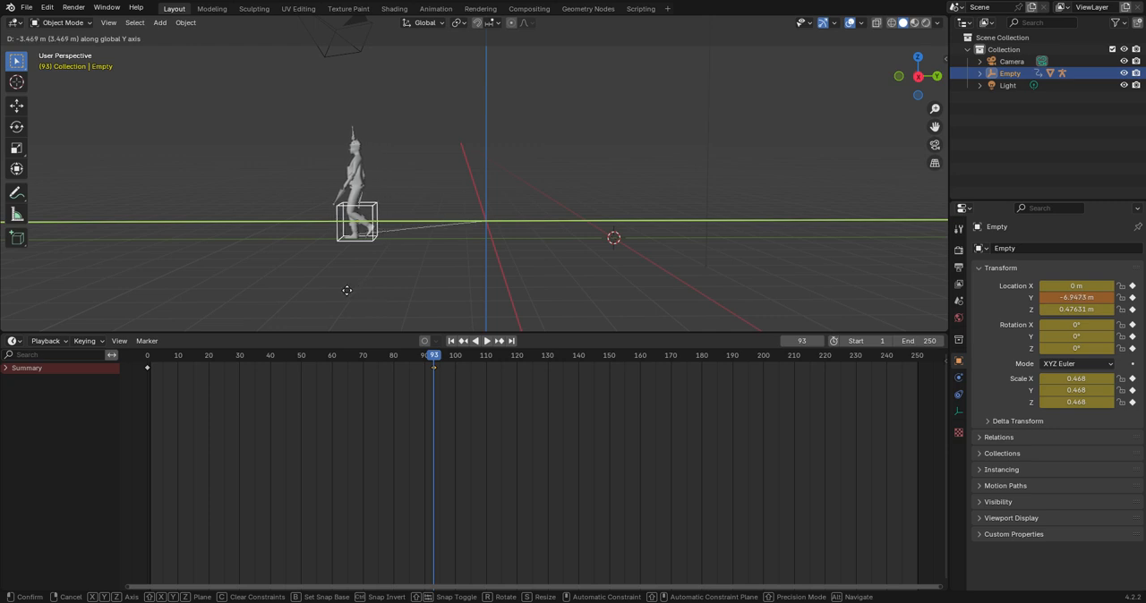
{"action": "left_click", "coordinate": [347, 290]}
Play the animation from frame 0 to frame 110 and inspect the dancing character from an angled view.
{"action": "left_click_drag", "start_coordinate": [347, 357], "coordinate": [932, 382]}
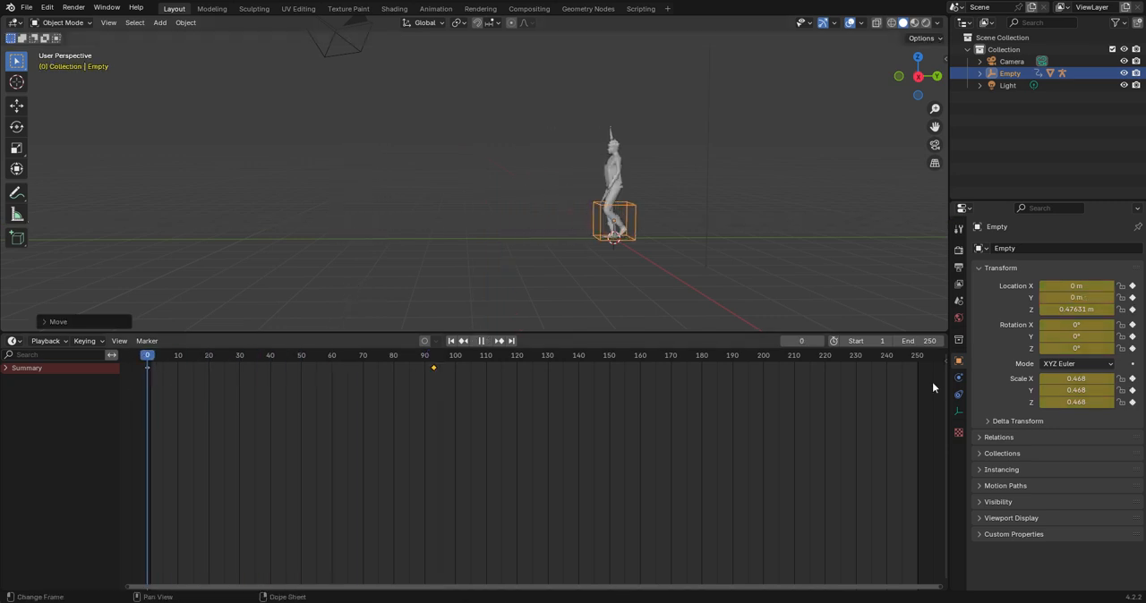
{"action": "key", "text": "space"}
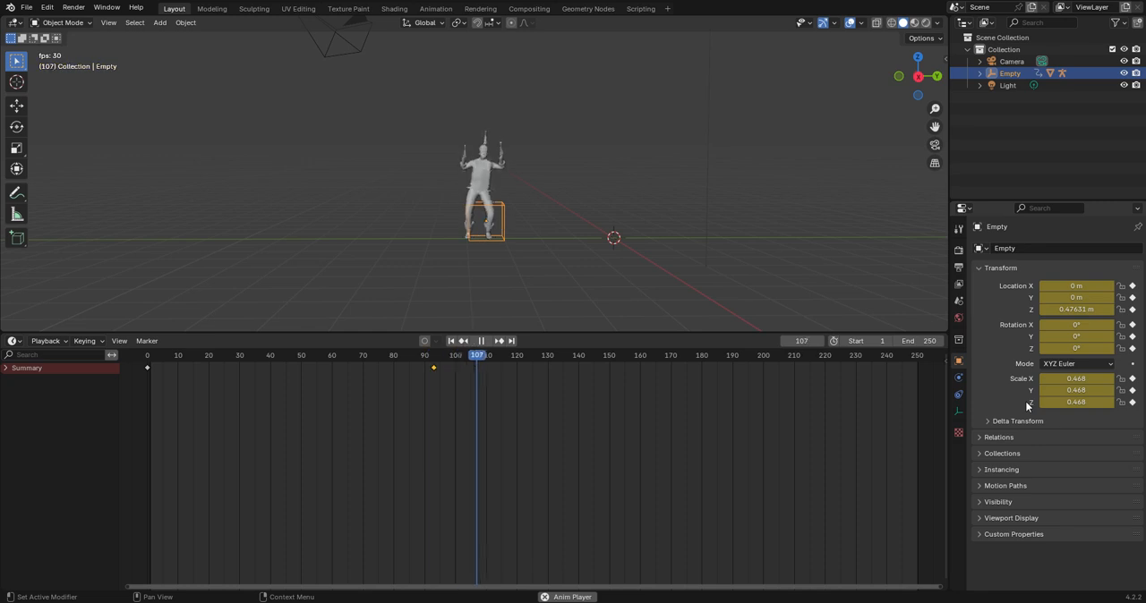
{"action": "key", "text": "space"}
{"action": "middle_click_drag", "start_coordinate": [624, 259], "coordinate": [683, 278]}
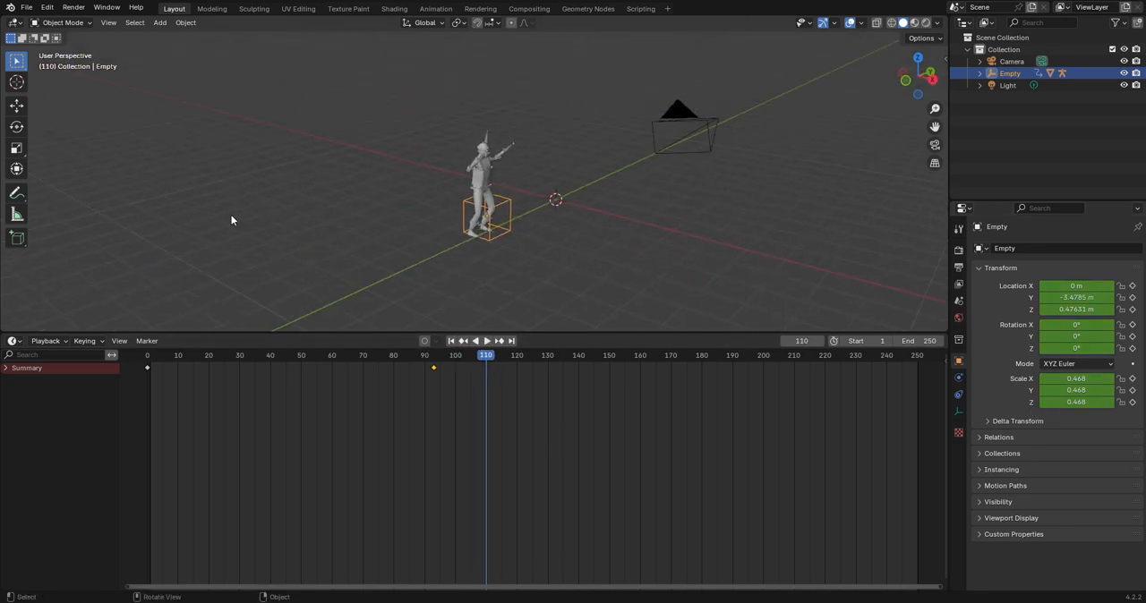
Switch the Timeline area to the Nonlinear Animation editor to show the walking and dance strips.
{"action": "left_click", "coordinate": [14, 341]}
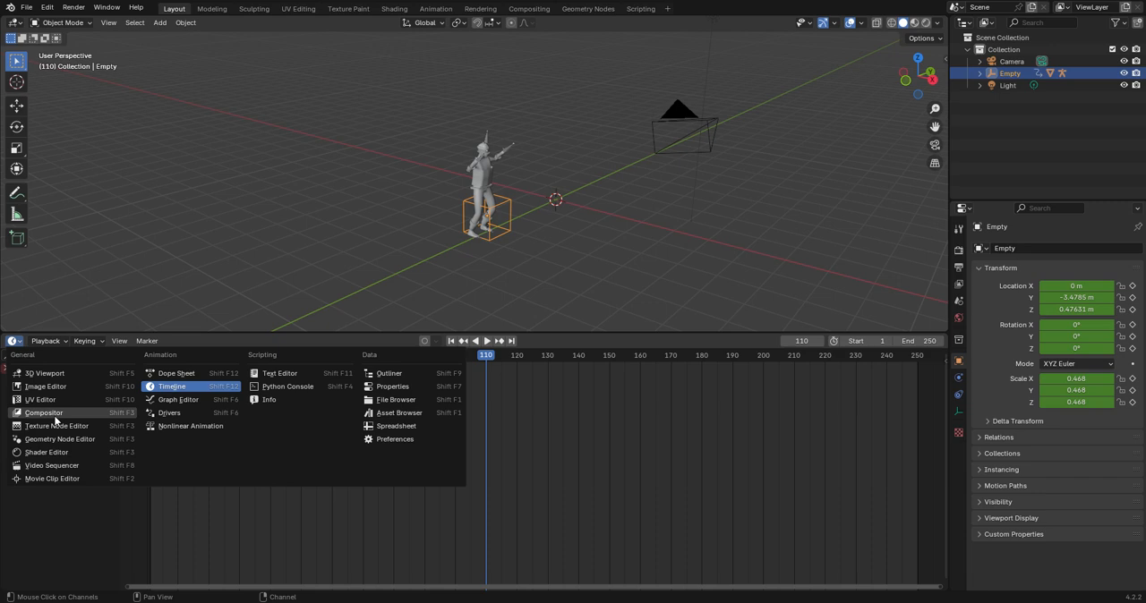
{"action": "left_click", "coordinate": [169, 431]}
{"action": "scroll", "coordinate": [457, 420], "scroll_direction": "down", "scroll_amount": 3}
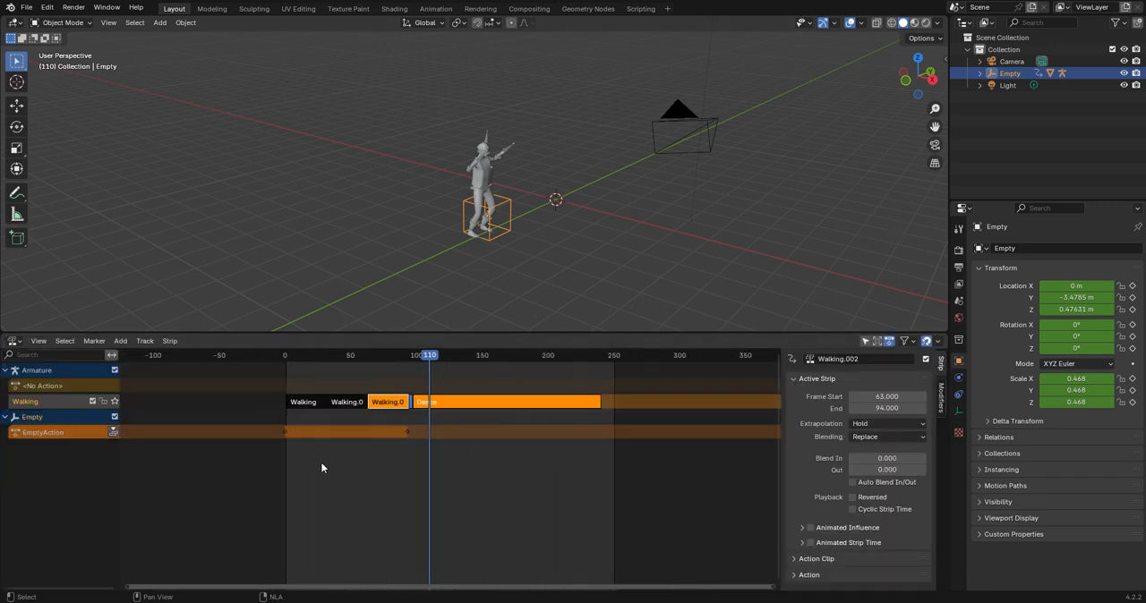
{"action": "right_click", "coordinate": [542, 225]}
{"action": "right_click", "coordinate": [902, 183]}
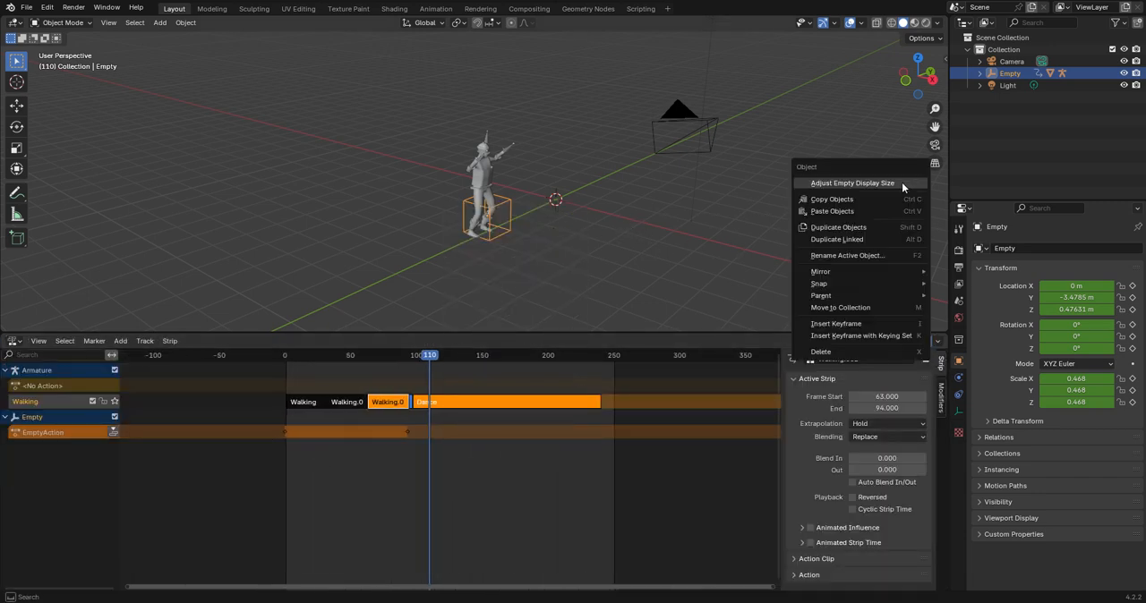
{"action": "right_click", "coordinate": [663, 199]}
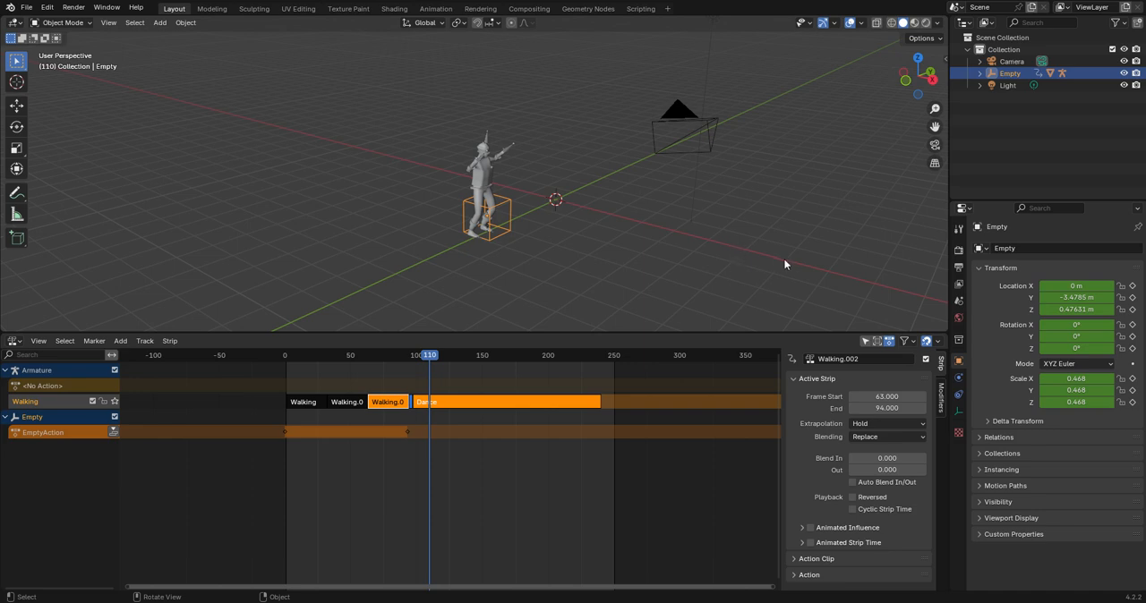
{"action": "middle_click_drag", "start_coordinate": [780, 264], "coordinate": [592, 211]}
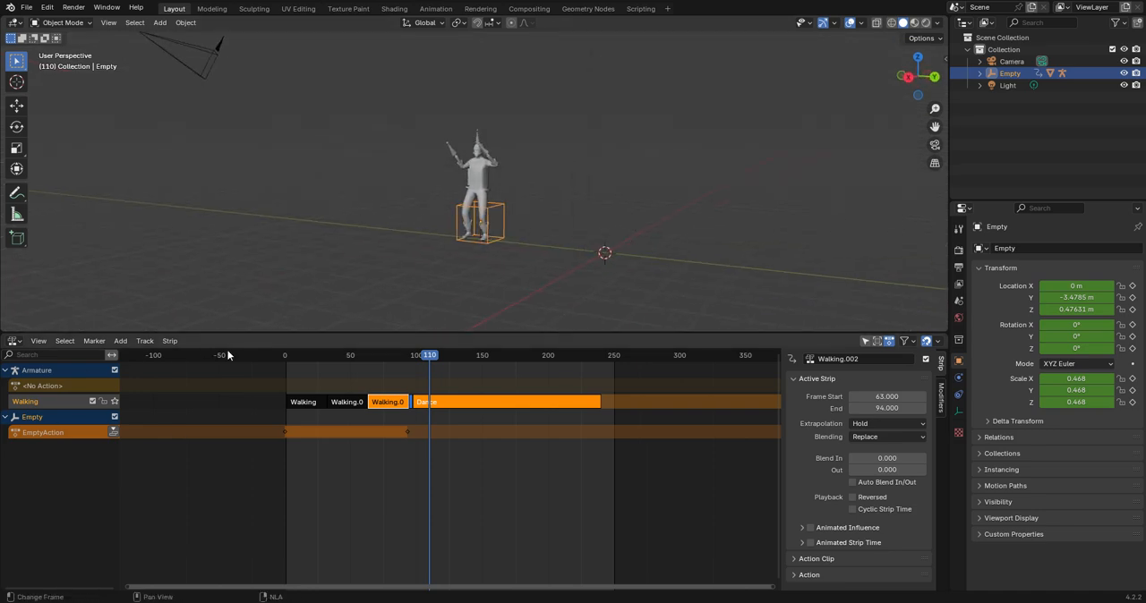